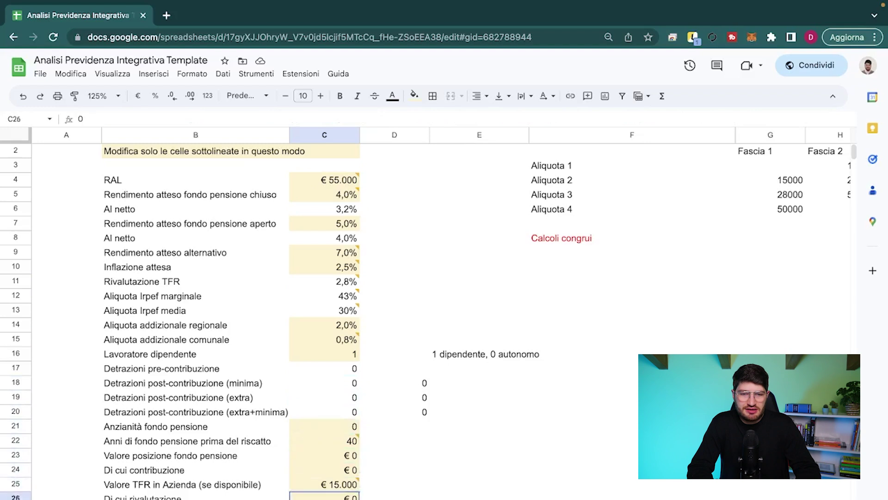
- Look over the input parameters in column C, from Di cui rivalutazione in row 26 up to the RAL rows
{"action": "key", "text": "Down"}
{"action": "key", "text": "Up"}
{"action": "key", "text": "Up"}
{"action": "key", "text": "Up"}
{"action": "key", "text": "Up"}
{"action": "key", "text": "Up"}
{"action": "key", "text": "Up"}
{"action": "key", "text": "Up"}
{"action": "key", "text": "Up"}
{"action": "key", "text": "Up"}
{"action": "key", "text": "Up"}
{"action": "key", "text": "Up"}
{"action": "key", "text": "Up"}
{"action": "key", "text": "Up"}
{"action": "key", "text": "Up"}
{"action": "key", "text": "Up"}
{"action": "key", "text": "Up"}
{"action": "key", "text": "Up"}
{"action": "key", "text": "Up"}
{"action": "key", "text": "Up"}
{"action": "key", "text": "Up"}
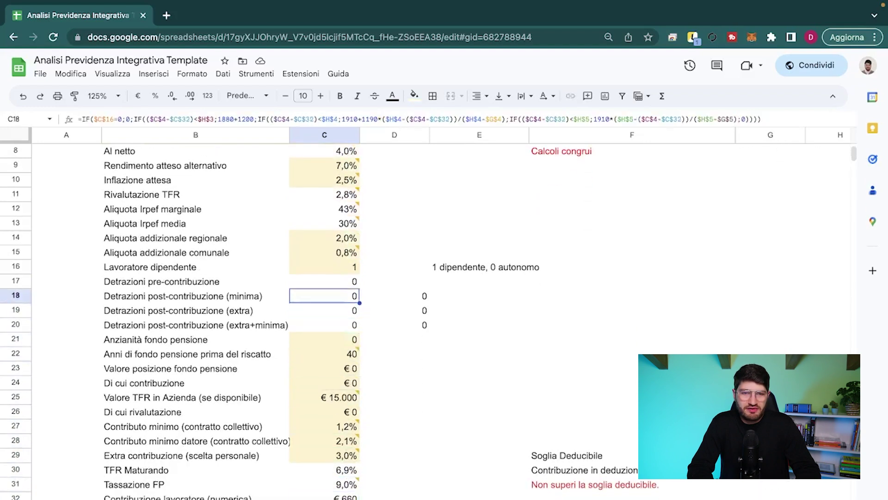
{"action": "key", "text": "Up"}
{"action": "key", "text": "Down"}
{"action": "key", "text": "Down"}
{"action": "key", "text": "Down"}
{"action": "key", "text": "Down"}
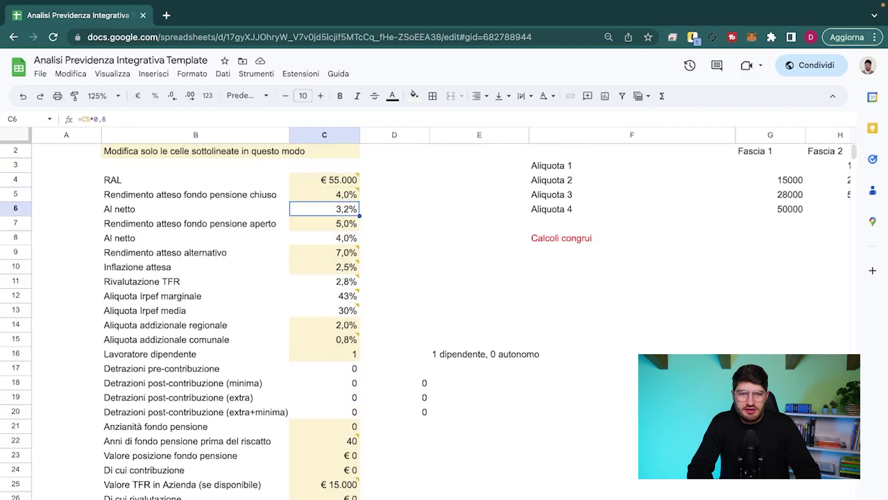
- Examine the RAL, the expected closed pension fund return and the net return formula in C4:C6
{"action": "key", "text": "Up"}
{"action": "key", "text": "Up"}
{"action": "key", "text": "shift+Down"}
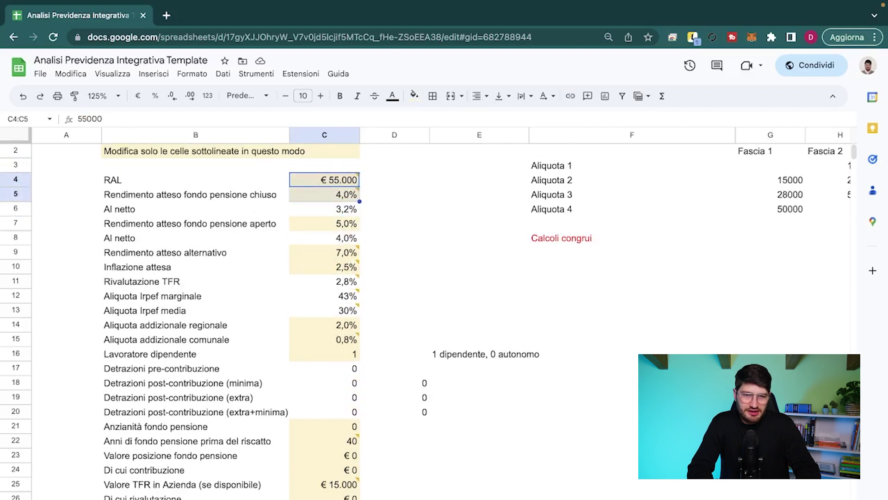
{"action": "key", "text": "Left"}
{"action": "key", "text": "Down"}
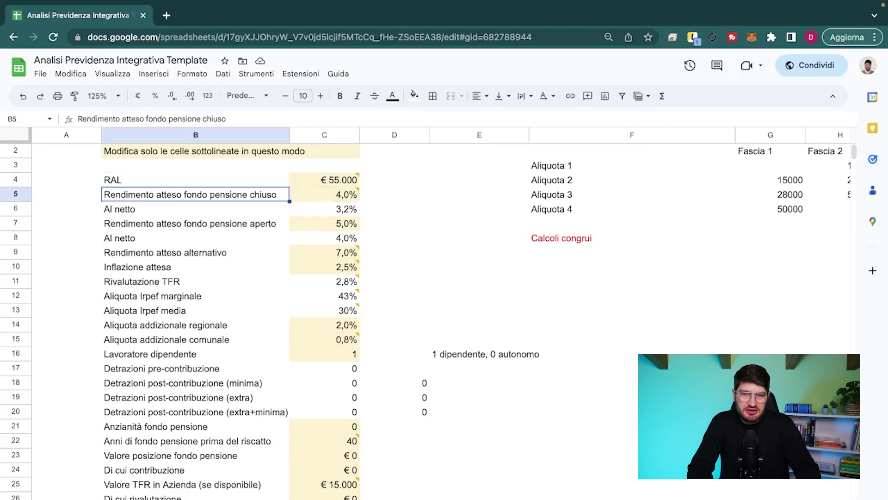
{"action": "key", "text": "Down"}
{"action": "key", "text": "Right"}
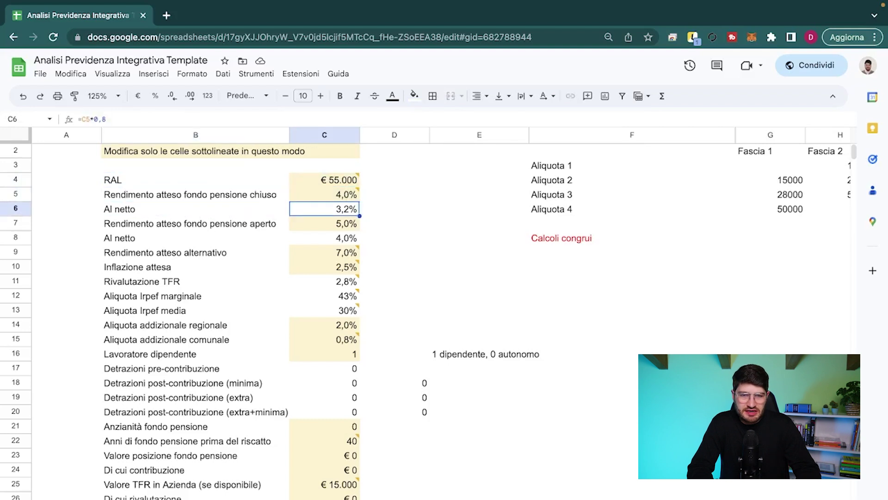
- Review the column C parameters from the net closed-fund return down to Di cui rivalutazione in C26
{"action": "key", "text": "Down"}
{"action": "key", "text": "Down"}
{"action": "key", "text": "Down"}
{"action": "key", "text": "Down"}
{"action": "key", "text": "Down"}
{"action": "key", "text": "Down"}
{"action": "key", "text": "Down"}
{"action": "key", "text": "Down"}
{"action": "key", "text": "Down"}
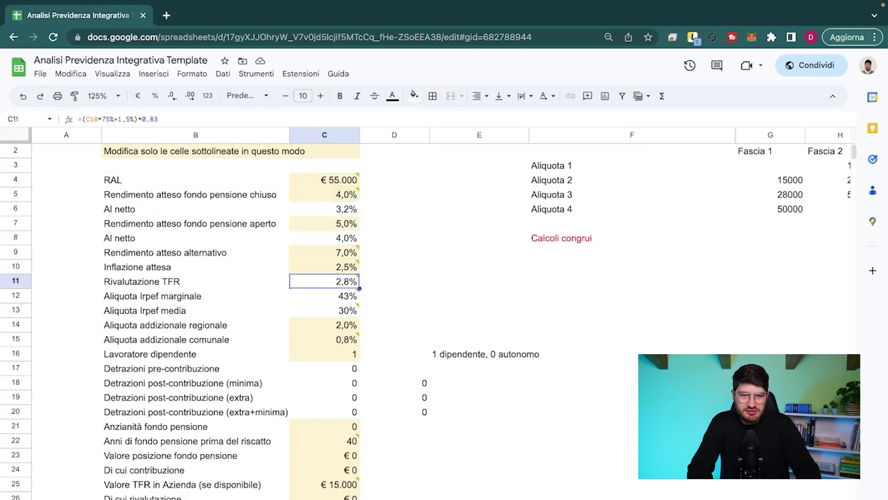
{"action": "key", "text": "Down"}
{"action": "key", "text": "Down"}
{"action": "key", "text": "Down"}
{"action": "key", "text": "Down"}
{"action": "key", "text": "Down"}
{"action": "key", "text": "Down"}
{"action": "key", "text": "Down"}
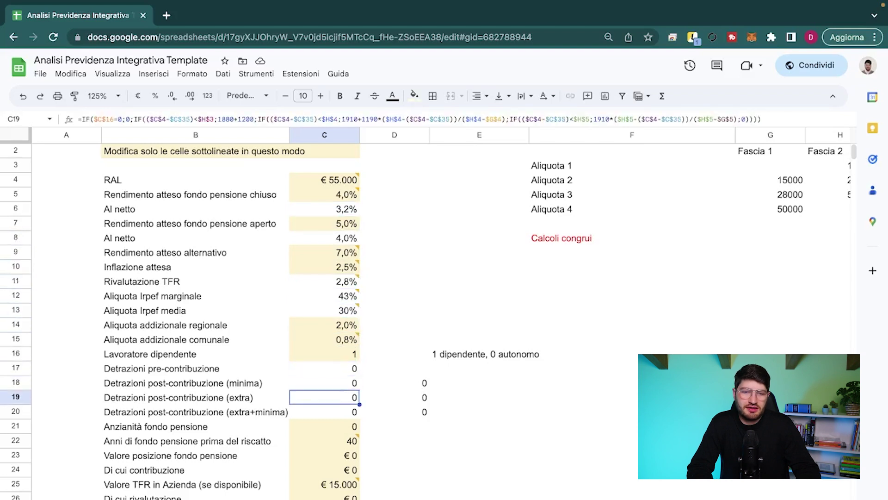
{"action": "key", "text": "Down"}
{"action": "key", "text": "Down"}
{"action": "key", "text": "Down"}
{"action": "key", "text": "Down"}
{"action": "key", "text": "Down"}
{"action": "key", "text": "Down"}
{"action": "key", "text": "Down"}
{"action": "key", "text": "Down"}
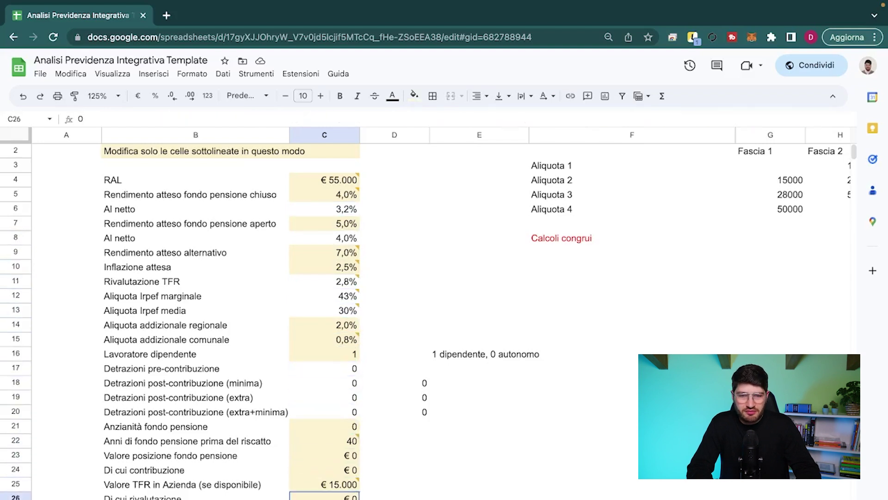
- Look back over the highlighted editable cells in column C, up to the instruction row at C2
{"action": "key", "text": "Up"}
{"action": "key", "text": "Up"}
{"action": "key", "text": "Up"}
{"action": "key", "text": "Up"}
{"action": "key", "text": "Up"}
{"action": "key", "text": "Up"}
{"action": "key", "text": "Up"}
{"action": "key", "text": "Up"}
{"action": "key", "text": "Up"}
{"action": "key", "text": "Up"}
{"action": "key", "text": "Up"}
{"action": "key", "text": "Up"}
{"action": "key", "text": "Up"}
{"action": "key", "text": "Up"}
{"action": "key", "text": "Up"}
{"action": "key", "text": "Up"}
{"action": "key", "text": "Up"}
{"action": "key", "text": "Up"}
{"action": "key", "text": "Up"}
{"action": "key", "text": "Up"}
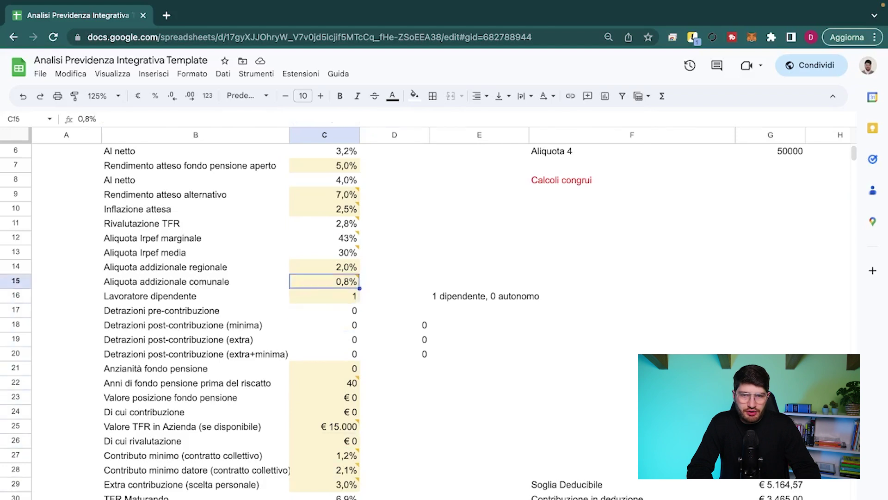
{"action": "key", "text": "Up"}
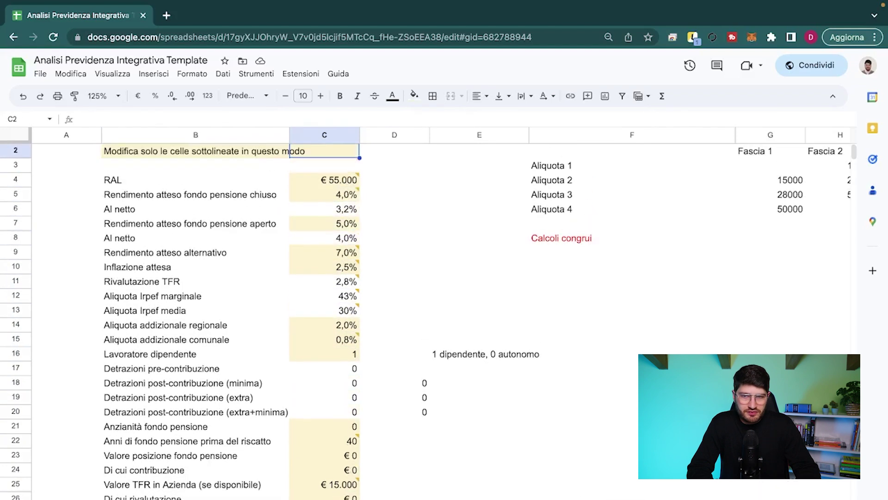
- Select the tax bracket table with thresholds and rates in F2:I6 to examine it
{"action": "key", "text": "Right"}
{"action": "key", "text": "Right"}
{"action": "key", "text": "Right"}
{"action": "key", "text": "Right"}
{"action": "key", "text": "Right"}
{"action": "key", "text": "Right"}
{"action": "key", "text": "Left"}
{"action": "key", "text": "Left"}
{"action": "key", "text": "Left"}
{"action": "key", "text": "Left"}
{"action": "key", "text": "Left"}
{"action": "key", "text": "Left"}
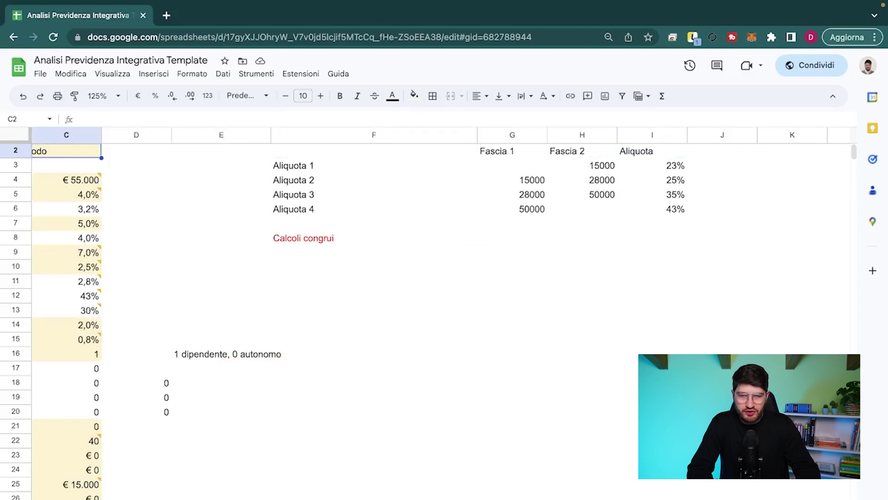
{"action": "key", "text": "Left"}
{"action": "key", "text": "Right"}
{"action": "key", "text": "Right"}
{"action": "key", "text": "Right"}
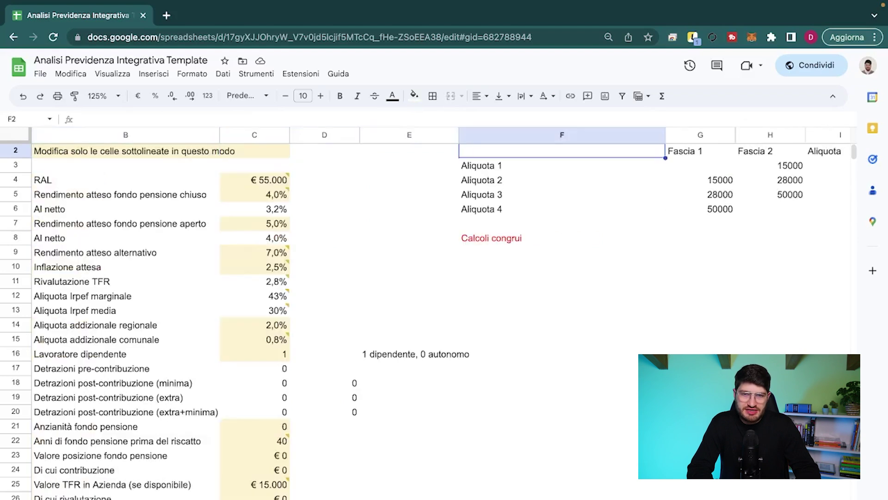
{"action": "key", "text": "shift+Down"}
{"action": "key", "text": "shift+Down"}
{"action": "key", "text": "shift+Down"}
{"action": "key", "text": "shift+Down"}
{"action": "key", "text": "shift+Right"}
{"action": "key", "text": "shift+Right"}
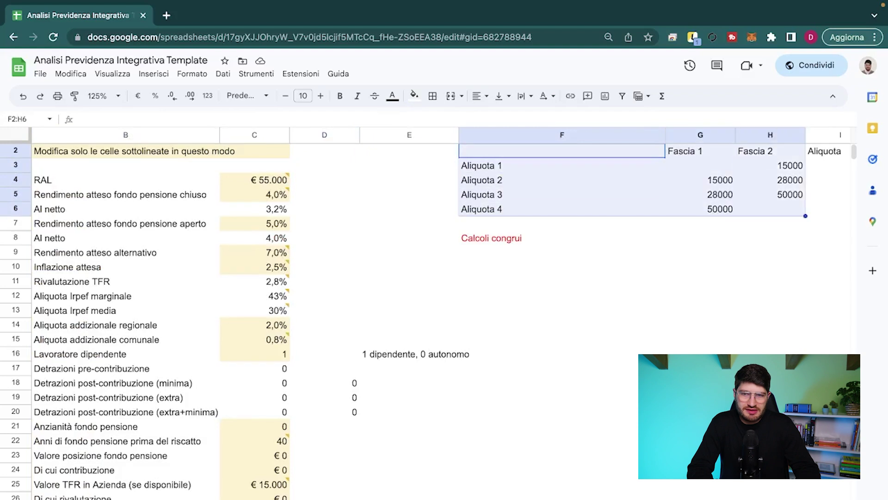
{"action": "key", "text": "shift+Right"}
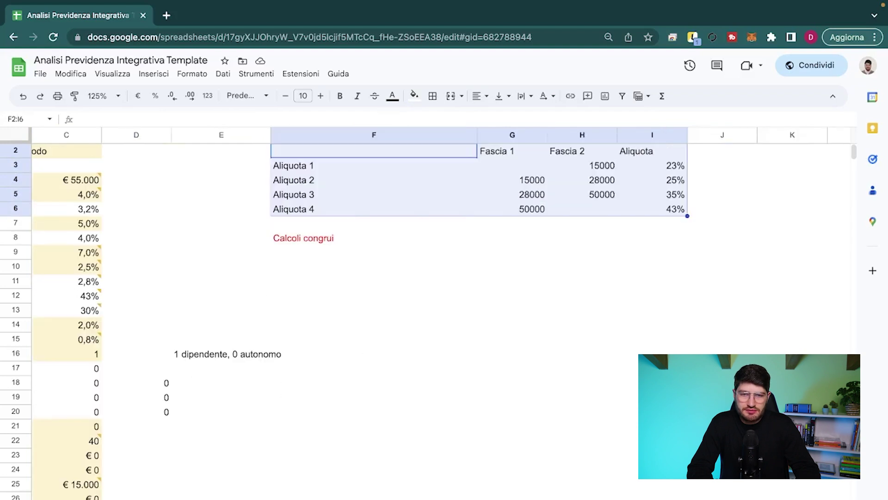
- Examine the Aliquota 4 row of the tax bracket table, checking its threshold in G6 and rate in I6
{"action": "key", "text": "Left"}
{"action": "key", "text": "Left"}
{"action": "key", "text": "Left"}
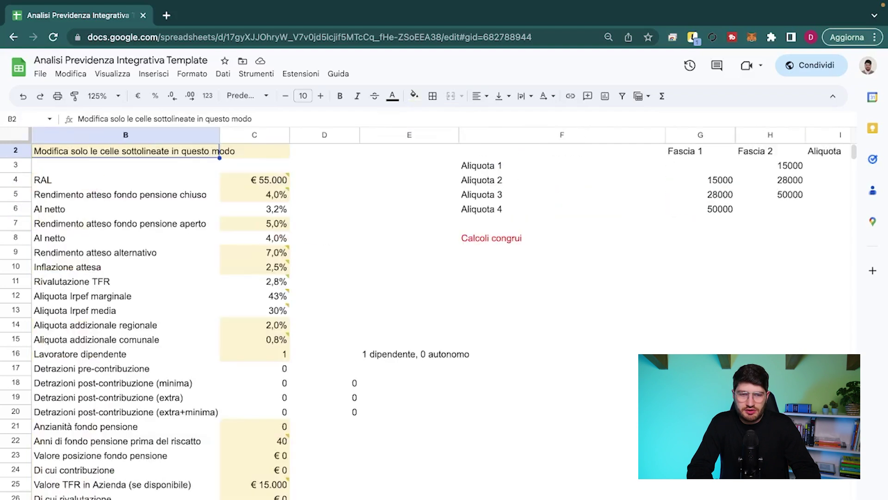
{"action": "key", "text": "Right"}
{"action": "key", "text": "Right"}
{"action": "key", "text": "Right"}
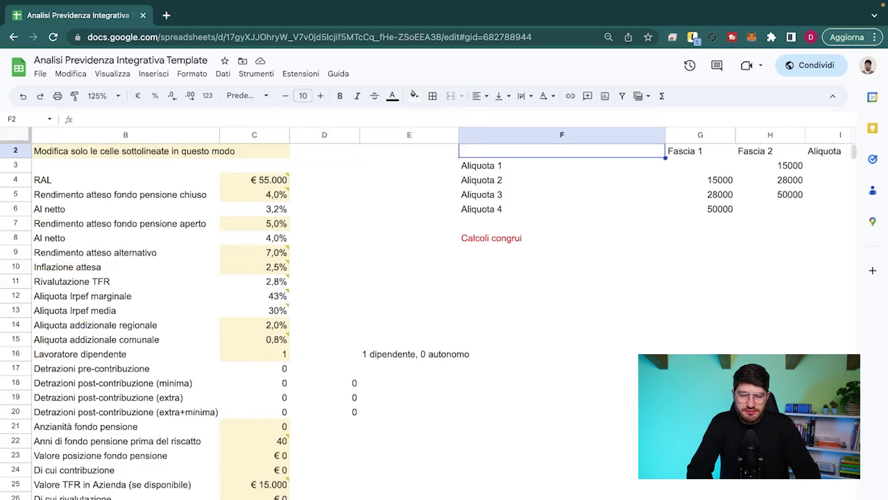
{"action": "key", "text": "Down"}
{"action": "key", "text": "Down"}
{"action": "key", "text": "Down"}
{"action": "key", "text": "Down"}
{"action": "key", "text": "Right"}
{"action": "key", "text": "Right"}
{"action": "key", "text": "Right"}
{"action": "key", "text": "Left"}
{"action": "key", "text": "Left"}
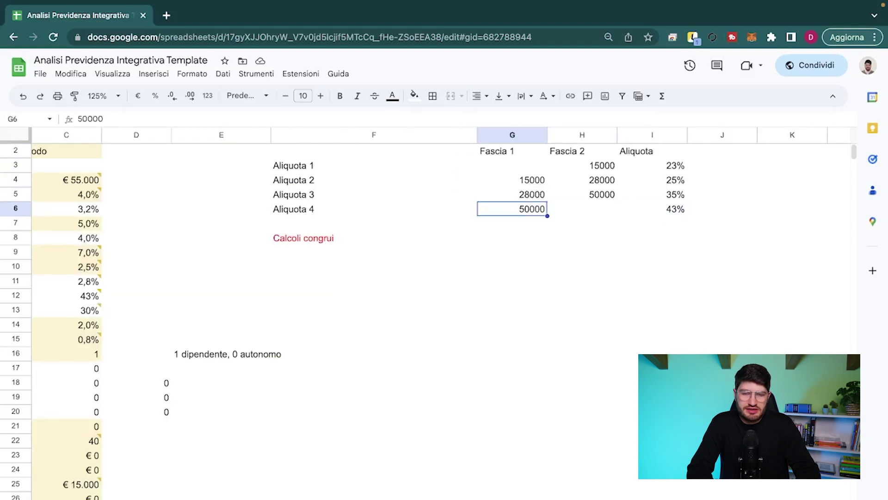
{"action": "key", "text": "shift+Right"}
{"action": "key", "text": "Right"}
{"action": "key", "text": "Right"}
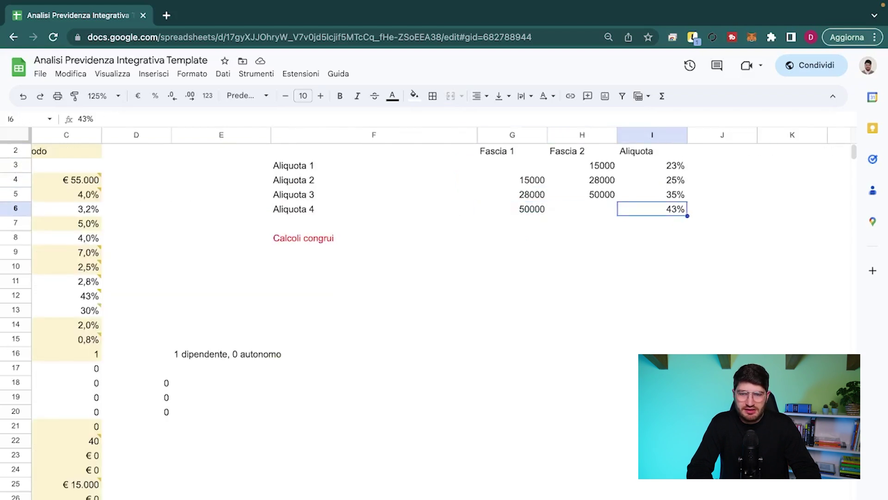
{"action": "key", "text": "shift+Left"}
{"action": "key", "text": "shift+Right"}
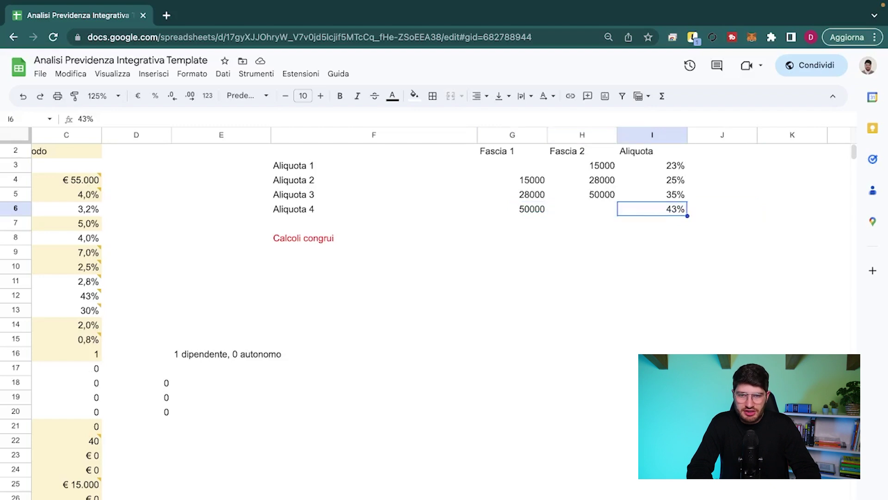
- Examine the Aliquota 3 row of the tax bracket table, checking both thresholds and the rate in I5
{"action": "left_click", "coordinate": [513, 209]}
{"action": "key", "text": "Up"}
{"action": "key", "text": "Down"}
{"action": "left_click", "coordinate": [512, 194]}
{"action": "left_click", "coordinate": [582, 194]}
{"action": "left_click", "coordinate": [512, 194]}
{"action": "left_click", "coordinate": [653, 195]}
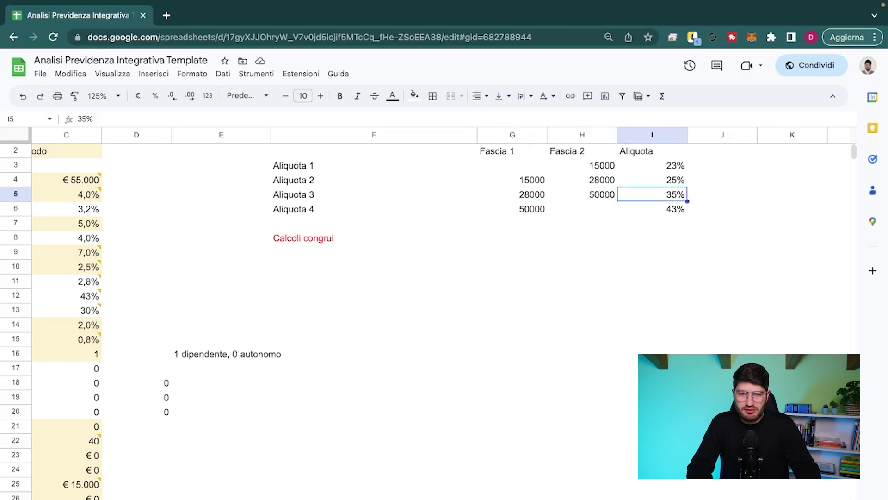
- Return to the RAL value in C4
{"action": "key", "text": "Left"}
{"action": "key", "text": "Left"}
{"action": "key", "text": "Left"}
{"action": "key", "text": "Left"}
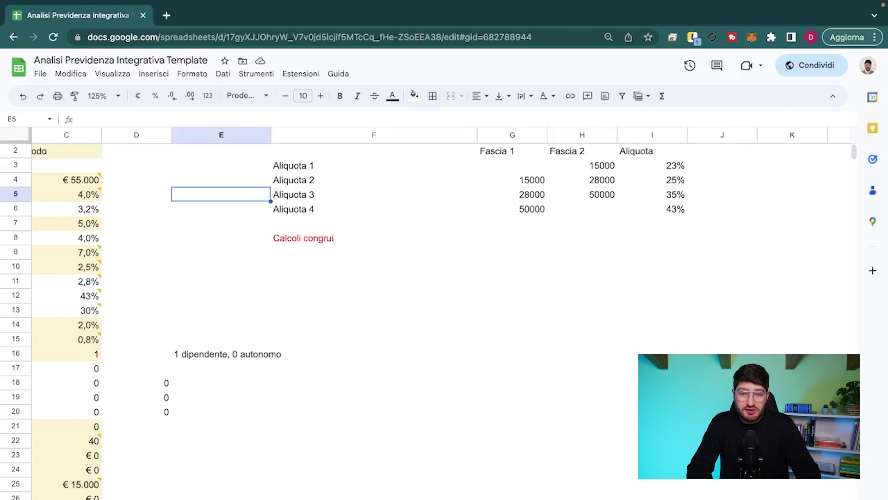
{"action": "key", "text": "Left"}
{"action": "key", "text": "Left"}
{"action": "key", "text": "Left"}
{"action": "key", "text": "Right"}
{"action": "key", "text": "Up"}
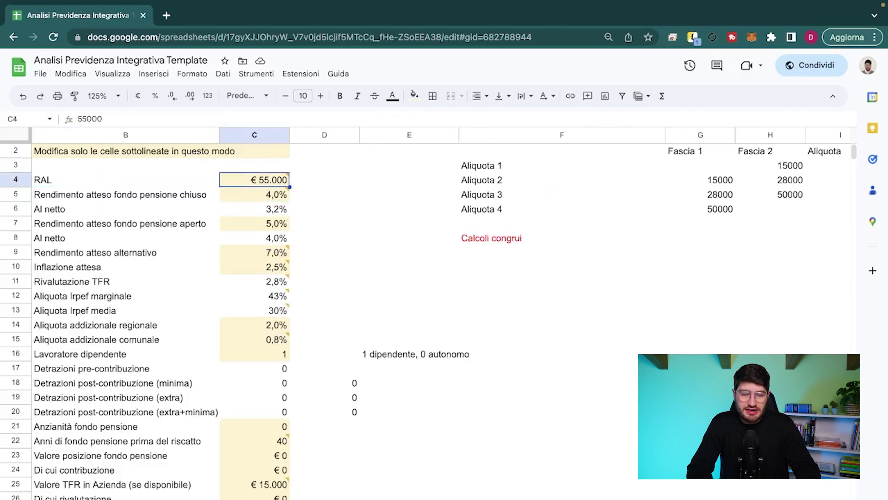
- Select the regional and municipal surcharge rates in C14:C15, passing through the parameters below the RAL
{"action": "key", "text": "Down"}
{"action": "key", "text": "Down"}
{"action": "key", "text": "Down"}
{"action": "key", "text": "Down"}
{"action": "key", "text": "Down"}
{"action": "key", "text": "Down"}
{"action": "key", "text": "Down"}
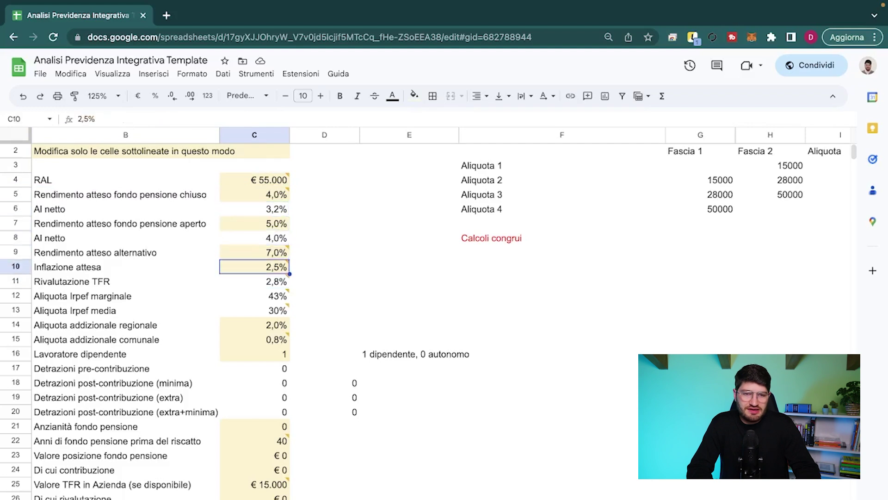
{"action": "key", "text": "Down"}
{"action": "key", "text": "Down"}
{"action": "key", "text": "Down"}
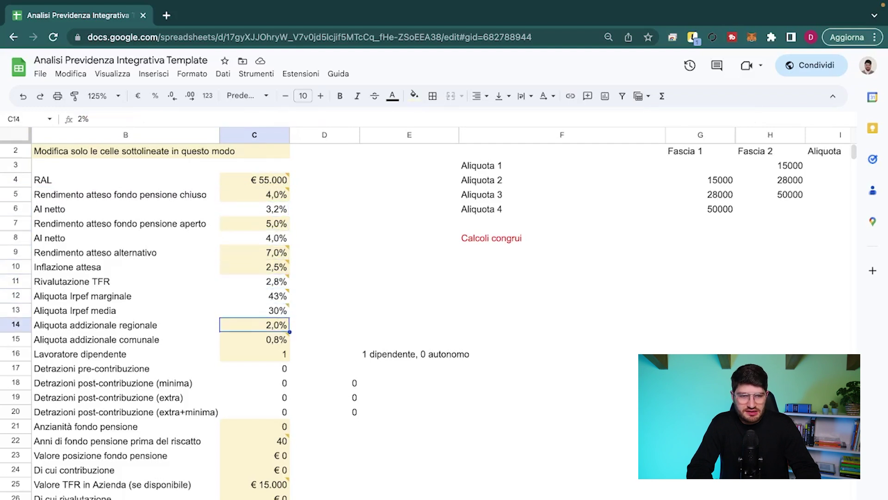
{"action": "key", "text": "shift+Down"}
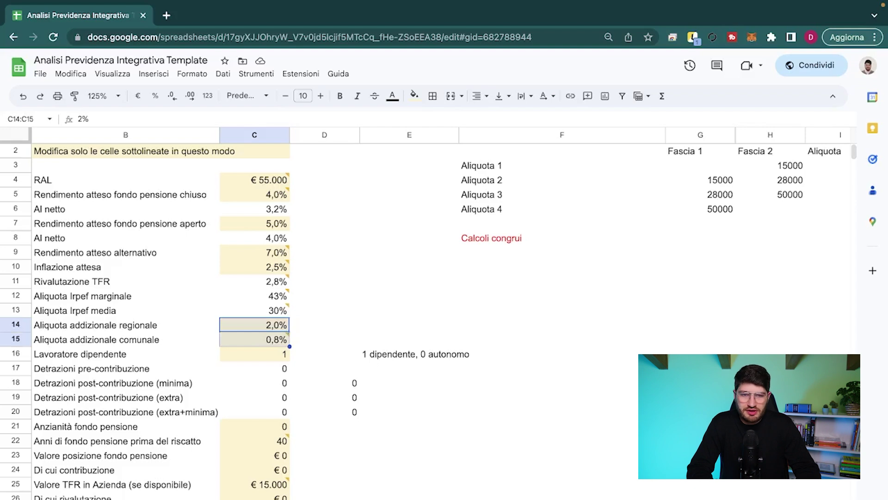
- Inspect the Lavoratore dipendente setting and the tax deduction formulas in C17:C19
{"action": "key", "text": "Down"}
{"action": "key", "text": "Down"}
{"action": "key", "text": "Down"}
{"action": "key", "text": "Down"}
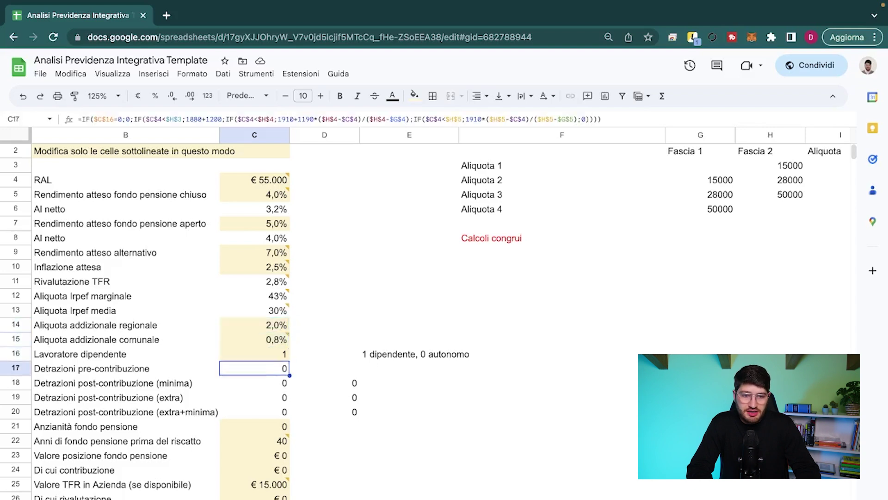
{"action": "key", "text": "Down"}
{"action": "key", "text": "Down"}
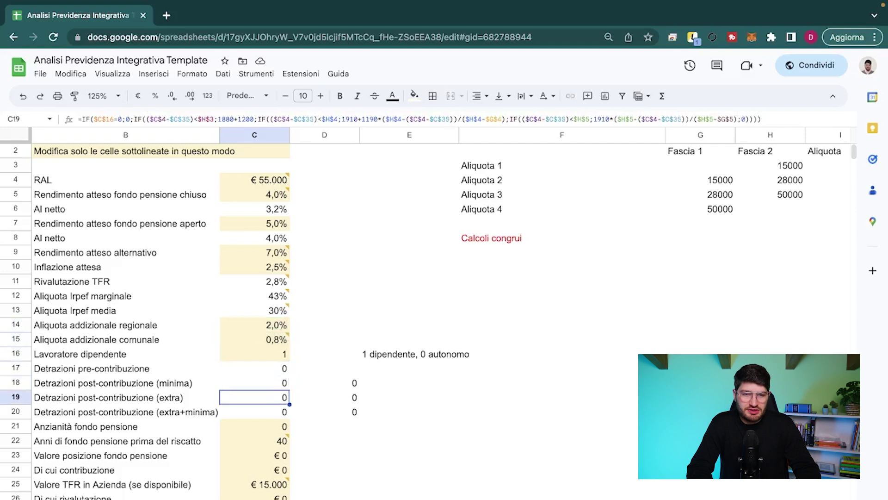
- Select the pre-contribution and minimum post-contribution deduction formulas in C17:C18
{"action": "key", "text": "Up"}
{"action": "key", "text": "Up"}
{"action": "key", "text": "Up"}
{"action": "key", "text": "shift+Down"}
{"action": "key", "text": "shift+Down"}
{"action": "key", "text": "shift+Down"}
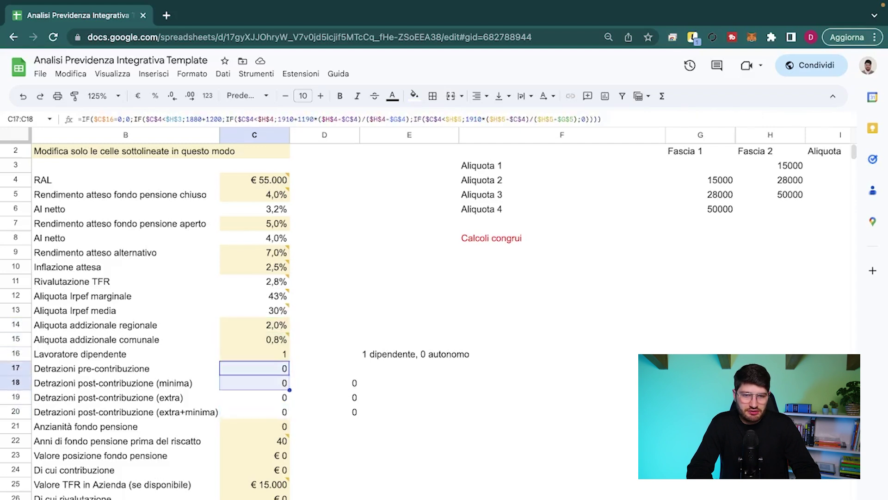
- Go back up the parameter column to the RAL value in C4
{"action": "key", "text": "Up"}
{"action": "key", "text": "Up"}
{"action": "key", "text": "Up"}
{"action": "key", "text": "Up"}
{"action": "key", "text": "Up"}
{"action": "key", "text": "Up"}
{"action": "key", "text": "Up"}
{"action": "key", "text": "Up"}
{"action": "key", "text": "Up"}
{"action": "key", "text": "Up"}
{"action": "key", "text": "Up"}
{"action": "key", "text": "Up"}
{"action": "key", "text": "Up"}
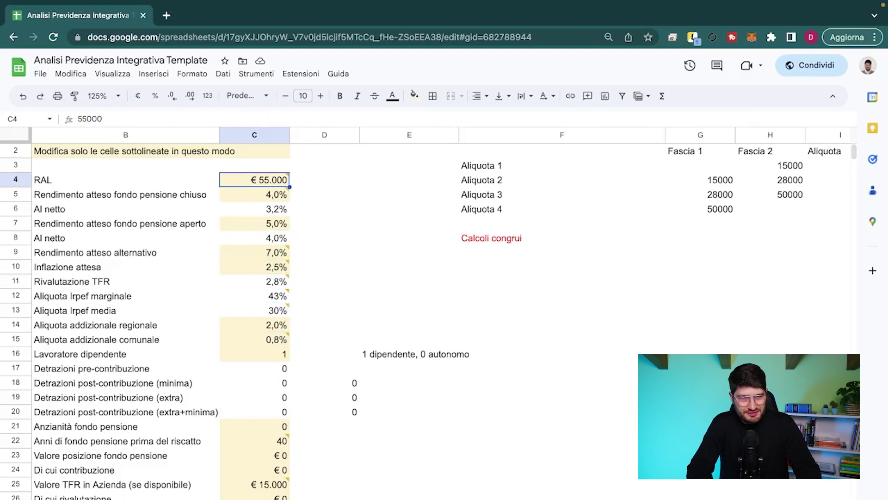
- Inspect the closed pension fund's expected return in C5 and move on to the open pension fund row
{"action": "left_click", "coordinate": [125, 194]}
{"action": "left_click", "coordinate": [255, 195]}
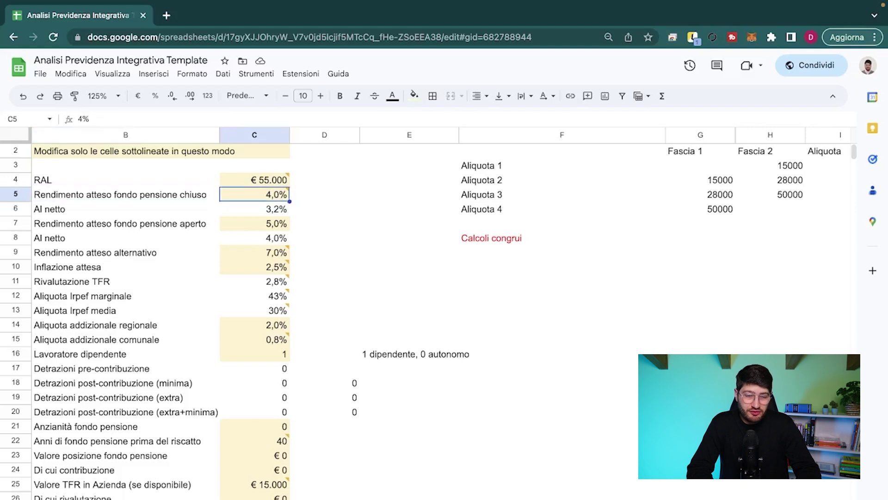
{"action": "key", "text": "Right"}
{"action": "key", "text": "Down"}
{"action": "key", "text": "Down"}
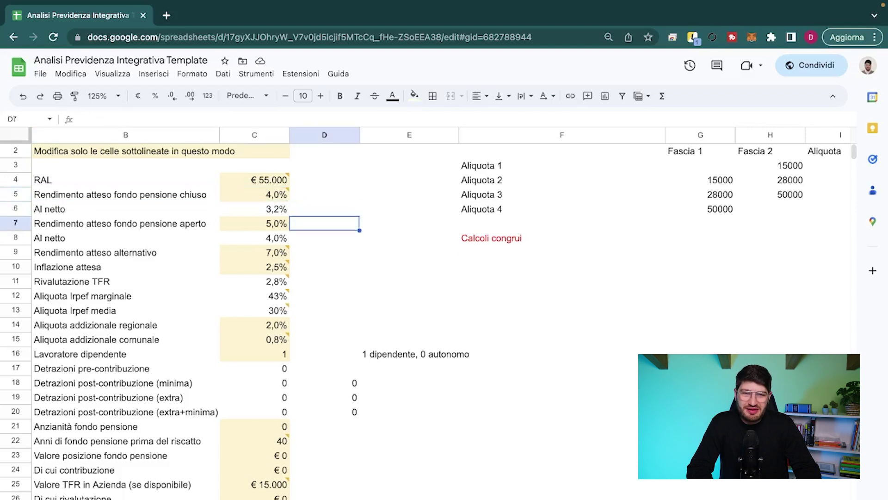
- Inspect the Rendimento atteso alternativo label in B9 and its value in C9
{"action": "key", "text": "Left"}
{"action": "key", "text": "Left"}
{"action": "key", "text": "Down"}
{"action": "key", "text": "Down"}
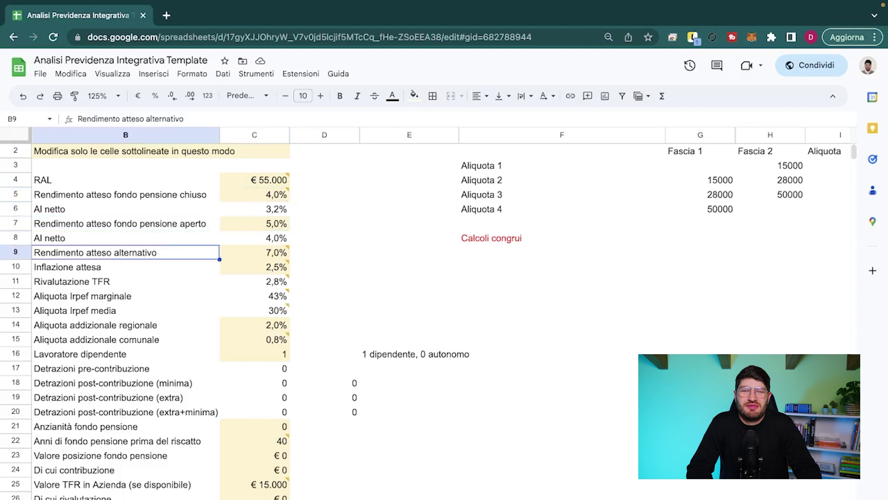
{"action": "key", "text": "Right"}
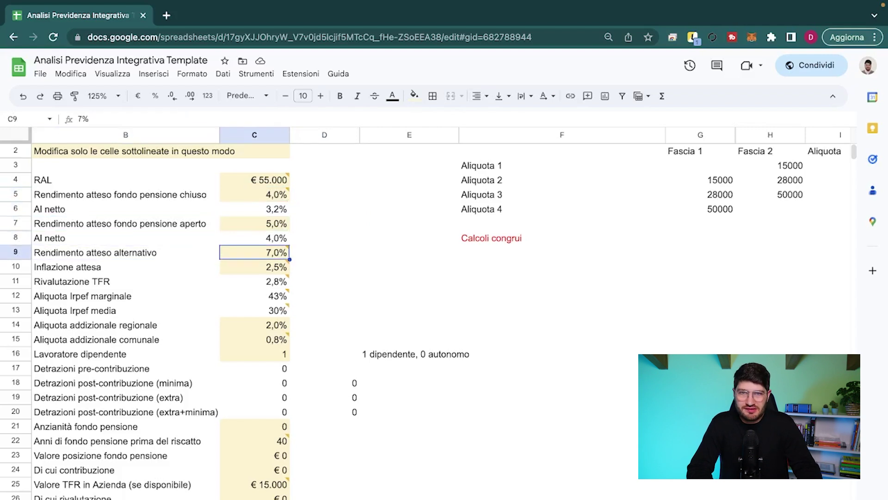
{"action": "key", "text": "Left"}
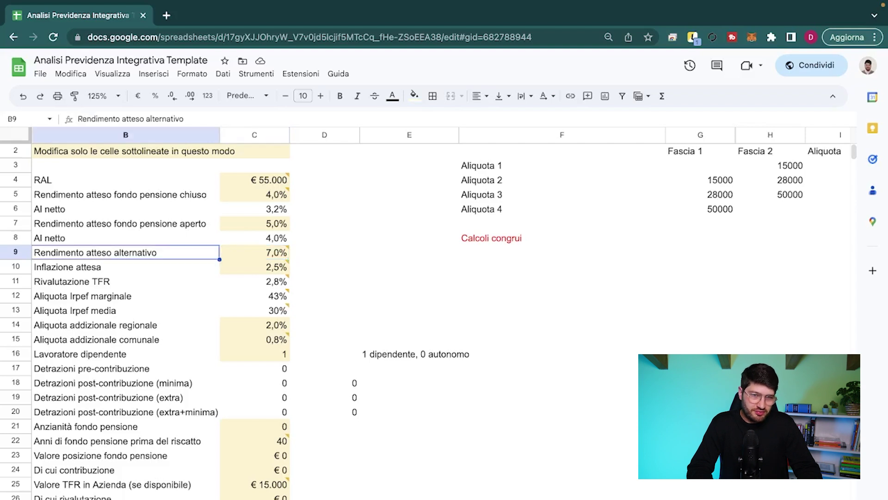
- Compare the open pension fund's expected return row with the alternative expected return in C9
{"action": "key", "text": "Up"}
{"action": "key", "text": "Up"}
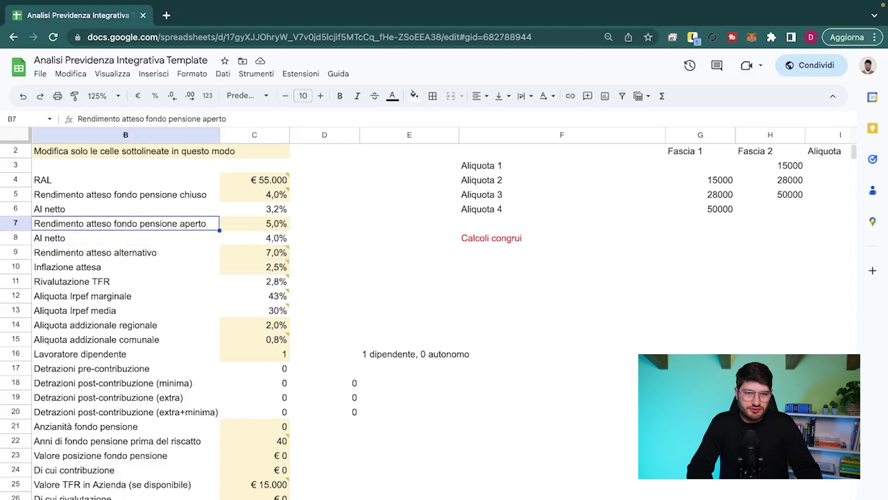
{"action": "key", "text": "Down"}
{"action": "key", "text": "Down"}
{"action": "key", "text": "Right"}
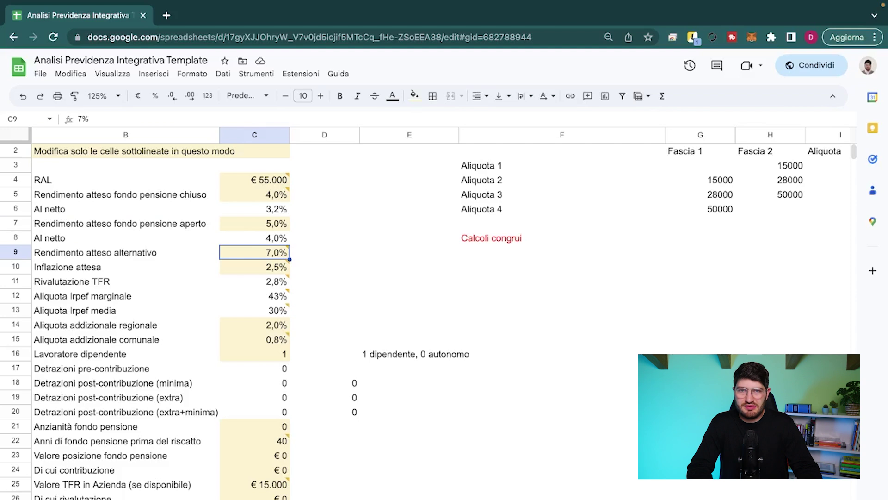
- Return to row 5 and check the closed pension fund's expected return label and value
{"action": "key", "text": "Up"}
{"action": "key", "text": "Up"}
{"action": "key", "text": "Up"}
{"action": "key", "text": "Up"}
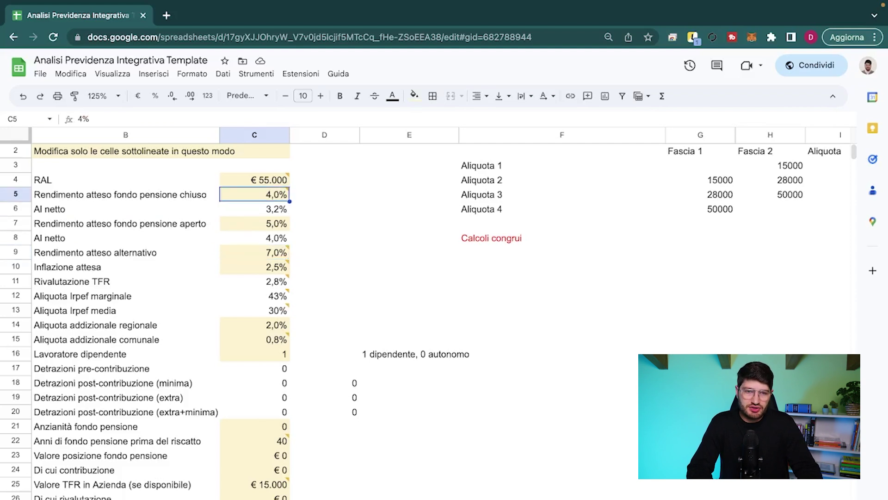
{"action": "key", "text": "Left"}
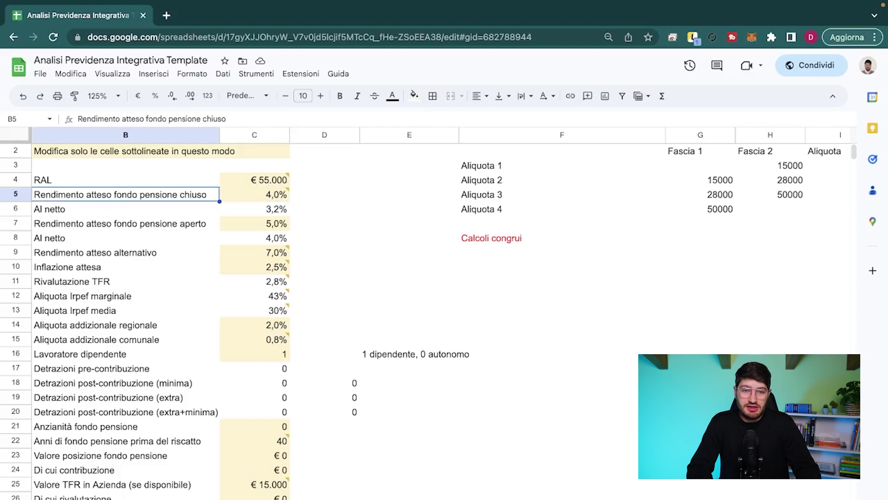
{"action": "key", "text": "Right"}
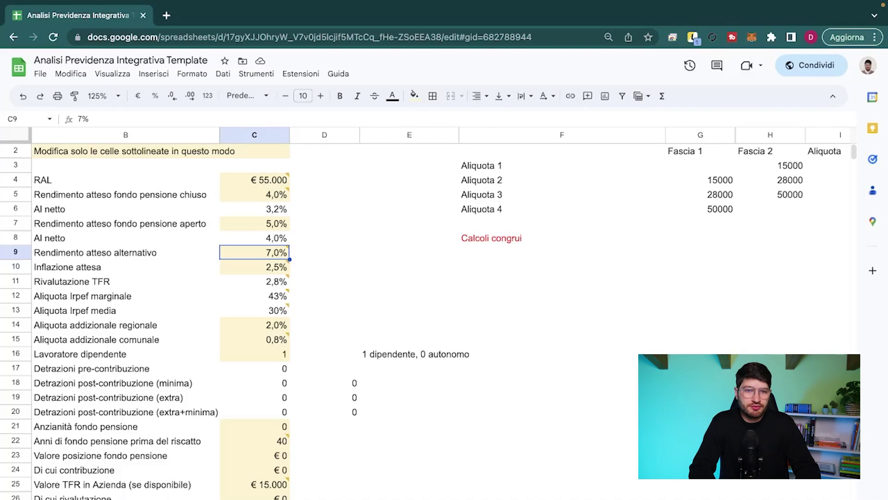
- Move from the alternative return row back to the closed pension fund's return in C5
{"action": "key", "text": "Left"}
{"action": "key", "text": "Up"}
{"action": "key", "text": "Up"}
{"action": "key", "text": "Up"}
{"action": "key", "text": "Up"}
{"action": "key", "text": "Right"}
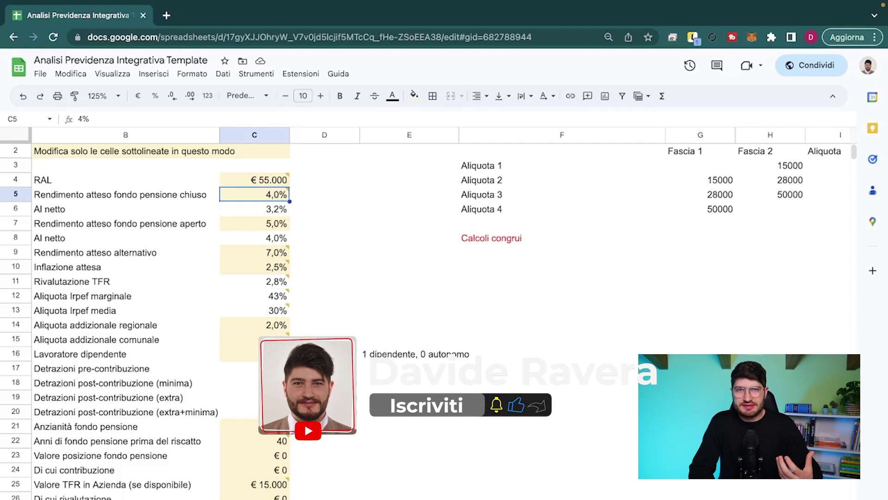
- Check the Al netto formula in C6 and the open fund row B7:C7, ending back on C5
{"action": "key", "text": "Down"}
{"action": "key", "text": "Down"}
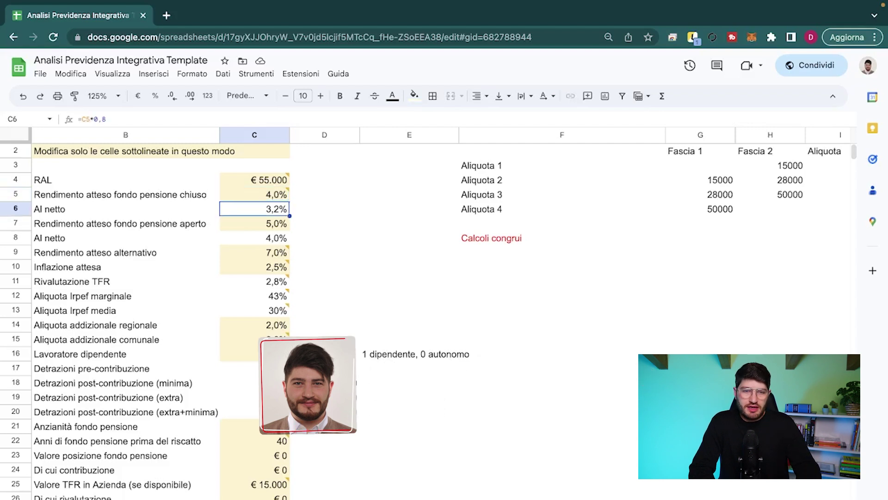
{"action": "key", "text": "shift+Left"}
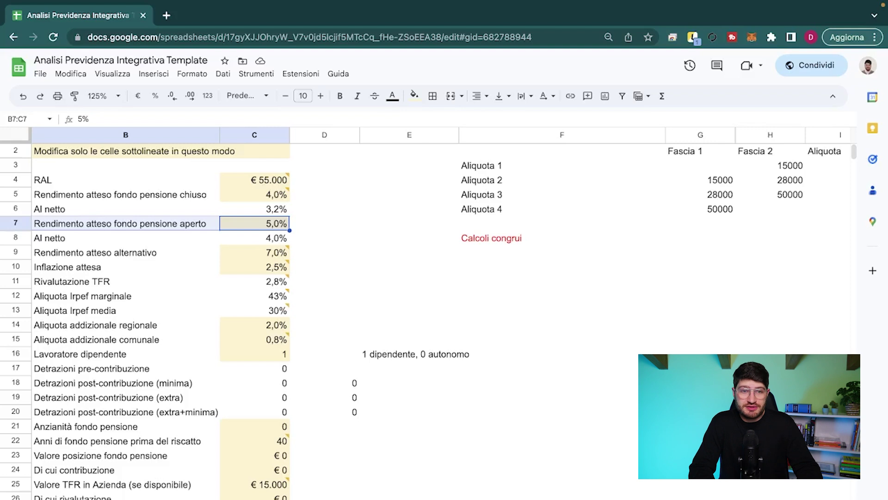
{"action": "key", "text": "shift+Right"}
{"action": "key", "text": "Up"}
{"action": "key", "text": "Up"}
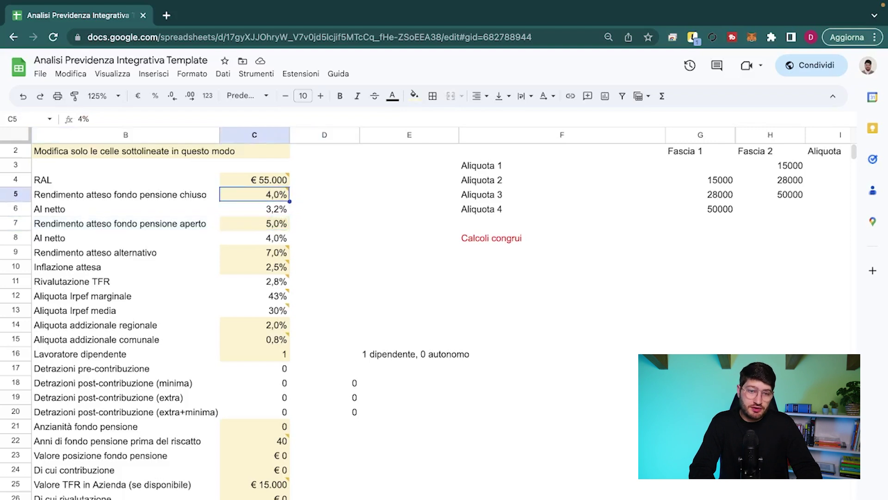
- Examine the open pension fund's expected return in C7
{"action": "key", "text": "Down"}
{"action": "key", "text": "Down"}
{"action": "key", "text": "Right"}
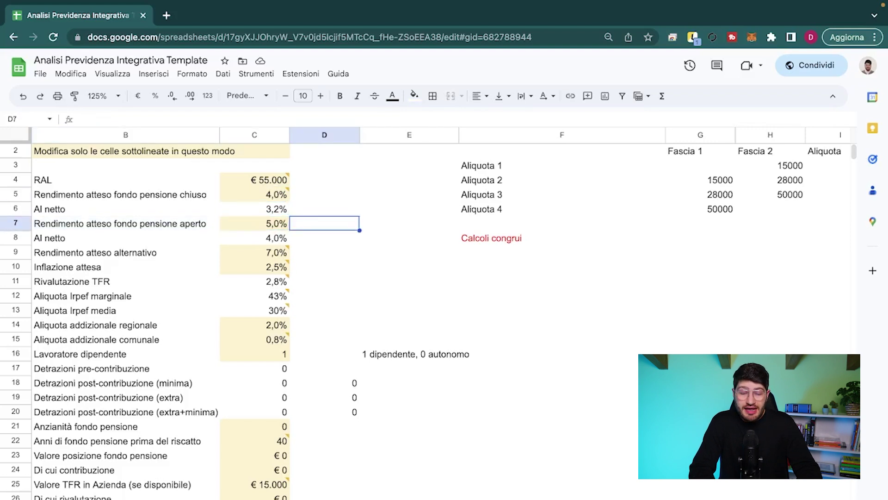
{"action": "key", "text": "Left"}
{"action": "key", "text": "Right"}
{"action": "key", "text": "Left"}
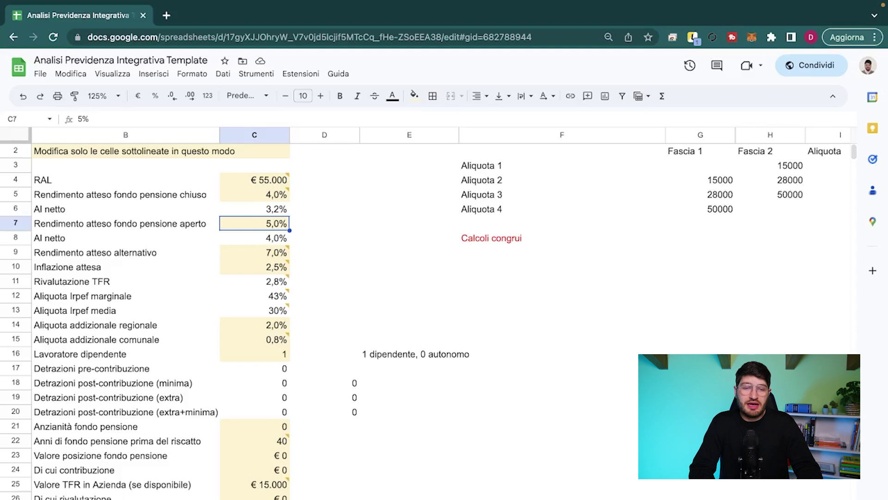
{"action": "key", "text": "Right"}
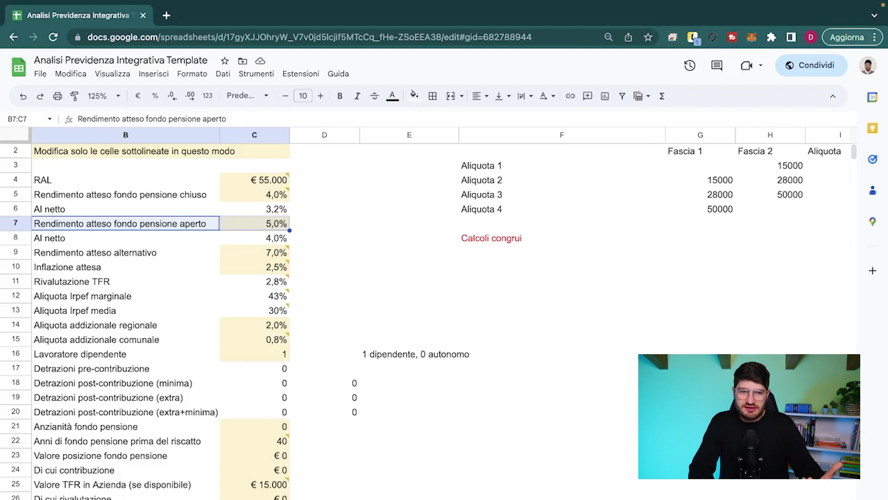
- Compare the closed and open pension fund returns by selecting B5:C5 and B7:C7 in turn
{"action": "key", "text": "Up"}
{"action": "key", "text": "Up"}
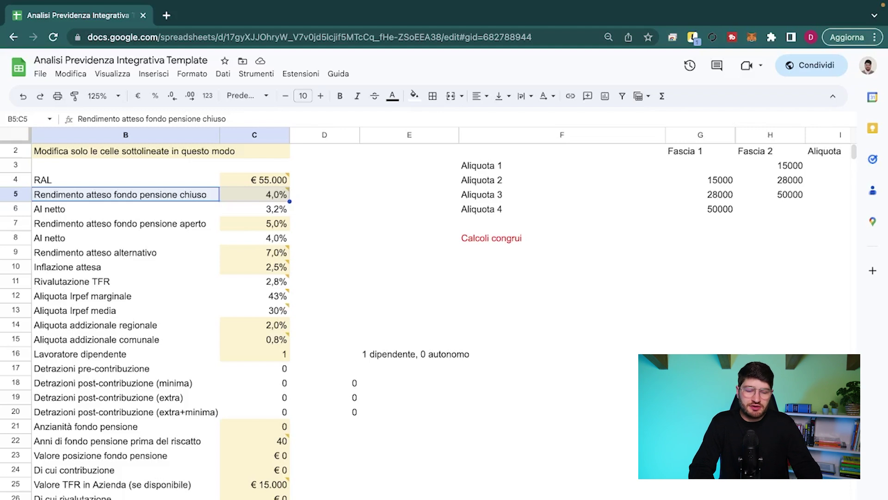
{"action": "left_click", "coordinate": [125, 209]}
{"action": "left_click_drag", "start_coordinate": [125, 223], "coordinate": [255, 223]}
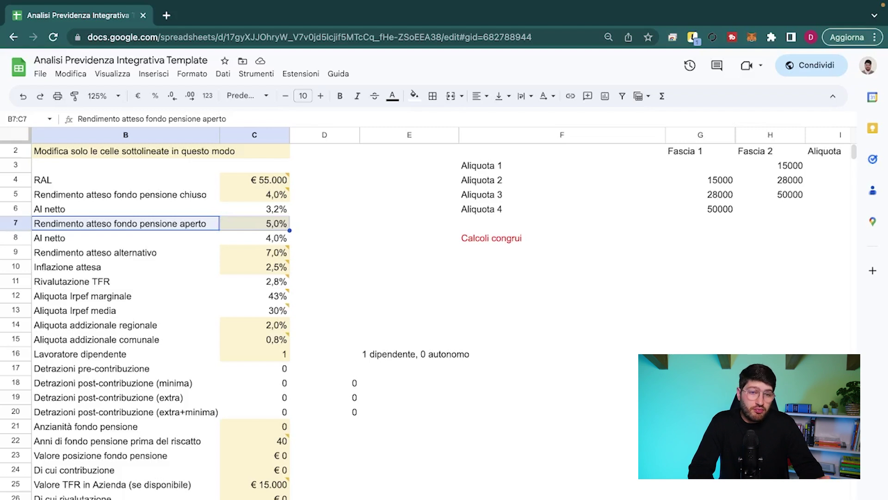
{"action": "key", "text": "Tab"}
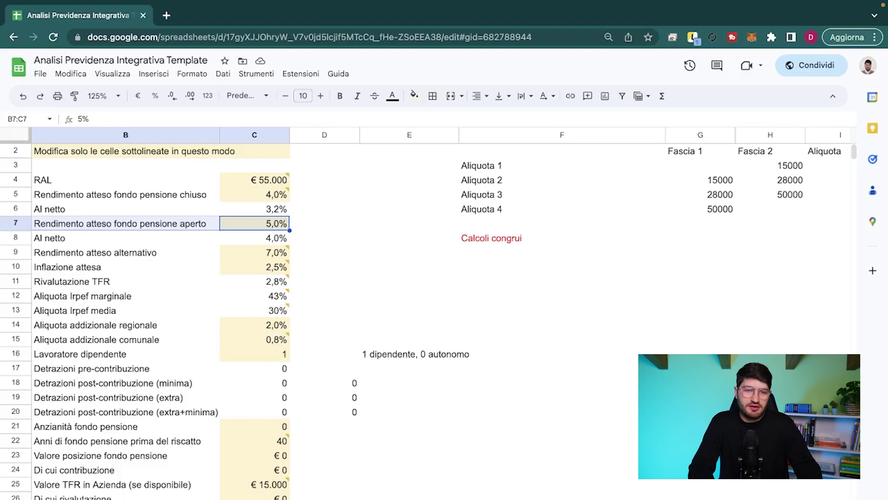
{"action": "left_click", "coordinate": [254, 224]}
{"action": "key", "text": "shift+Left"}
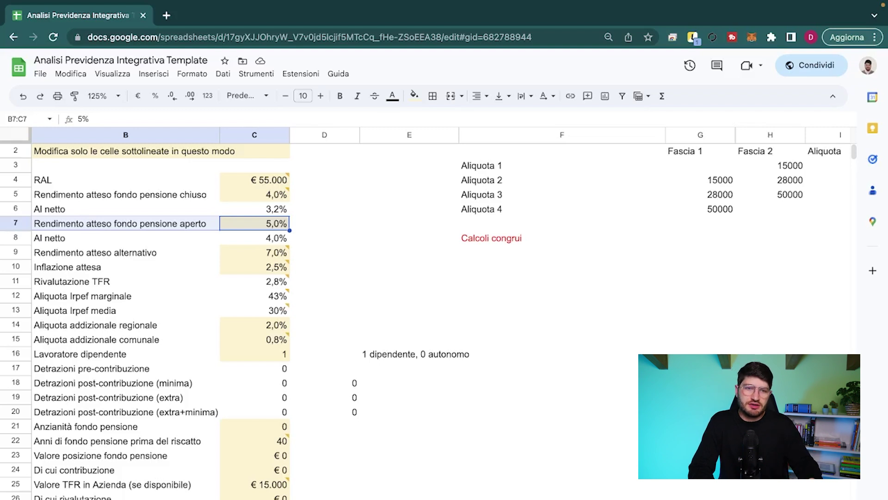
- Pass through the Al netto row under the closed fund and select the expected inflation value in C10
{"action": "left_click", "coordinate": [259, 208]}
{"action": "left_click", "coordinate": [120, 194]}
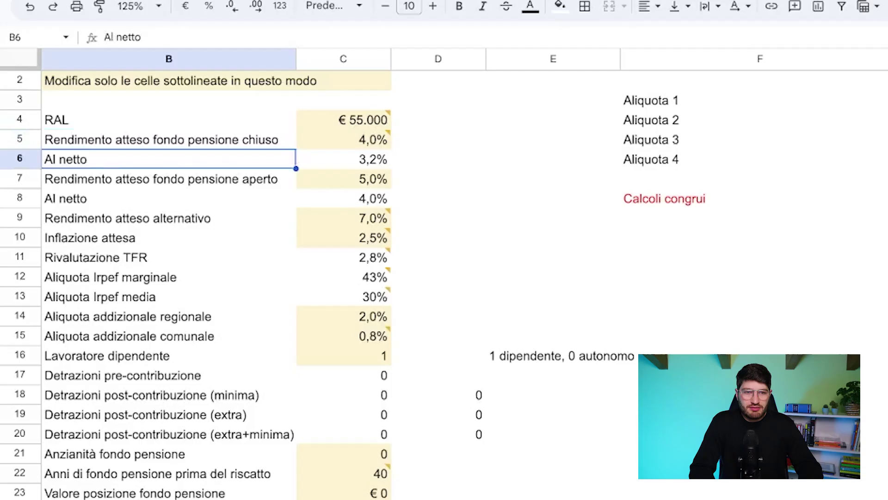
{"action": "key", "text": "Down"}
{"action": "key", "text": "Down"}
{"action": "key", "text": "Down"}
{"action": "key", "text": "Down"}
{"action": "key", "text": "Right"}
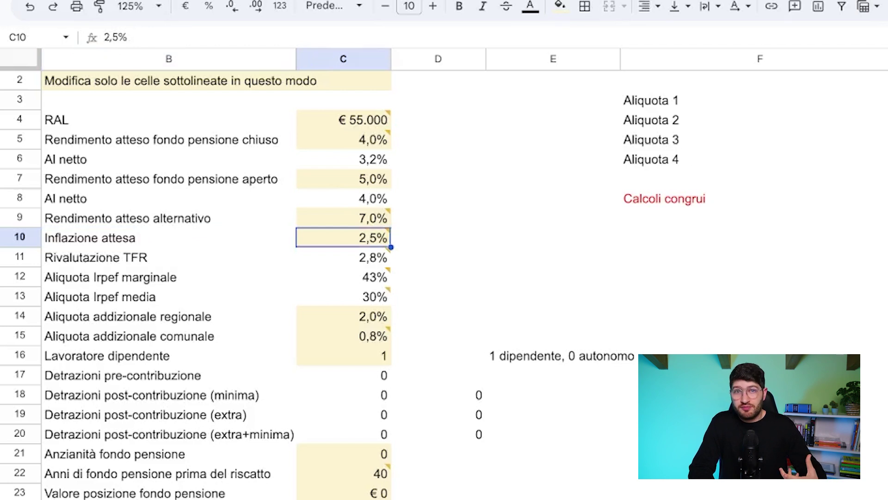
- Inspect the Rivalutazione TFR formula in C11 together with the expected inflation in C10 that feeds it
{"action": "key", "text": "Down"}
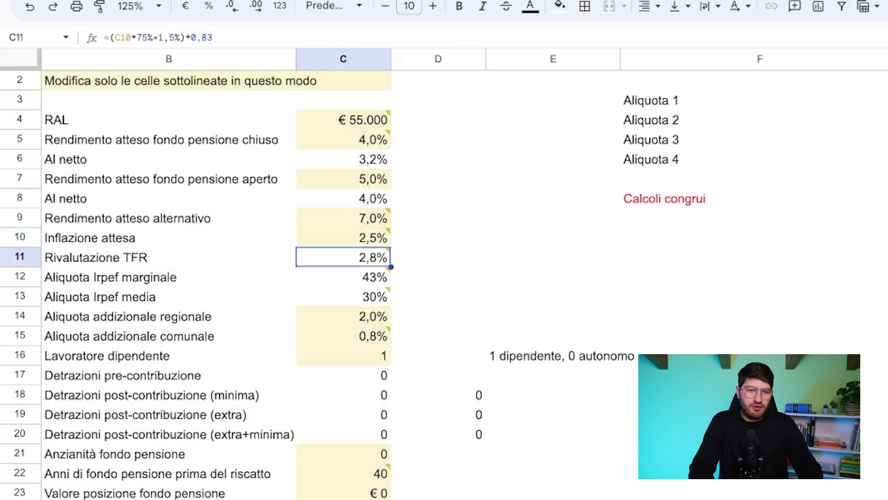
{"action": "key", "text": "Left"}
{"action": "key", "text": "shift+Right"}
{"action": "key", "text": "Right"}
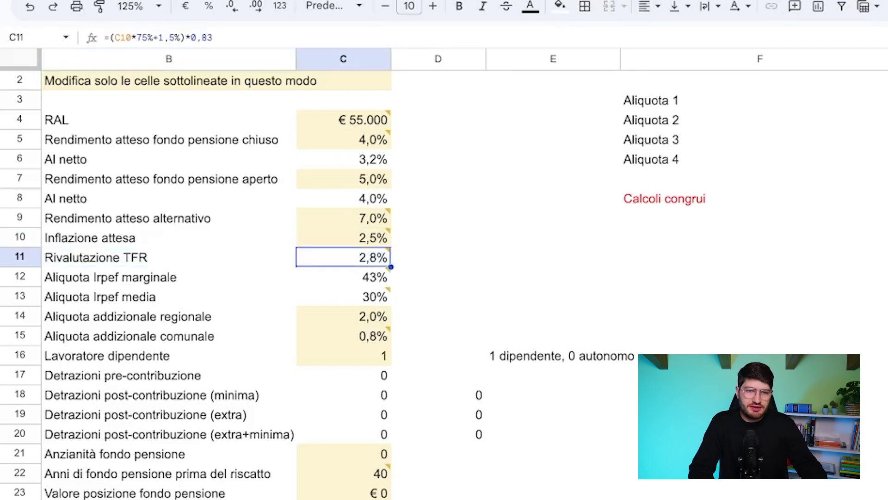
{"action": "key", "text": "Up"}
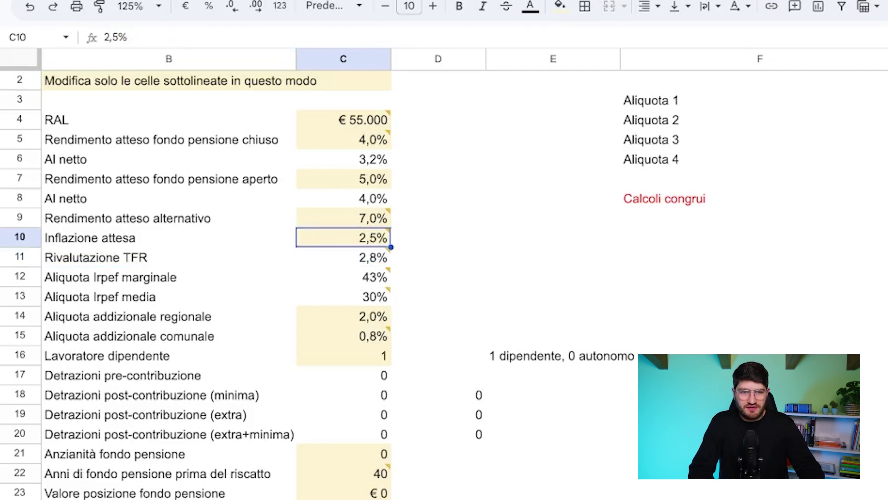
{"action": "key", "text": "Down"}
{"action": "key", "text": "Up"}
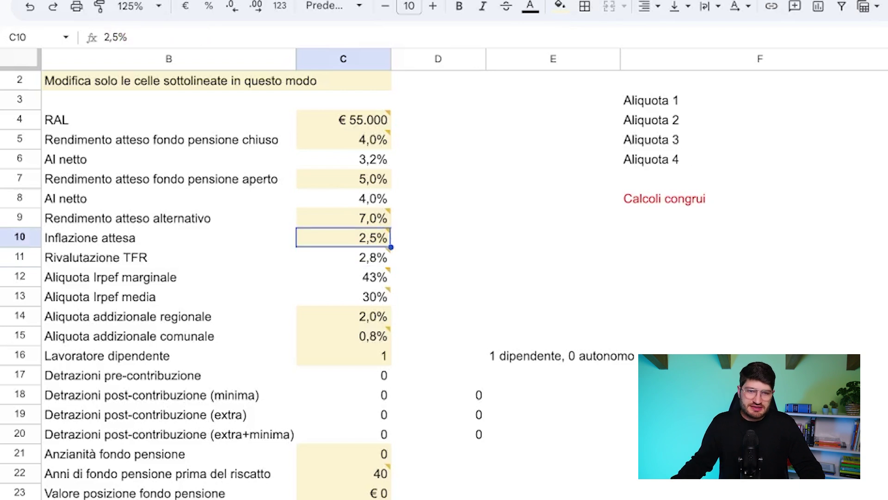
- Read the note on Aliquota Irpef marginale and inspect its formula in C12
{"action": "mouse_move", "coordinate": [388, 126]}
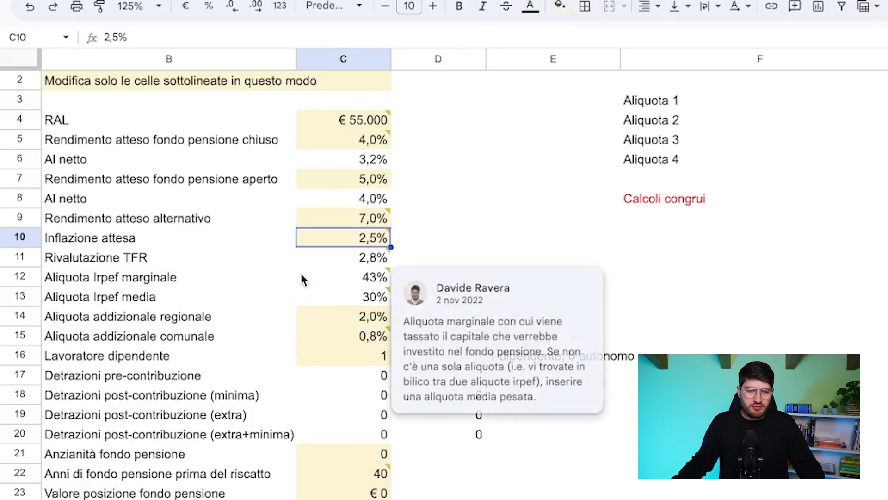
{"action": "key", "text": "Down"}
{"action": "key", "text": "Down"}
{"action": "key", "text": "Down"}
{"action": "key", "text": "Up"}
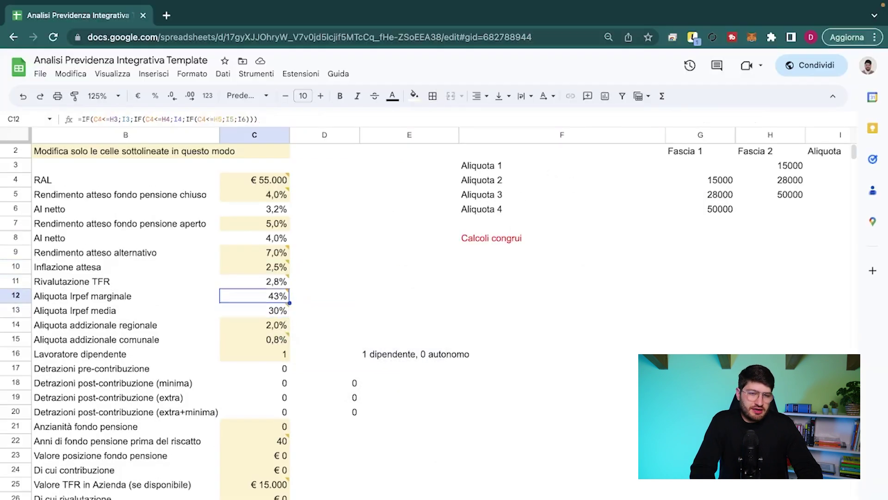
- Review the parameter labels from B9 to B12 and move across the Aliquota Irpef marginale row
{"action": "key", "text": "Left"}
{"action": "key", "text": "Up"}
{"action": "key", "text": "Up"}
{"action": "key", "text": "Up"}
{"action": "key", "text": "Down"}
{"action": "key", "text": "Down"}
{"action": "key", "text": "Down"}
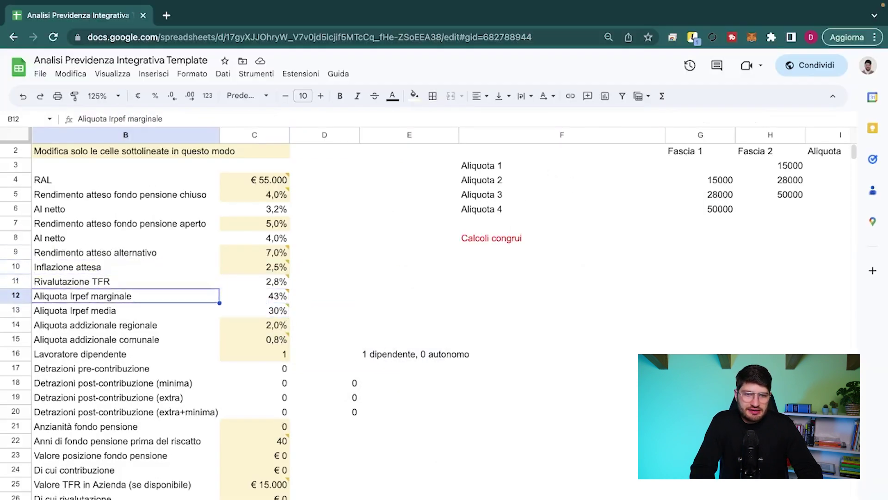
{"action": "key", "text": "Right"}
{"action": "key", "text": "Right"}
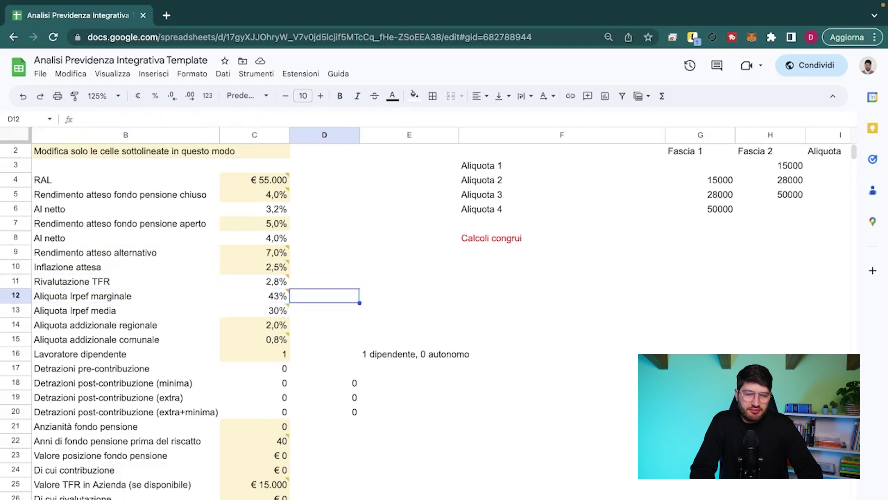
- Move over to the Irpef bracket table's rate column and return to the Rivalutazione TFR label in B11
{"action": "key", "text": "Right"}
{"action": "key", "text": "Right"}
{"action": "key", "text": "Right"}
{"action": "key", "text": "Right"}
{"action": "key", "text": "Right"}
{"action": "key", "text": "Up"}
{"action": "key", "text": "Up"}
{"action": "key", "text": "Up"}
{"action": "key", "text": "Up"}
{"action": "key", "text": "Left"}
{"action": "key", "text": "Left"}
{"action": "key", "text": "Left"}
{"action": "key", "text": "Left"}
{"action": "key", "text": "Left"}
{"action": "key", "text": "Left"}
{"action": "key", "text": "Left"}
{"action": "key", "text": "Down"}
{"action": "key", "text": "Down"}
{"action": "key", "text": "Down"}
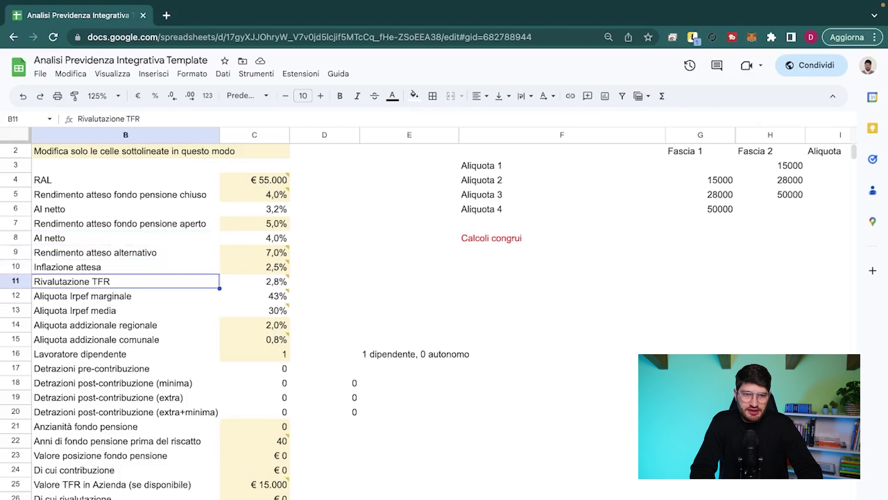
- Inspect the Aliquota Irpef media formula in C13
{"action": "key", "text": "Down"}
{"action": "key", "text": "Down"}
{"action": "key", "text": "Right"}
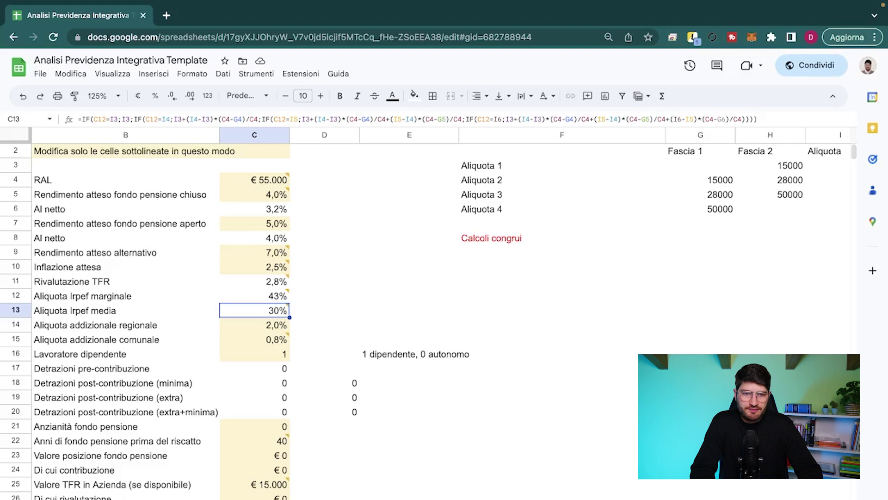
- Review the Aliquota addizionale regionale and Aliquota addizionale comunale labels and rates in rows 14 and 15
{"action": "key", "text": "Down"}
{"action": "key", "text": "Up"}
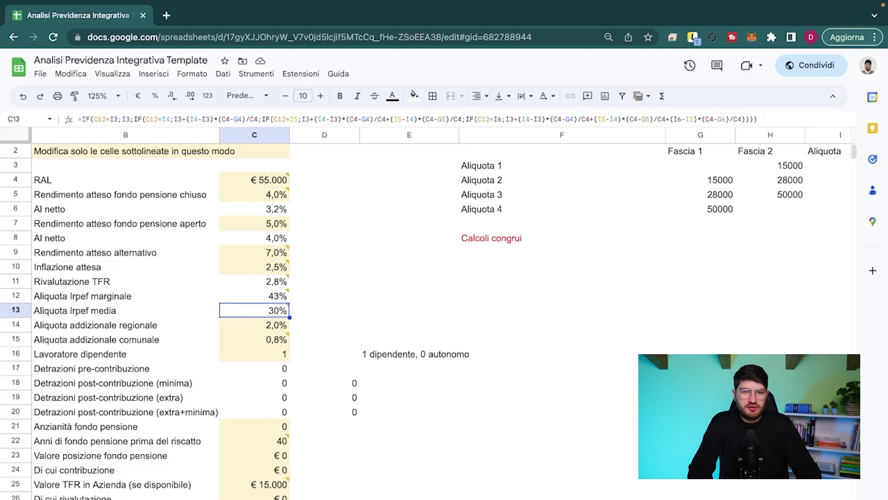
{"action": "left_click", "coordinate": [255, 324]}
{"action": "left_click", "coordinate": [126, 325]}
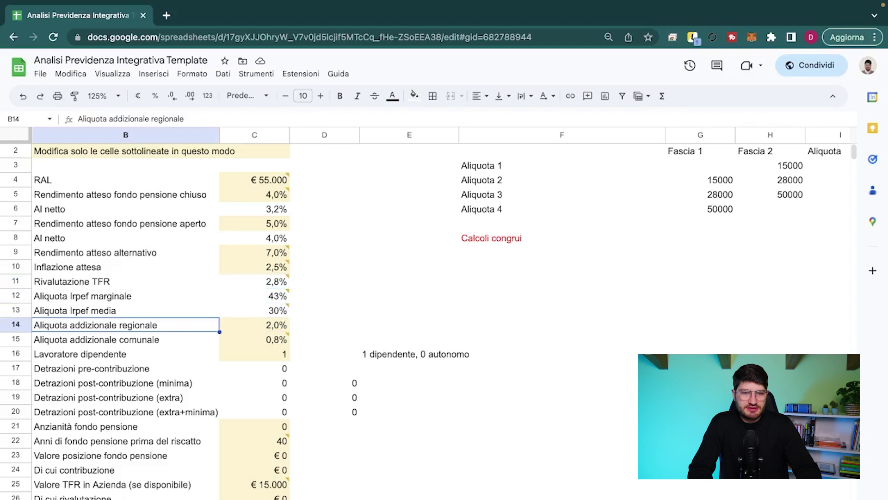
{"action": "left_click", "coordinate": [255, 339]}
{"action": "left_click", "coordinate": [125, 339]}
{"action": "left_click", "coordinate": [255, 339]}
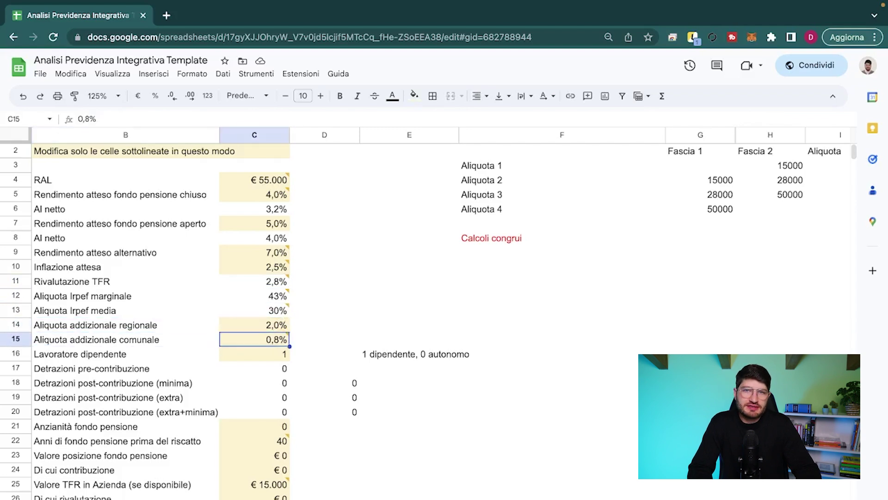
{"action": "left_click", "coordinate": [254, 325]}
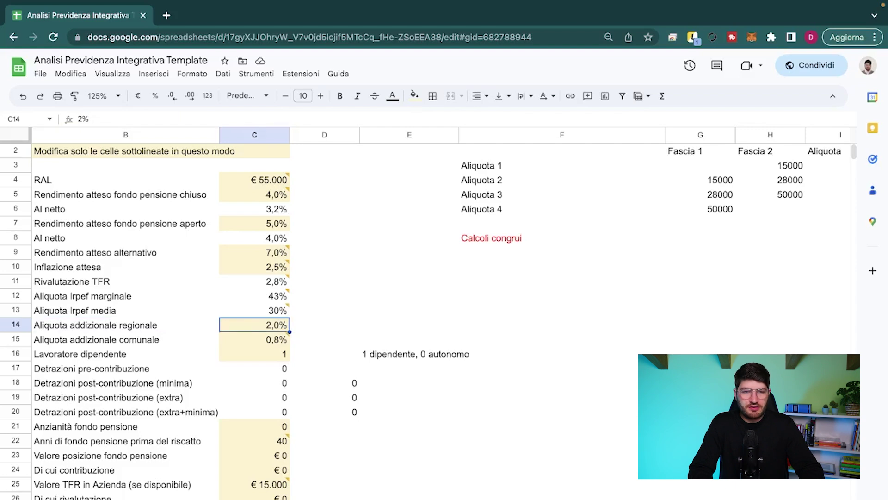
- Inspect the Lavoratore dipendente label and its setting in C16
{"action": "key", "text": "Down"}
{"action": "key", "text": "Down"}
{"action": "key", "text": "Left"}
{"action": "key", "text": "Right"}
{"action": "key", "text": "Left"}
{"action": "key", "text": "Right"}
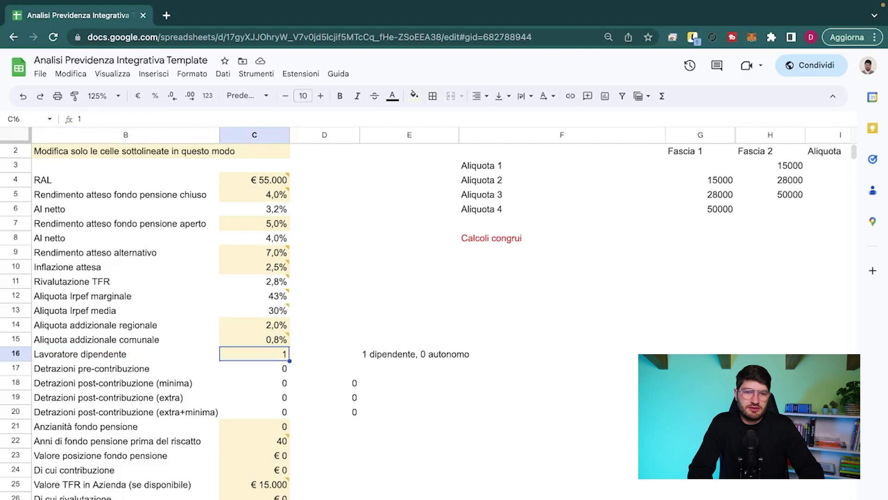
- Select the four deduction labels in B17:B20, from Detrazioni pre-contribuzione to Detrazioni post-contribuzione (extra+minima)
{"action": "key", "text": "Down"}
{"action": "key", "text": "Left"}
{"action": "key", "text": "shift+Down"}
{"action": "key", "text": "shift+Down"}
{"action": "key", "text": "shift+Down"}
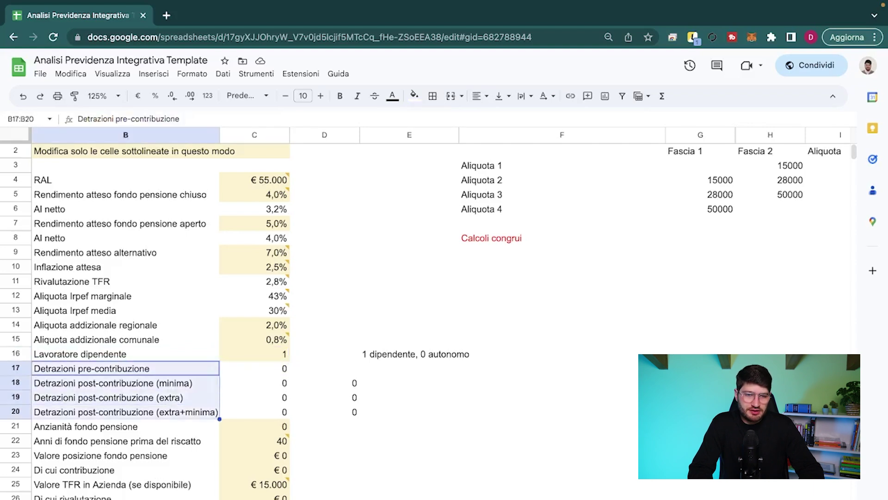
- Set Lavoratore dipendente in C16 to 0 to check the deductions below, and restore it to 1
{"action": "key", "text": "Up"}
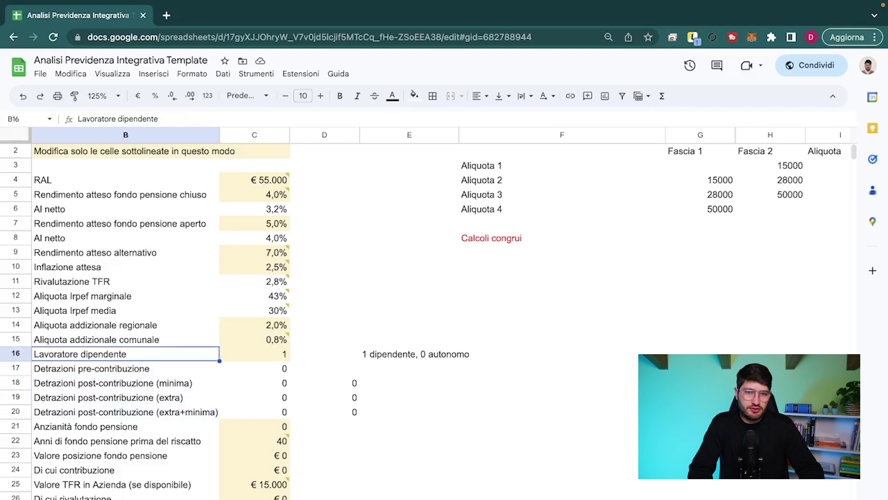
{"action": "key", "text": "Right"}
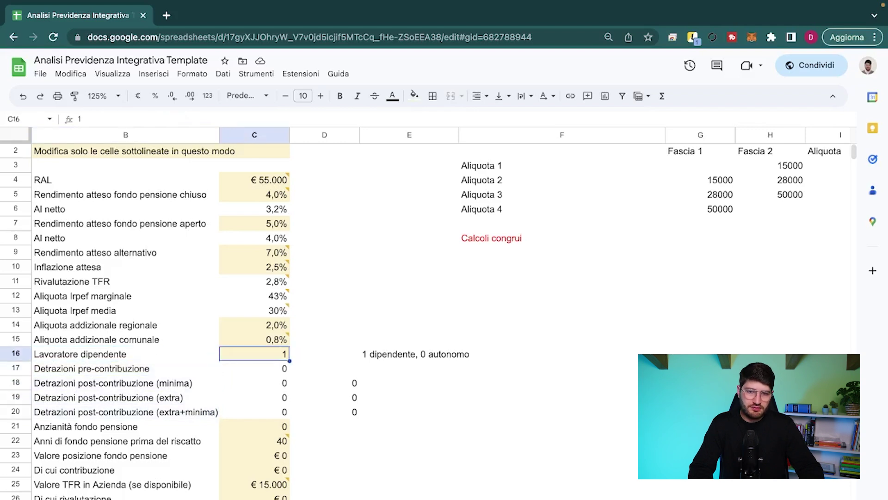
{"action": "type", "text": "0"}
{"action": "key", "text": "Return"}
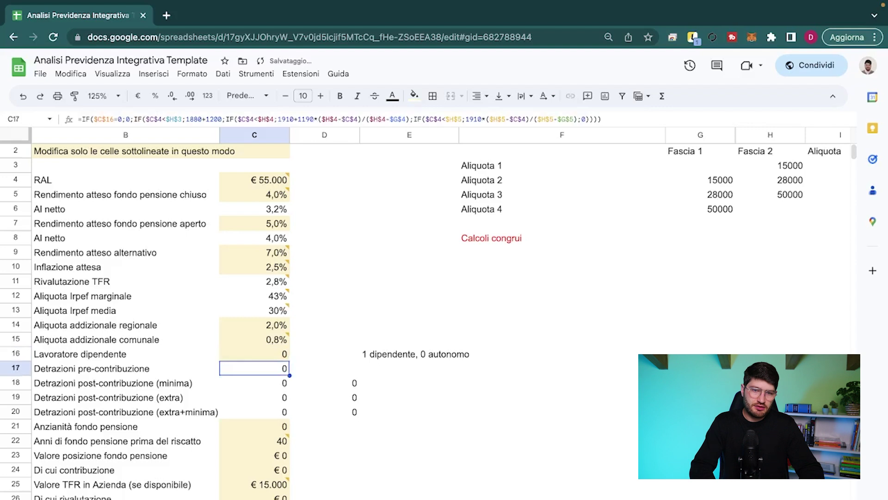
{"action": "key", "text": "Down"}
{"action": "key", "text": "Down"}
{"action": "key", "text": "Down"}
{"action": "key", "text": "Up"}
{"action": "key", "text": "Up"}
{"action": "key", "text": "Up"}
{"action": "key", "text": "Up"}
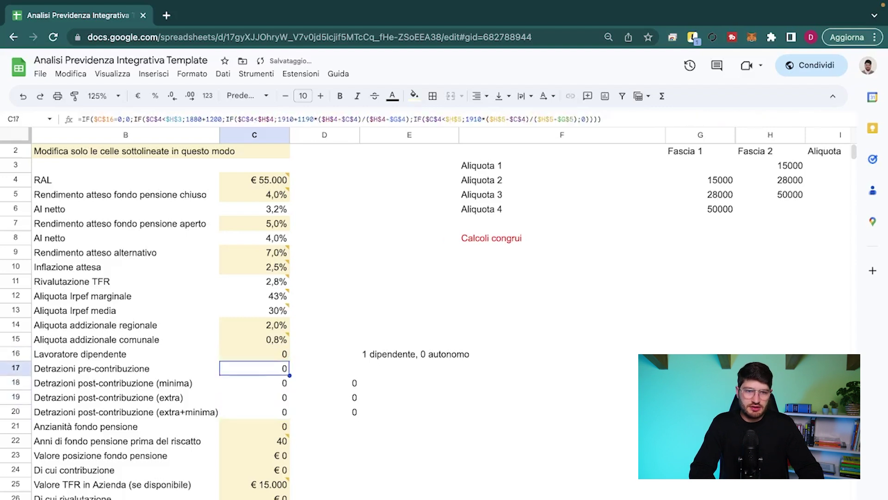
{"action": "type", "text": "1"}
{"action": "key", "text": "Return"}
- Set the RAL in C4 to 40000
{"action": "key", "text": "Up"}
{"action": "key", "text": "Up"}
{"action": "key", "text": "Up"}
{"action": "key", "text": "Up"}
{"action": "key", "text": "Up"}
{"action": "key", "text": "Up"}
{"action": "key", "text": "Up"}
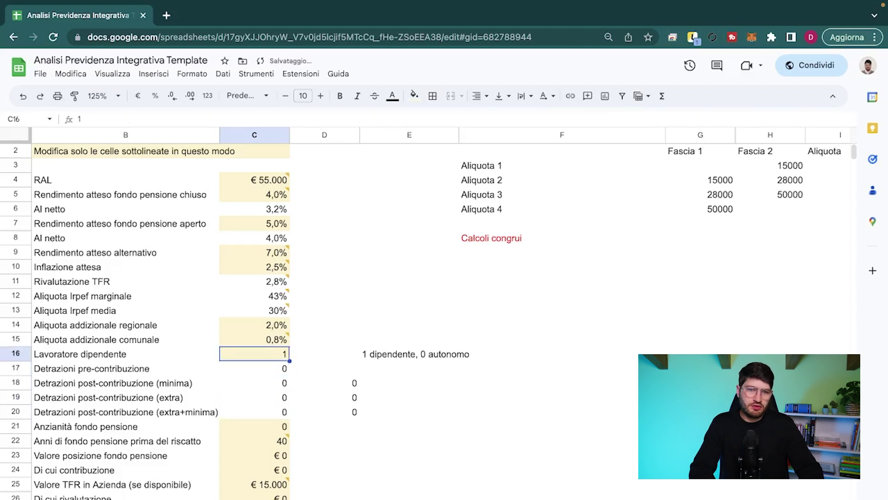
{"action": "key", "text": "Up"}
{"action": "key", "text": "Up"}
{"action": "key", "text": "Up"}
{"action": "key", "text": "Up"}
{"action": "key", "text": "Up"}
{"action": "key", "text": "Up"}
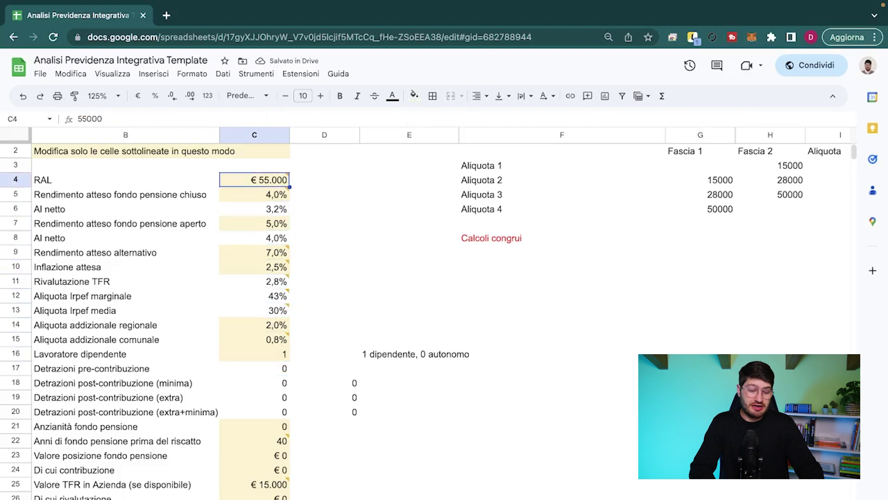
{"action": "type", "text": "40000"}
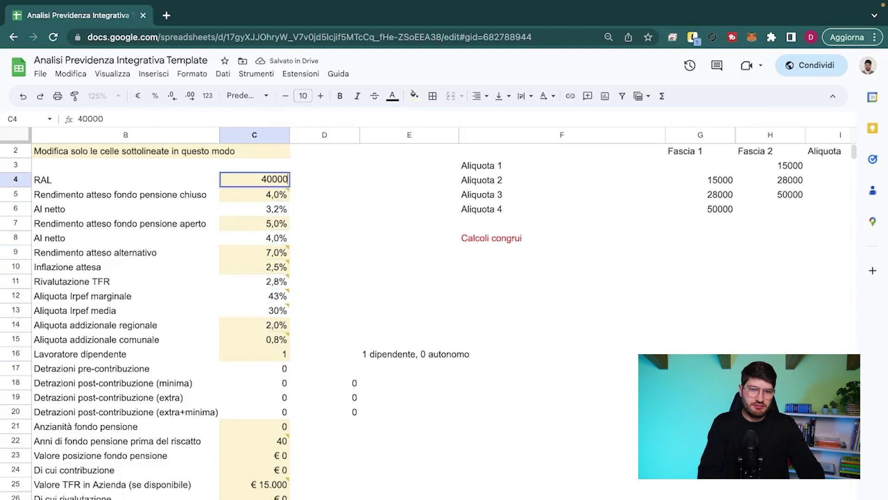
{"action": "key", "text": "Return"}
- Examine the pre-contribution deduction and the minima, extra and extra+minima post-contribution deductions in C17:C20
{"action": "key", "text": "Down"}
{"action": "key", "text": "Down"}
{"action": "key", "text": "Down"}
{"action": "key", "text": "Down"}
{"action": "key", "text": "Down"}
{"action": "key", "text": "Down"}
{"action": "key", "text": "Down"}
{"action": "key", "text": "Down"}
{"action": "key", "text": "Down"}
{"action": "key", "text": "Down"}
{"action": "key", "text": "Down"}
{"action": "key", "text": "Down"}
{"action": "key", "text": "Left"}
{"action": "key", "text": "Right"}
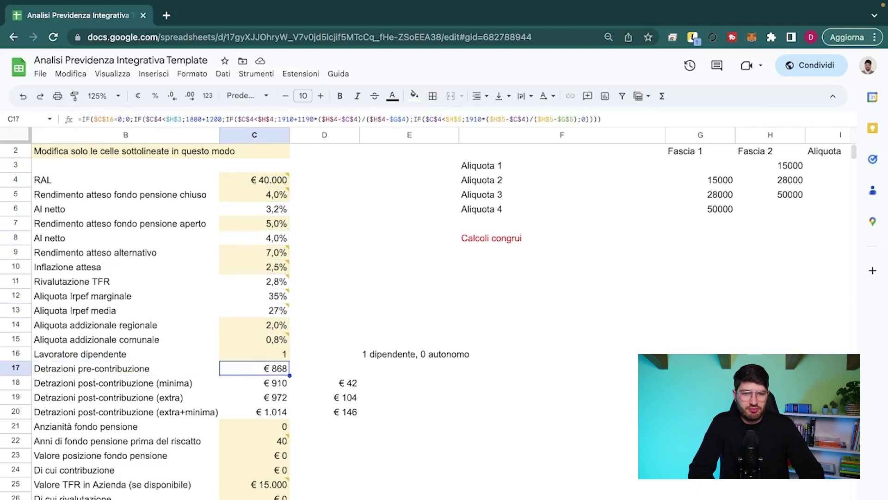
{"action": "key", "text": "Down"}
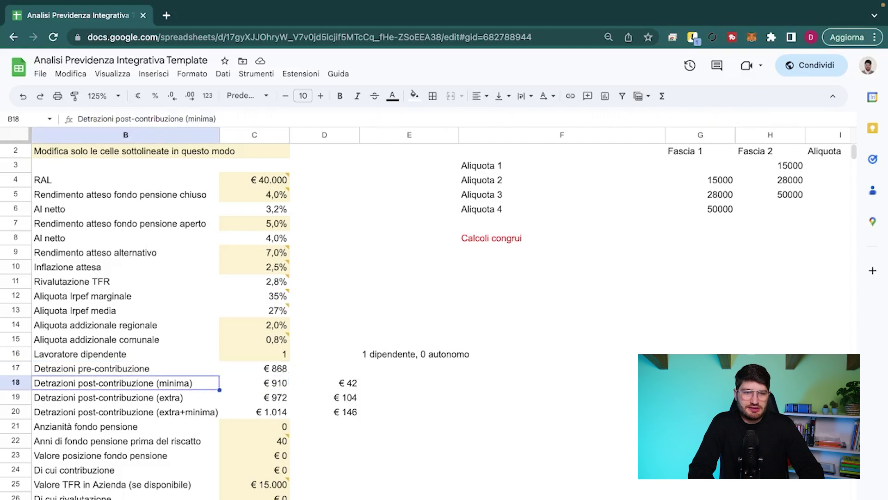
{"action": "key", "text": "Down"}
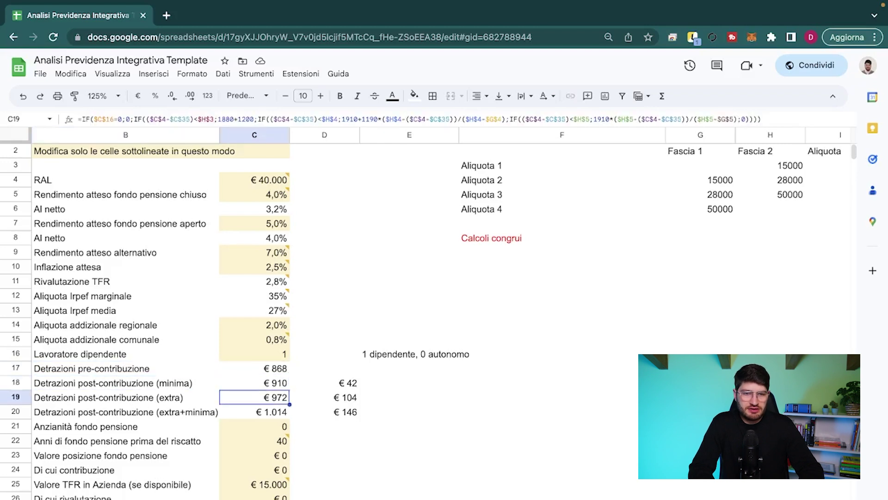
{"action": "key", "text": "Down"}
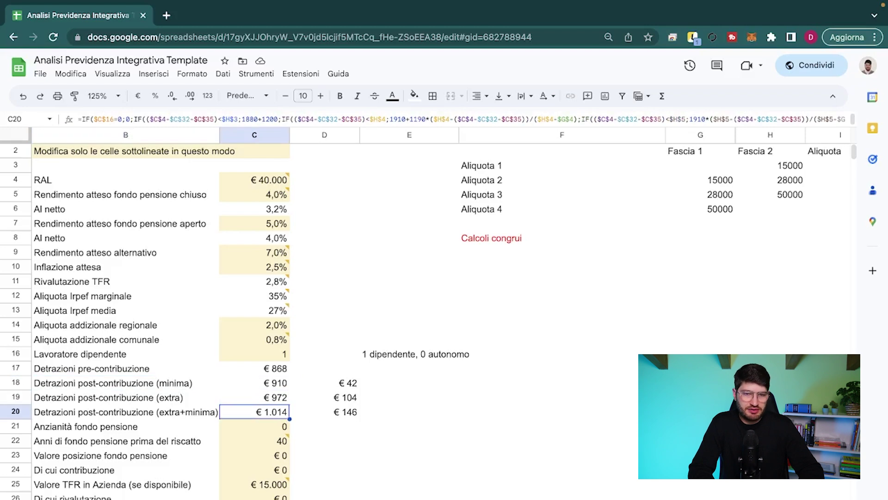
- Examine the differences between post- and pre-contribution deductions in D18:D20 and return to the pre-contribution value in C17
{"action": "key", "text": "Up"}
{"action": "key", "text": "Up"}
{"action": "key", "text": "Right"}
{"action": "key", "text": "shift+Down"}
{"action": "key", "text": "shift+Down"}
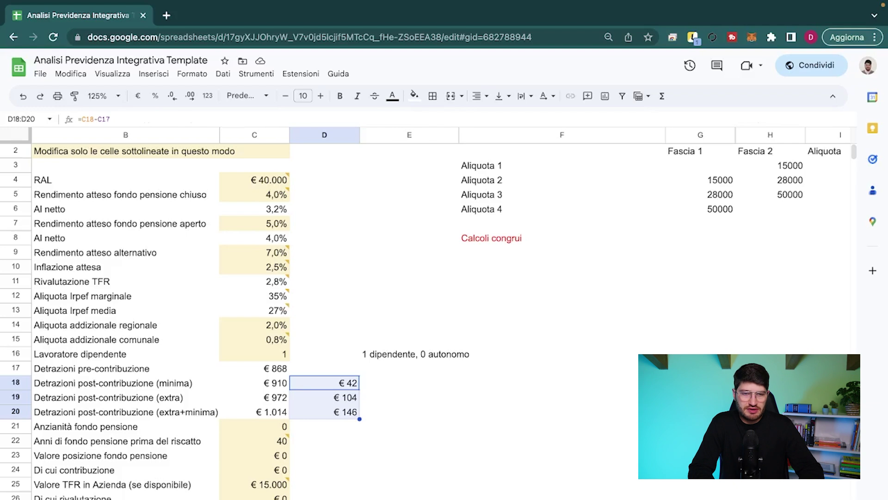
{"action": "key", "text": "Left"}
{"action": "key", "text": "Right"}
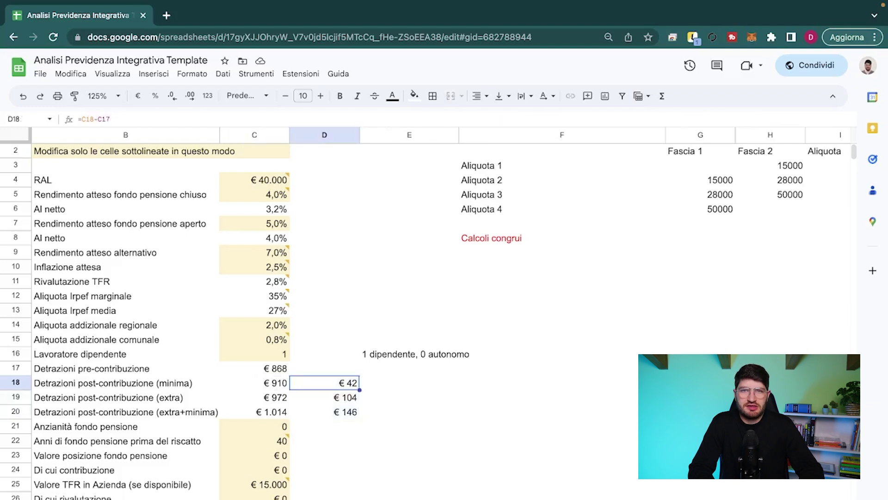
{"action": "key", "text": "Down"}
{"action": "key", "text": "Down"}
{"action": "key", "text": "Up"}
{"action": "key", "text": "Up"}
{"action": "key", "text": "Up"}
{"action": "key", "text": "Left"}
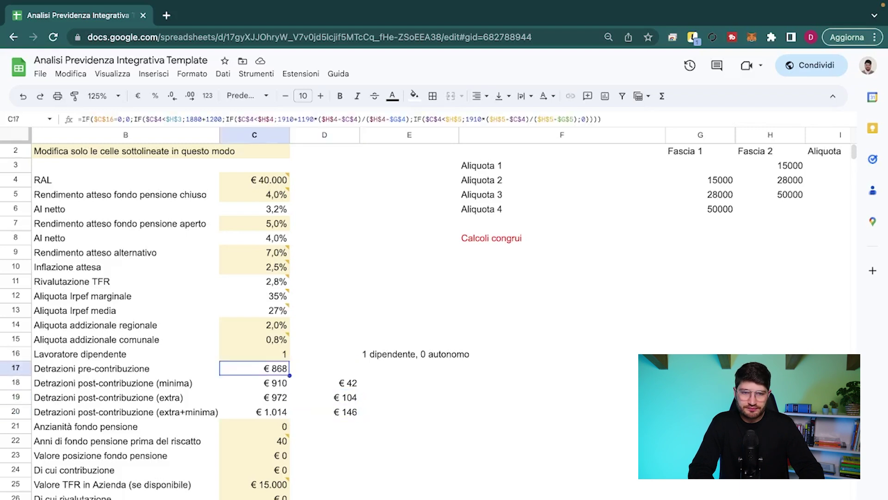
- Look over the pension fund position inputs, focusing on Anzianità fondo pensione and Anni di fondo pensione prima del riscatto
{"action": "key", "text": "Down"}
{"action": "key", "text": "Down"}
{"action": "key", "text": "Down"}
{"action": "key", "text": "Down"}
{"action": "key", "text": "Down"}
{"action": "key", "text": "Down"}
{"action": "key", "text": "Down"}
{"action": "key", "text": "Down"}
{"action": "key", "text": "Down"}
{"action": "key", "text": "Down"}
{"action": "key", "text": "Down"}
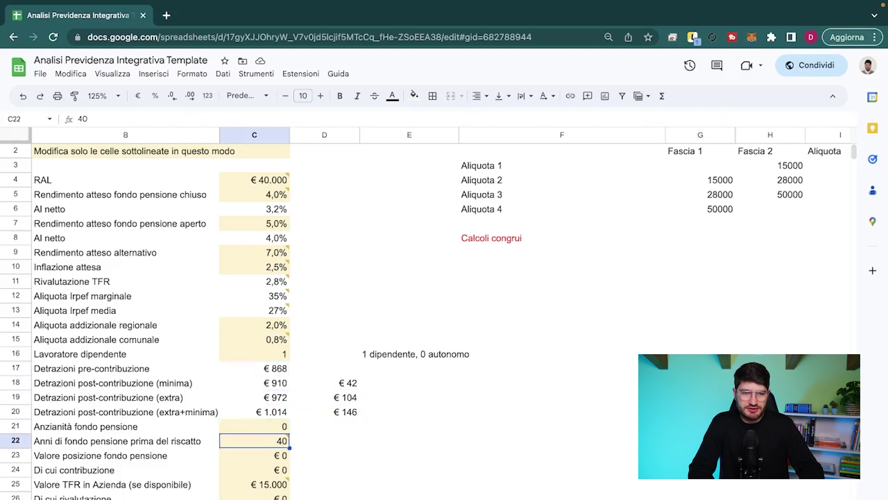
{"action": "key", "text": "Down"}
{"action": "key", "text": "Down"}
{"action": "key", "text": "Up"}
{"action": "key", "text": "Up"}
{"action": "key", "text": "Up"}
{"action": "key", "text": "Up"}
{"action": "key", "text": "Up"}
{"action": "key", "text": "Up"}
{"action": "key", "text": "Up"}
{"action": "key", "text": "Up"}
{"action": "key", "text": "Up"}
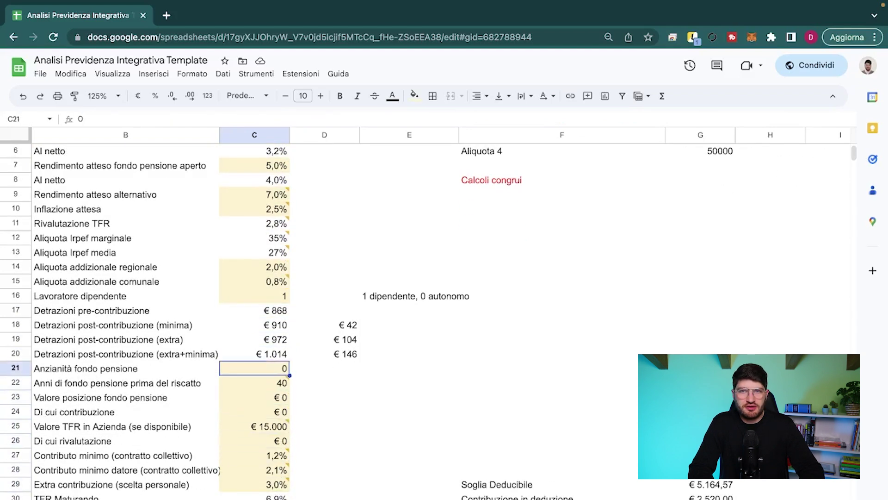
{"action": "key", "text": "Left"}
{"action": "key", "text": "Right"}
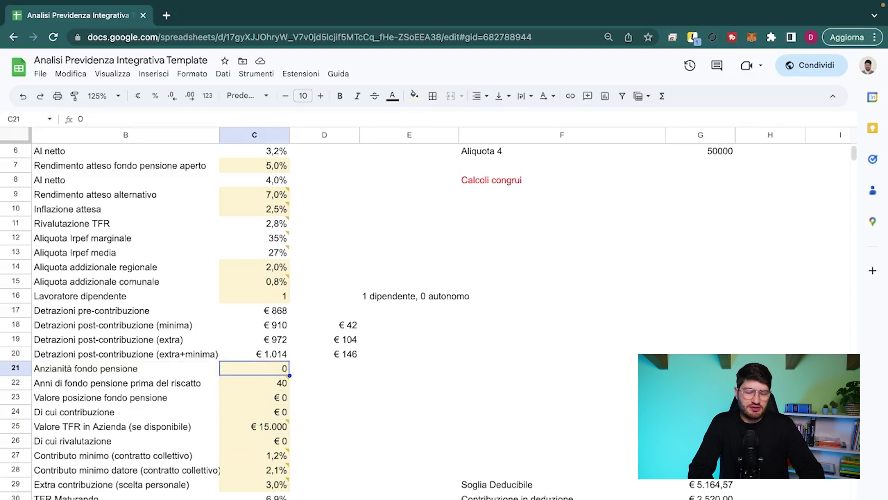
{"action": "key", "text": "Down"}
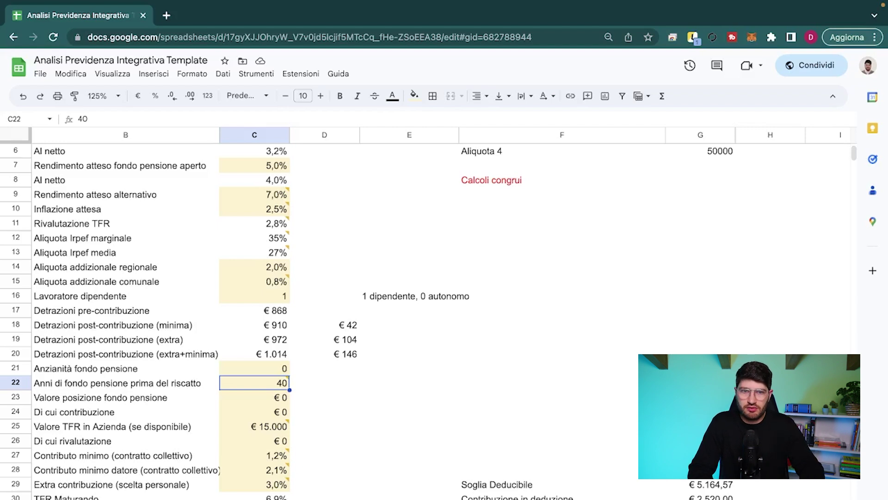
{"action": "key", "text": "Down"}
{"action": "key", "text": "Up"}
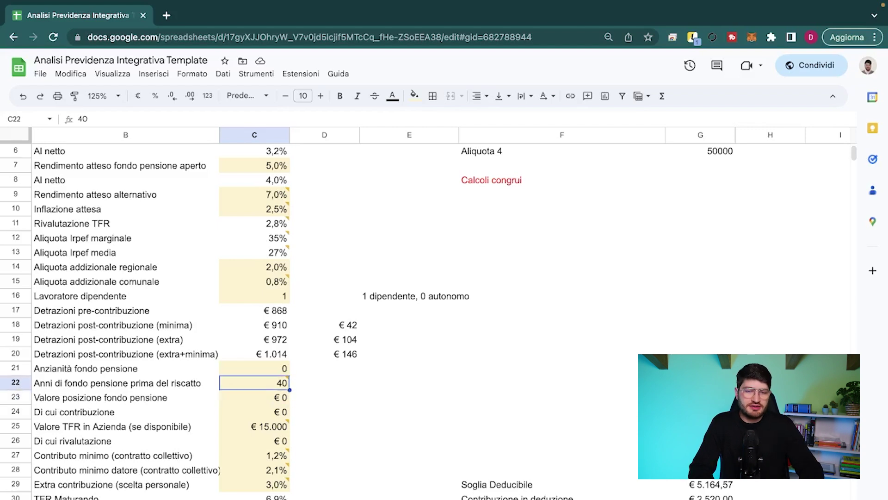
- Set Anzianità fondo pensione to 10 and Anni di fondo pensione prima del riscatto to 20
{"action": "key", "text": "Up"}
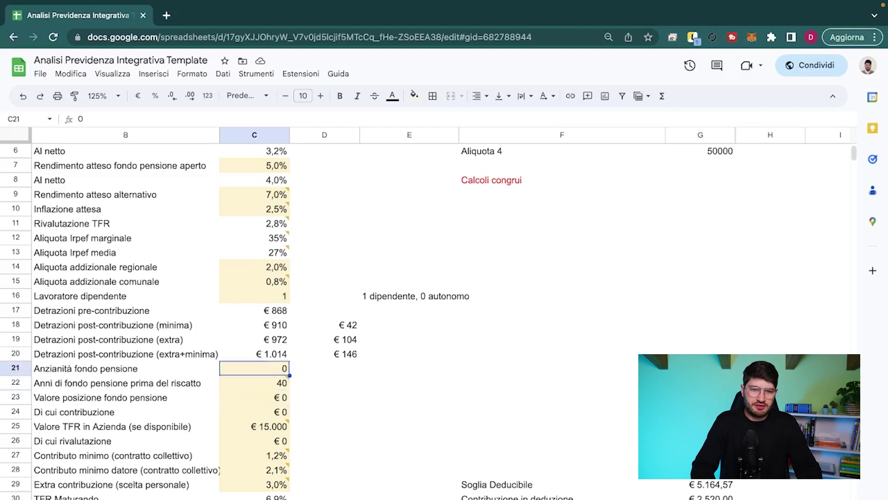
{"action": "type", "text": "10"}
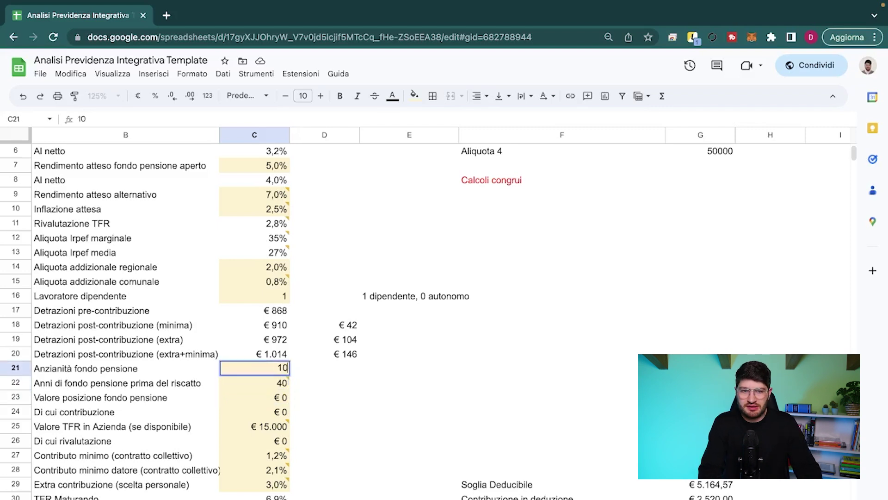
{"action": "key", "text": "Return"}
{"action": "type", "text": "20"}
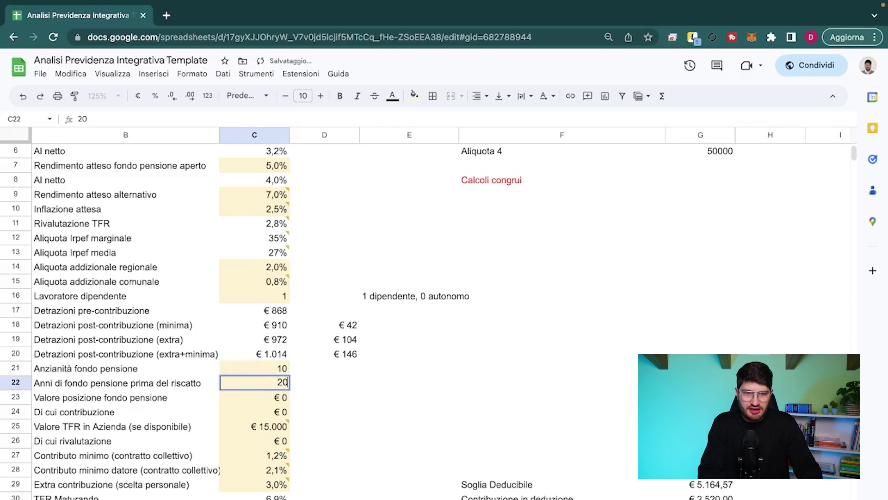
{"action": "key", "text": "Return"}
- Set Valore posizione fondo pensione to 10000 and its Di cui contribuzione portion to 8000
{"action": "left_click", "coordinate": [254, 411]}
{"action": "left_click", "coordinate": [254, 397]}
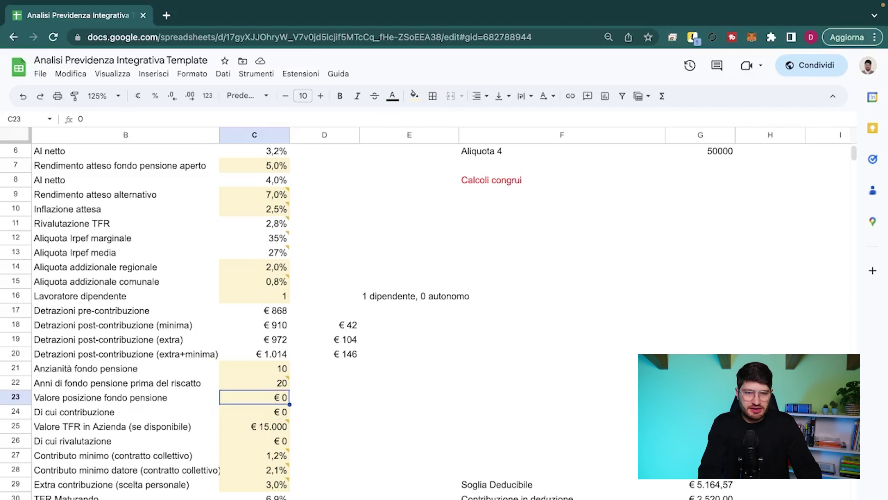
{"action": "type", "text": "10000"}
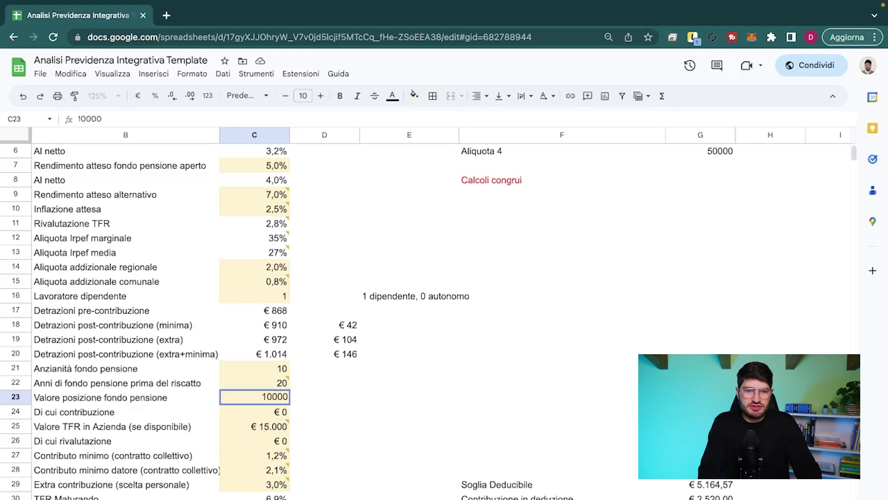
{"action": "key", "text": "Return"}
{"action": "type", "text": "8000"}
{"action": "key", "text": "Return"}
{"action": "key", "text": "Up"}
{"action": "key", "text": "Up"}
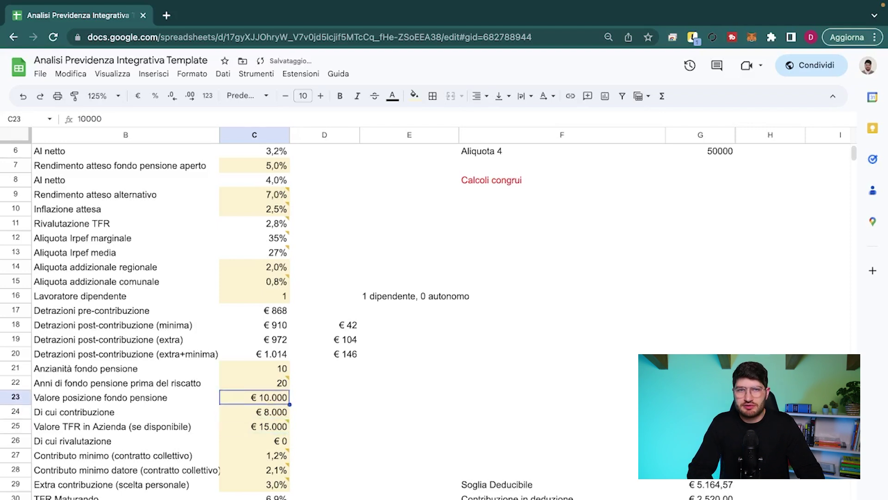
- Move past the fund contribution and company TFR values and set the TFR's Di cui rivalutazione to 3000
{"action": "key", "text": "Down"}
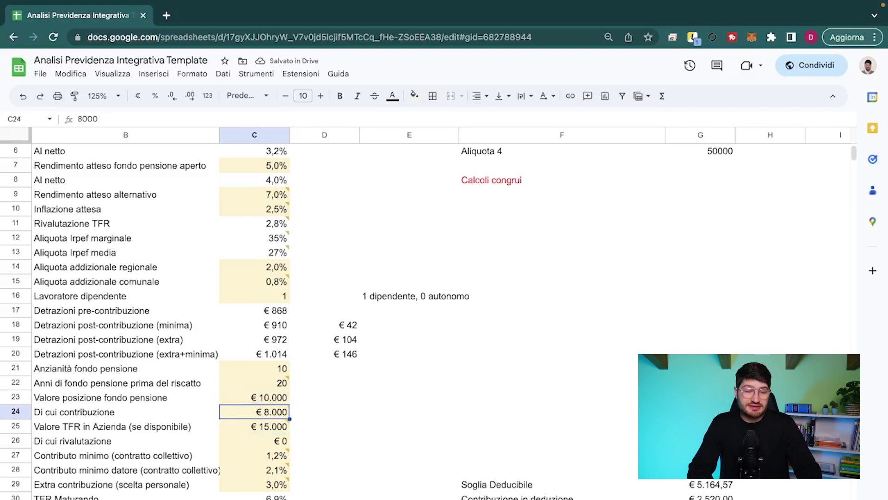
{"action": "key", "text": "Down"}
{"action": "key", "text": "Down"}
{"action": "key", "text": "Up"}
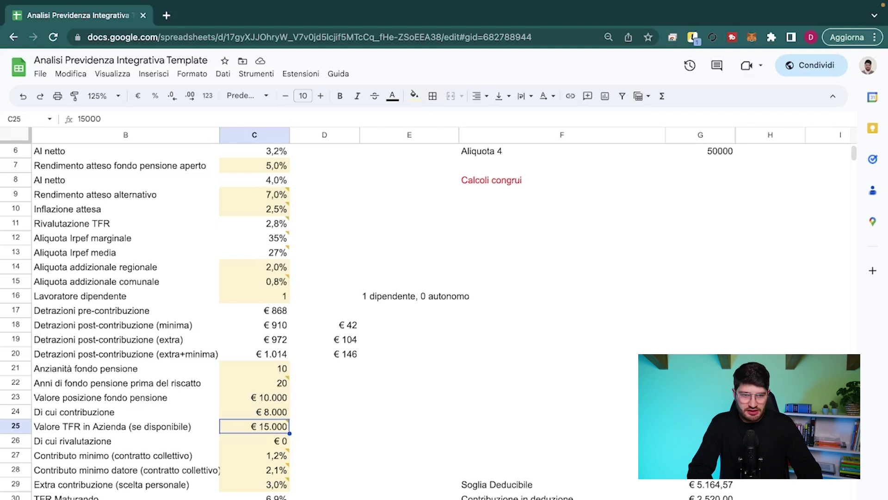
{"action": "left_click", "coordinate": [254, 440]}
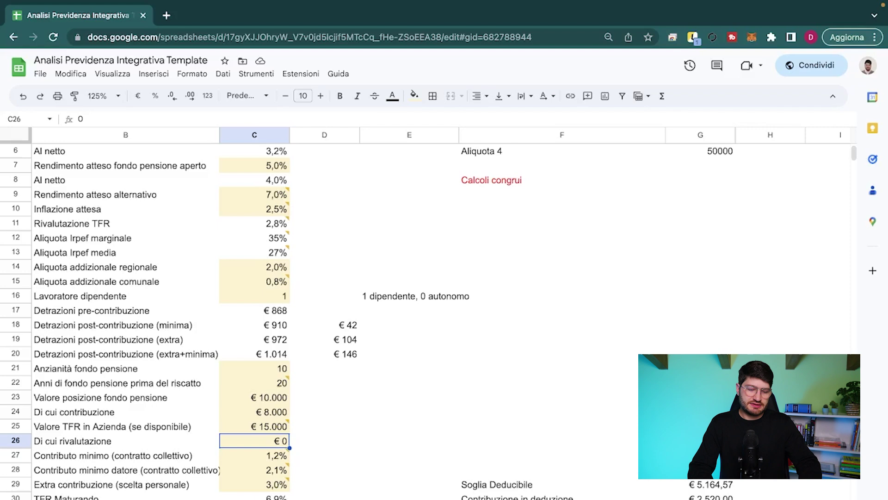
{"action": "type", "text": "3000"}
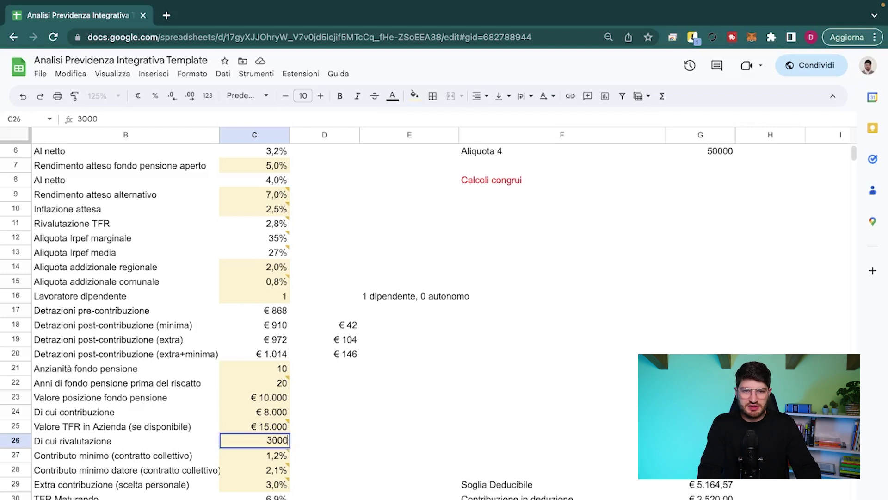
{"action": "key", "text": "Return"}
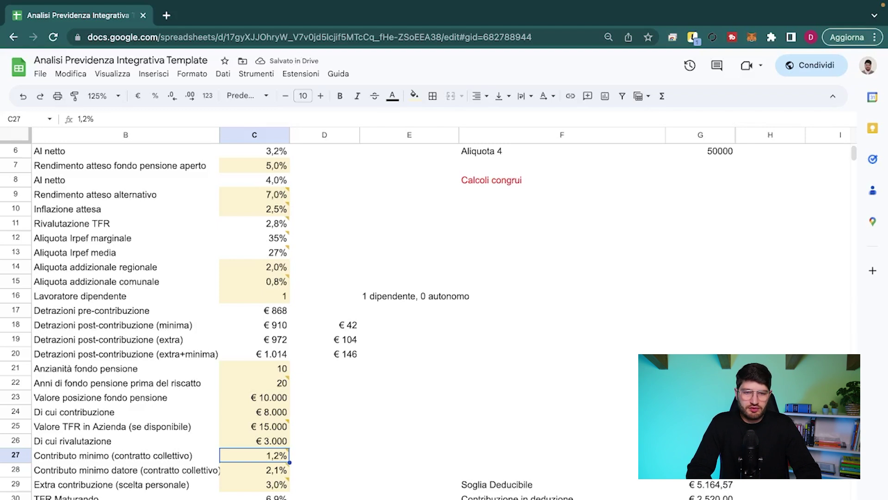
- Review the collective-agreement minimum contributions of employee and employer in C27:C28, plus Extra contribuzione in C29
{"action": "left_click", "coordinate": [124, 456]}
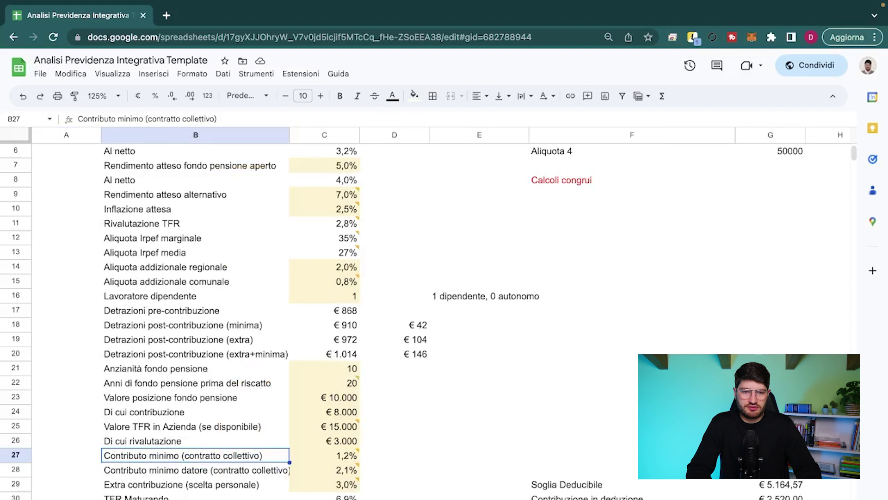
{"action": "key", "text": "Right"}
{"action": "key", "text": "Right"}
{"action": "key", "text": "Right"}
{"action": "key", "text": "Right"}
{"action": "scroll", "coordinate": [444, 300], "scroll_direction": "right", "scroll_amount": 1}
{"action": "key", "text": "Down"}
{"action": "key", "text": "Right"}
{"action": "key", "text": "Left"}
{"action": "key", "text": "Left"}
{"action": "key", "text": "Left"}
{"action": "key", "text": "Left"}
{"action": "key", "text": "Left"}
{"action": "key", "text": "Right"}
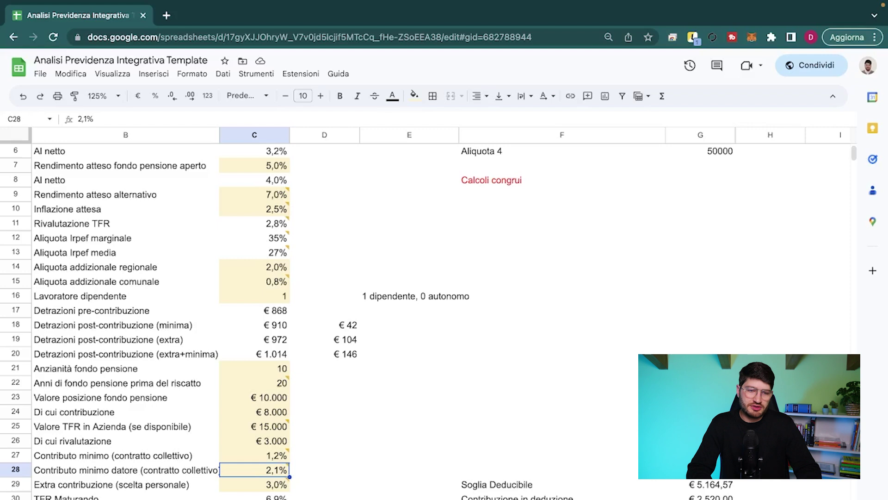
{"action": "key", "text": "Up"}
{"action": "key", "text": "shift+Down"}
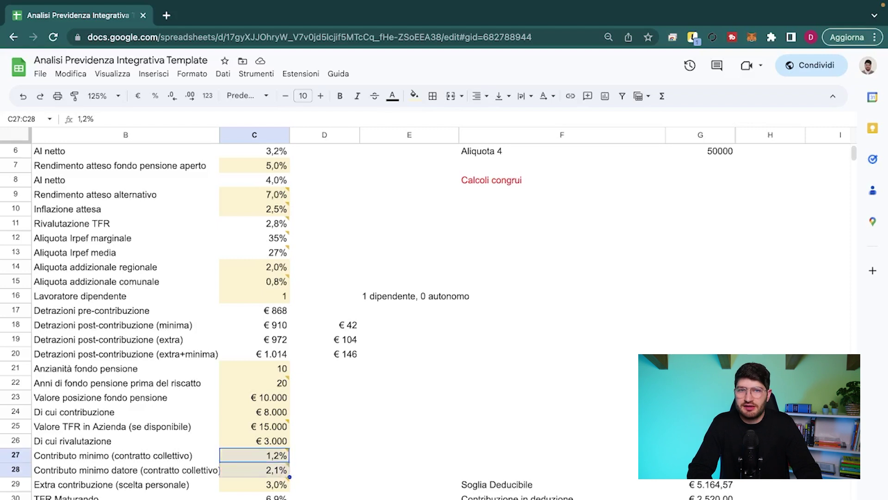
{"action": "key", "text": "Down"}
{"action": "key", "text": "Down"}
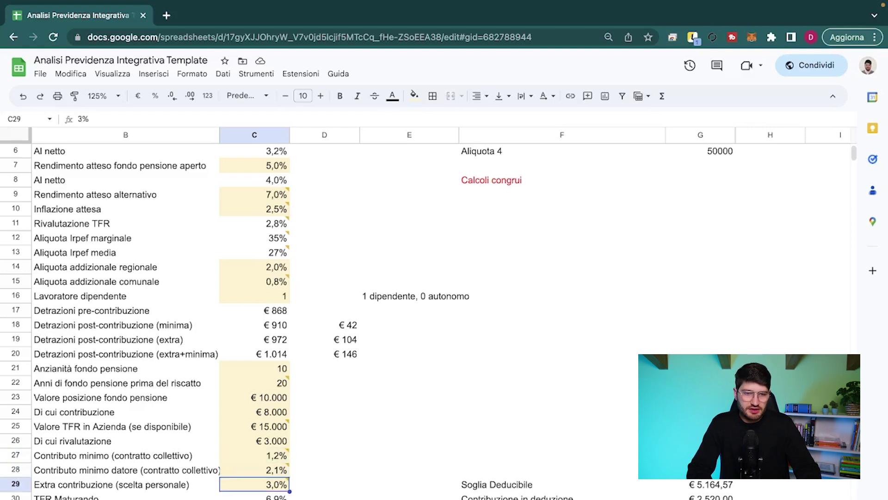
{"action": "key", "text": "Left"}
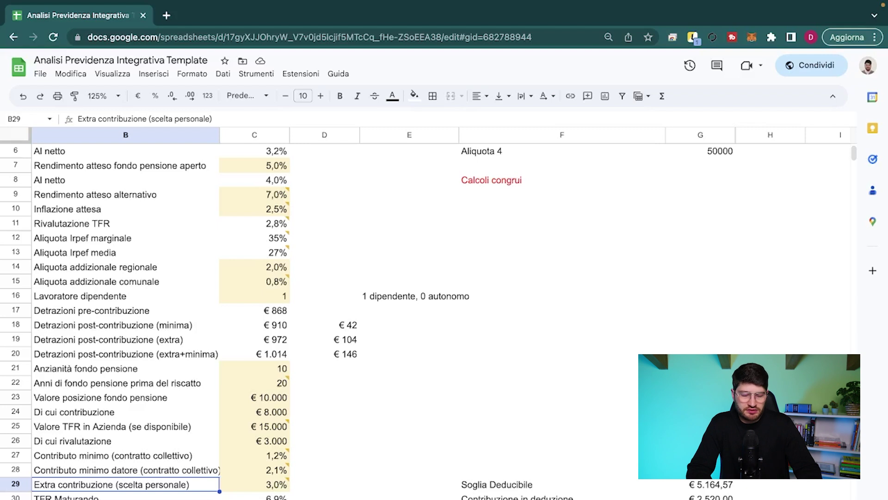
{"action": "key", "text": "Right"}
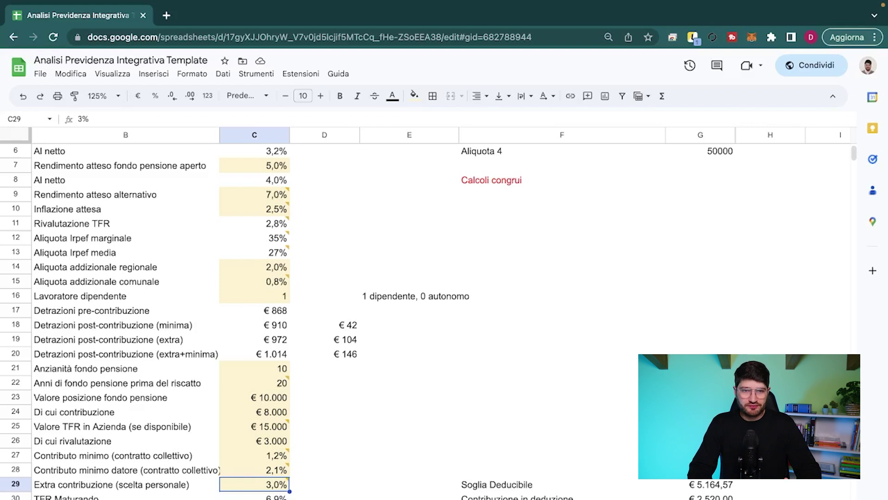
- Compare the RAL in C4 with the tax brackets, examining the Aliquota 3 limits in G5:H5
{"action": "key", "text": "Up"}
{"action": "key", "text": "Up"}
{"action": "key", "text": "Up"}
{"action": "key", "text": "Up"}
{"action": "key", "text": "Up"}
{"action": "key", "text": "Up"}
{"action": "key", "text": "Up"}
{"action": "key", "text": "Up"}
{"action": "key", "text": "Up"}
{"action": "key", "text": "Up"}
{"action": "key", "text": "Up"}
{"action": "key", "text": "Up"}
{"action": "key", "text": "Up"}
{"action": "key", "text": "Up"}
{"action": "key", "text": "Up"}
{"action": "key", "text": "Up"}
{"action": "key", "text": "Up"}
{"action": "key", "text": "Up"}
{"action": "key", "text": "Up"}
{"action": "key", "text": "Up"}
{"action": "key", "text": "Up"}
{"action": "key", "text": "Up"}
{"action": "key", "text": "Up"}
{"action": "key", "text": "Up"}
{"action": "key", "text": "Up"}
{"action": "key", "text": "Up"}
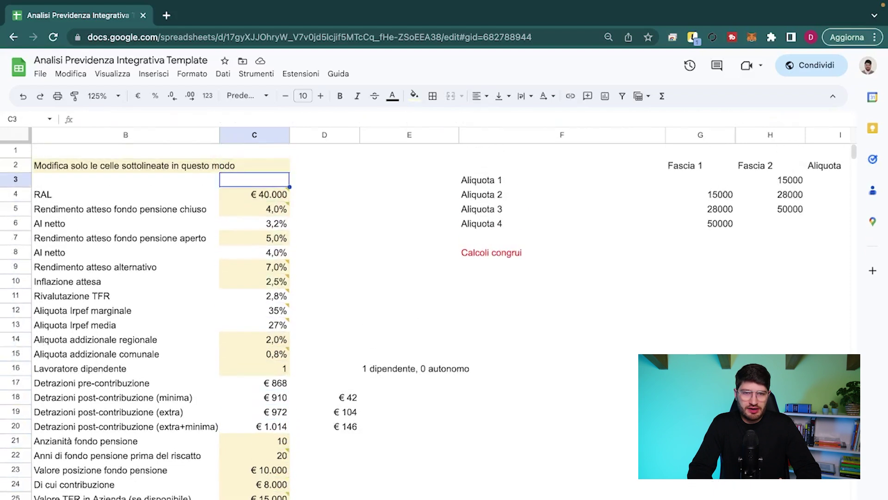
{"action": "key", "text": "Down"}
{"action": "key", "text": "Right"}
{"action": "key", "text": "Right"}
{"action": "key", "text": "Right"}
{"action": "key", "text": "Right"}
{"action": "key", "text": "Right"}
{"action": "key", "text": "Right"}
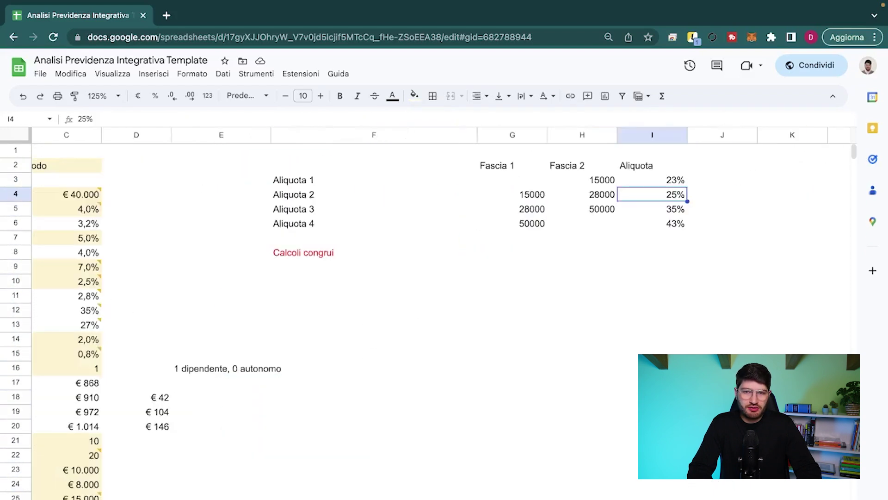
{"action": "key", "text": "Down"}
{"action": "key", "text": "Left"}
{"action": "key", "text": "shift+Left"}
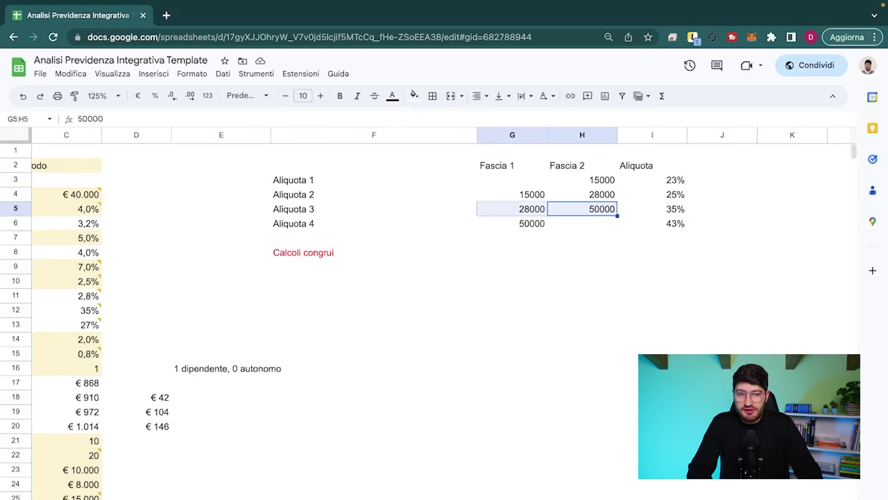
- Return from the tax brackets to the Extra contribuzione (scelta personale) value in C29
{"action": "key", "text": "Left"}
{"action": "key", "text": "Left"}
{"action": "key", "text": "Left"}
{"action": "key", "text": "Left"}
{"action": "key", "text": "Left"}
{"action": "key", "text": "Down"}
{"action": "key", "text": "Down"}
{"action": "key", "text": "Down"}
{"action": "key", "text": "Down"}
{"action": "key", "text": "Down"}
{"action": "key", "text": "Down"}
{"action": "key", "text": "Down"}
{"action": "key", "text": "Down"}
{"action": "key", "text": "Down"}
{"action": "key", "text": "Down"}
{"action": "key", "text": "Down"}
{"action": "key", "text": "Down"}
{"action": "key", "text": "Down"}
{"action": "key", "text": "Down"}
{"action": "key", "text": "Down"}
{"action": "key", "text": "Down"}
{"action": "key", "text": "Down"}
{"action": "key", "text": "Down"}
{"action": "key", "text": "Down"}
{"action": "key", "text": "Down"}
{"action": "key", "text": "Down"}
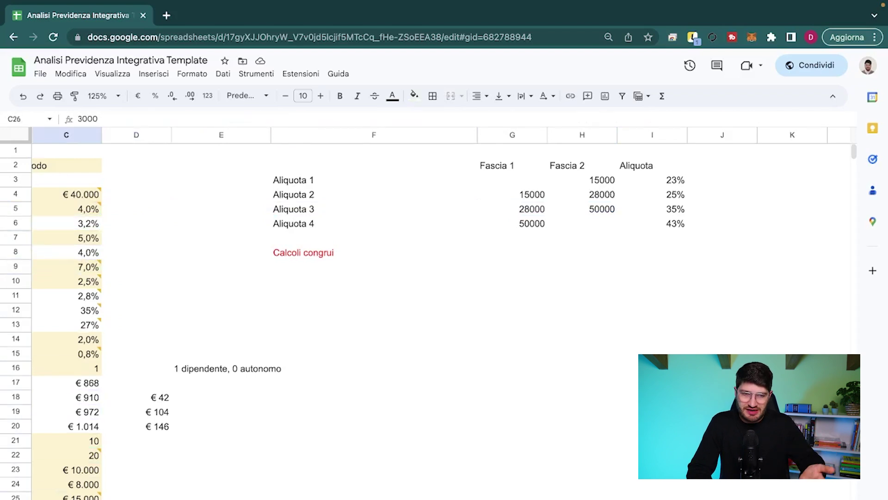
{"action": "key", "text": "Down"}
{"action": "key", "text": "Down"}
{"action": "key", "text": "Down"}
{"action": "key", "text": "Down"}
{"action": "key", "text": "Down"}
{"action": "key", "text": "Down"}
{"action": "key", "text": "Left"}
{"action": "key", "text": "Left"}
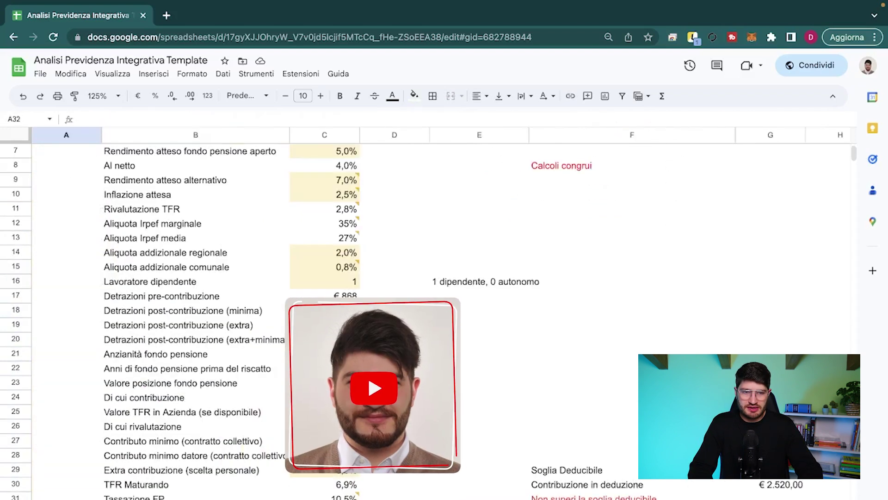
{"action": "key", "text": "Right"}
{"action": "key", "text": "Right"}
{"action": "key", "text": "Up"}
{"action": "key", "text": "Up"}
{"action": "key", "text": "Up"}
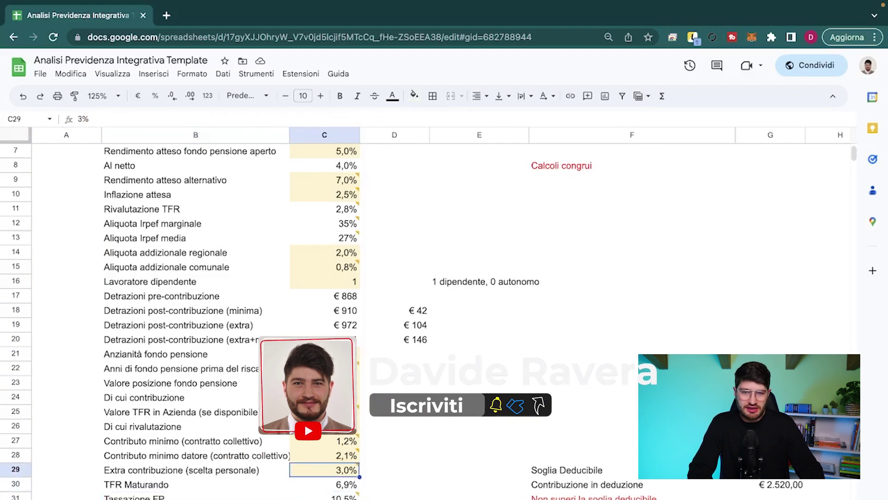
- Examine the Soglia Deducibile check in F29:F31 and the formula behind Contribuzione in deduzione in G30
{"action": "key", "text": "Right"}
{"action": "key", "text": "Right"}
{"action": "key", "text": "Right"}
{"action": "key", "text": "Down"}
{"action": "key", "text": "Down"}
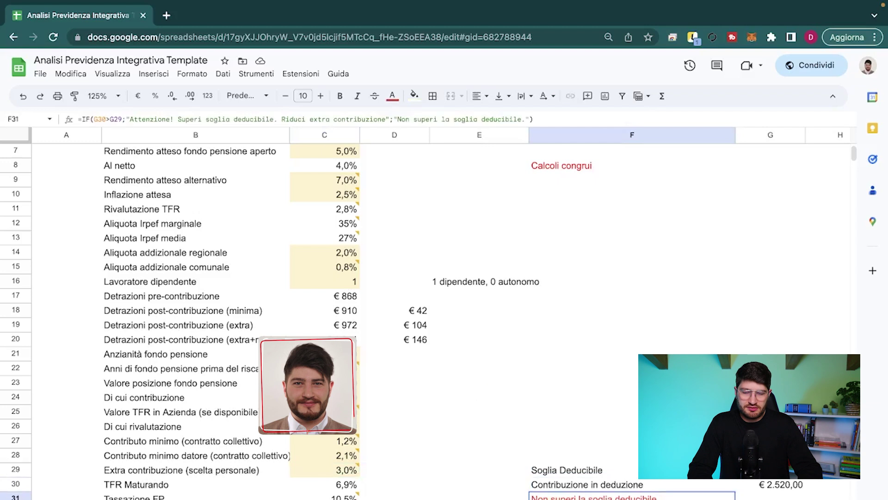
{"action": "key", "text": "Up"}
{"action": "key", "text": "Up"}
{"action": "key", "text": "Down"}
{"action": "key", "text": "Right"}
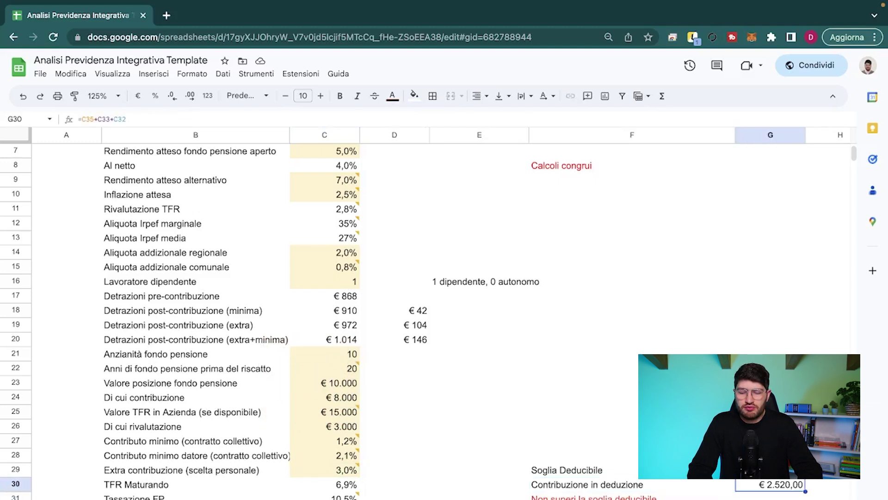
- Try Extra contribuzione (scelta personale) at 15% and check Contribuzione in deduzione against the deductible threshold
{"action": "key", "text": "Left"}
{"action": "key", "text": "Left"}
{"action": "key", "text": "Left"}
{"action": "key", "text": "Left"}
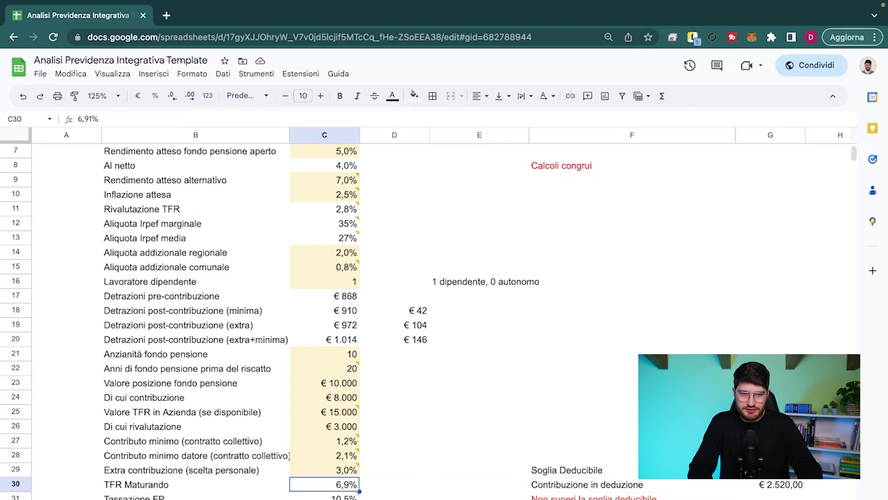
{"action": "key", "text": "Up"}
{"action": "type", "text": "15"}
{"action": "key", "text": "Return"}
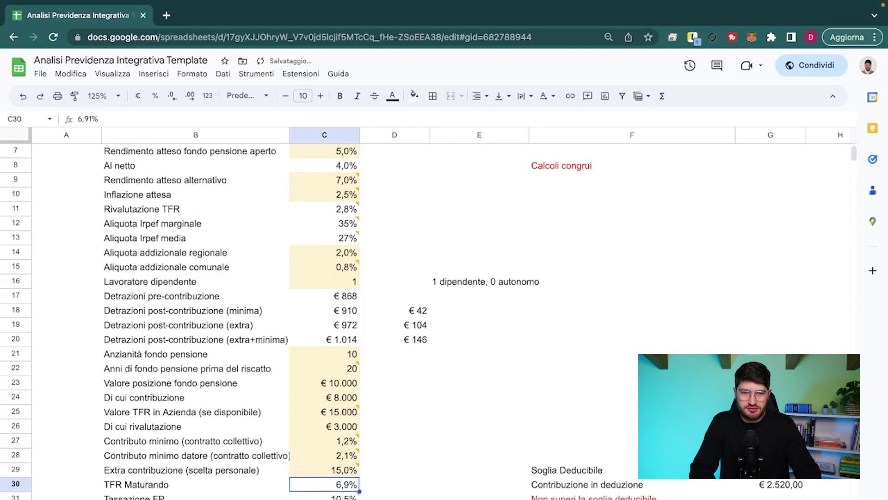
{"action": "key", "text": "Right"}
{"action": "key", "text": "Right"}
{"action": "key", "text": "Right"}
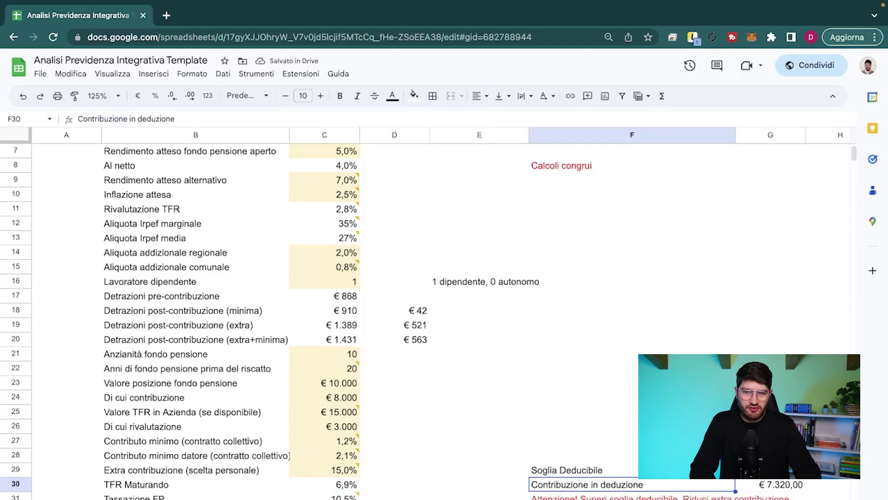
- Set Extra contribuzione (scelta personale) to 8% and check Contribuzione in deduzione against the deductible threshold
{"action": "key", "text": "Left"}
{"action": "key", "text": "Left"}
{"action": "key", "text": "Left"}
{"action": "key", "text": "Up"}
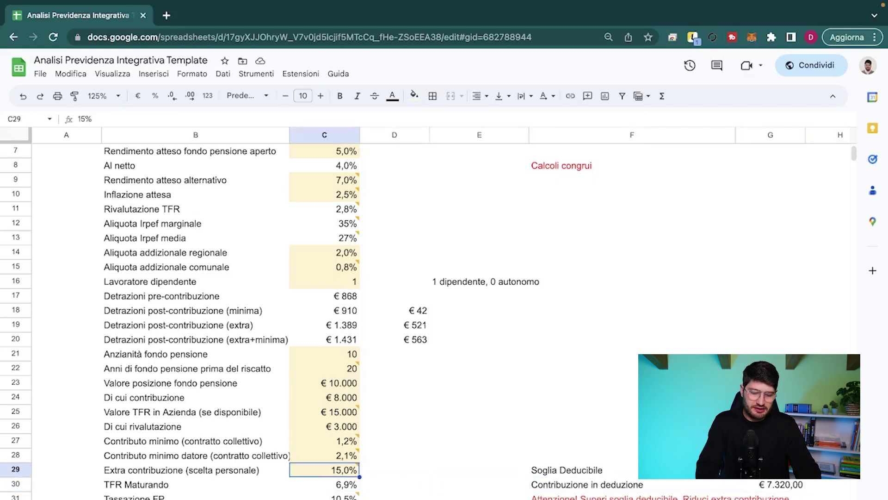
{"action": "type", "text": "8"}
{"action": "key", "text": "Return"}
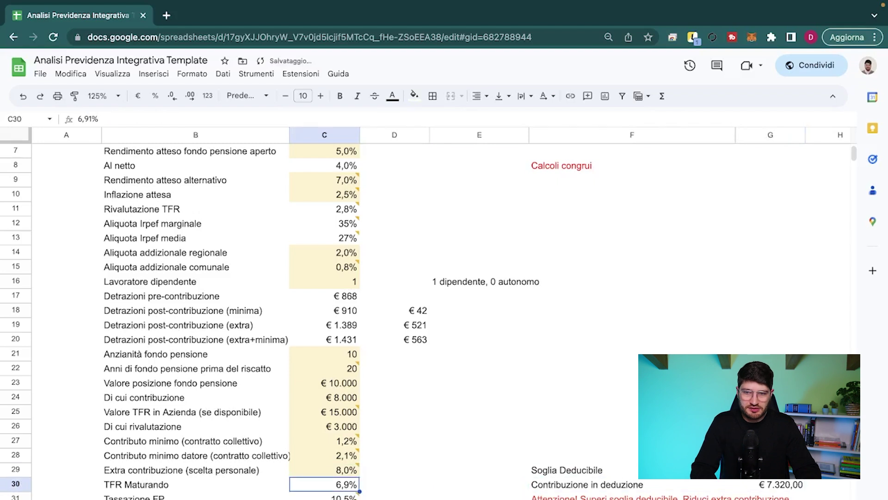
{"action": "key", "text": "Right"}
{"action": "key", "text": "Right"}
{"action": "key", "text": "Right"}
{"action": "key", "text": "Right"}
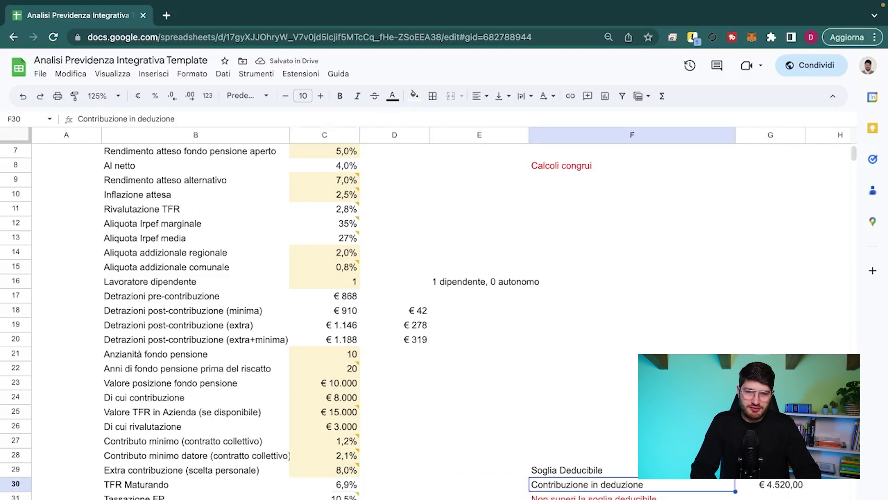
- Go back up to the deductions and examine the Detrazioni post-contribuzione (extra) formula in C19
{"action": "key", "text": "Left"}
{"action": "key", "text": "Left"}
{"action": "key", "text": "Left"}
{"action": "key", "text": "Left"}
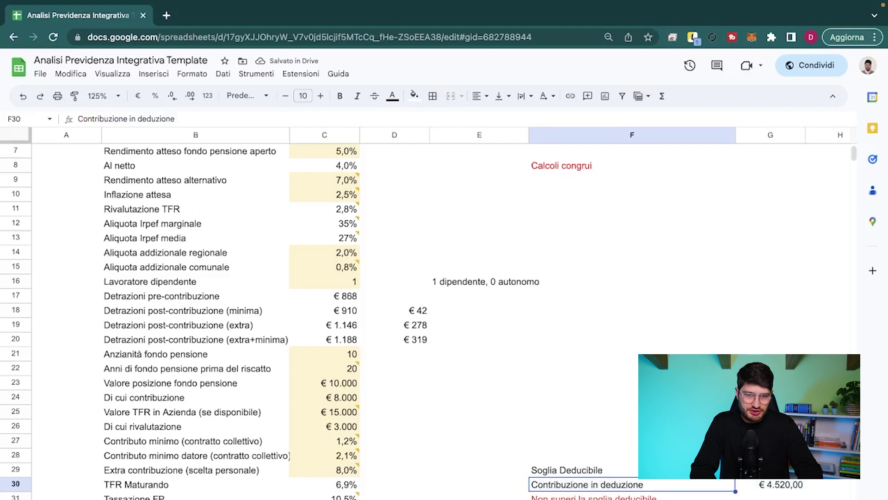
{"action": "key", "text": "Up"}
{"action": "key", "text": "Up"}
{"action": "key", "text": "Up"}
{"action": "key", "text": "Up"}
{"action": "key", "text": "Up"}
{"action": "key", "text": "Up"}
{"action": "key", "text": "Up"}
{"action": "key", "text": "Up"}
{"action": "key", "text": "Up"}
{"action": "key", "text": "Up"}
{"action": "key", "text": "Up"}
{"action": "key", "text": "Up"}
{"action": "key", "text": "Up"}
{"action": "key", "text": "Up"}
{"action": "key", "text": "Up"}
{"action": "key", "text": "Up"}
{"action": "key", "text": "Up"}
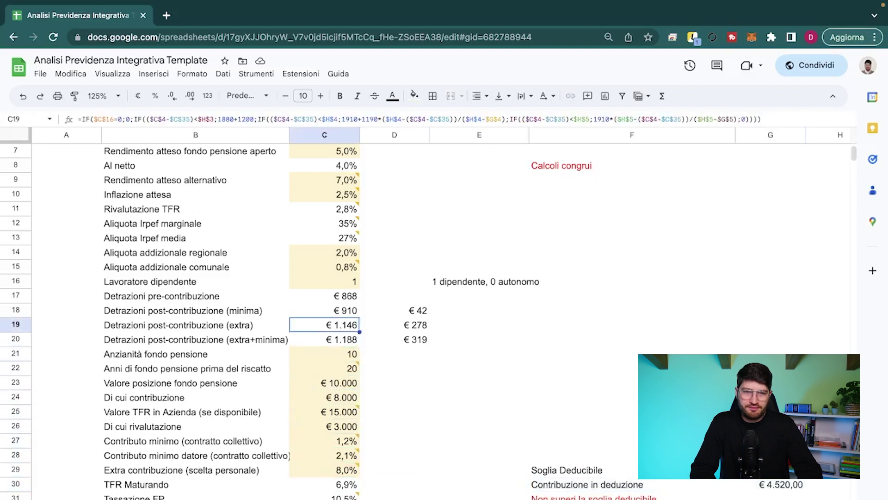
- Go up to the RAL and Aliquota brackets and examine the formula of the bracket check in F8
{"action": "key", "text": "Up"}
{"action": "key", "text": "Up"}
{"action": "key", "text": "Up"}
{"action": "key", "text": "Up"}
{"action": "key", "text": "Up"}
{"action": "key", "text": "Up"}
{"action": "key", "text": "Up"}
{"action": "key", "text": "Up"}
{"action": "key", "text": "Up"}
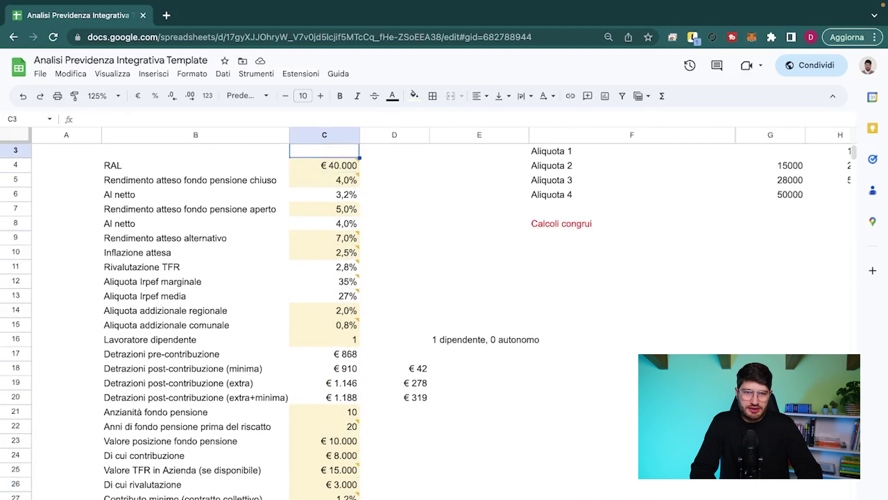
{"action": "key", "text": "Down"}
{"action": "key", "text": "Down"}
{"action": "key", "text": "Down"}
{"action": "key", "text": "Down"}
{"action": "key", "text": "Right"}
{"action": "key", "text": "Right"}
{"action": "key", "text": "Right"}
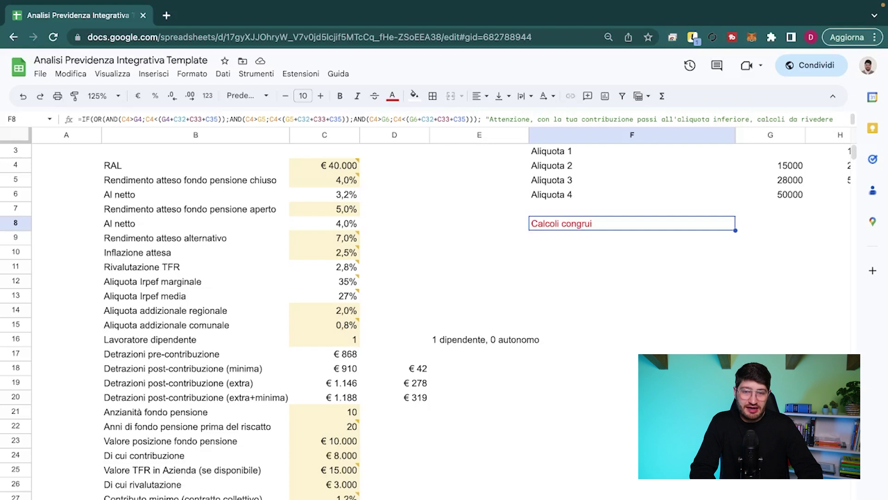
{"action": "key", "text": "Right"}
{"action": "key", "text": "Right"}
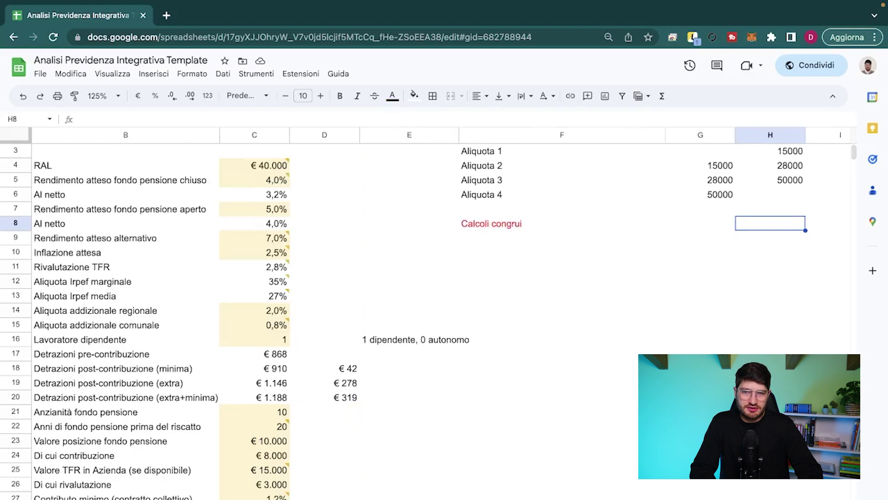
- Try a RAL of 30.000 in C4 to test the bracket check in F8
{"action": "key", "text": "Up"}
{"action": "key", "text": "Up"}
{"action": "key", "text": "Up"}
{"action": "key", "text": "Left"}
{"action": "key", "text": "Left"}
{"action": "key", "text": "Left"}
{"action": "key", "text": "Left"}
{"action": "key", "text": "Left"}
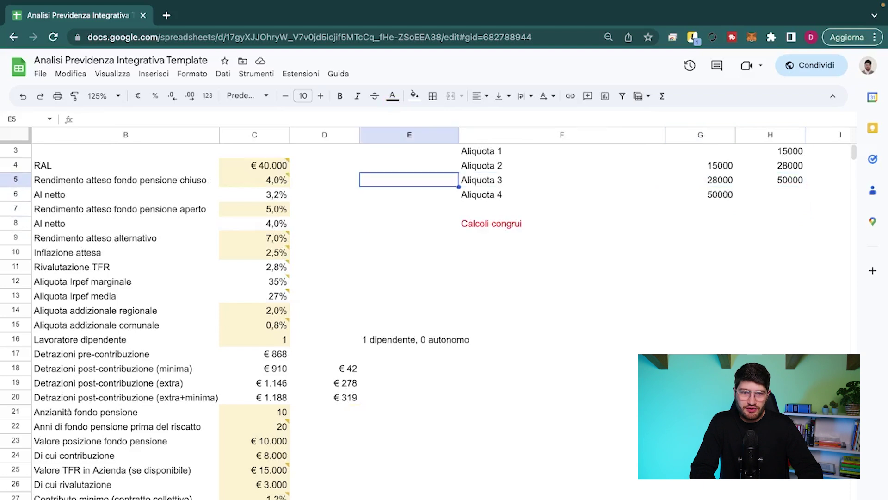
{"action": "key", "text": "Up"}
{"action": "type", "text": "3000"}
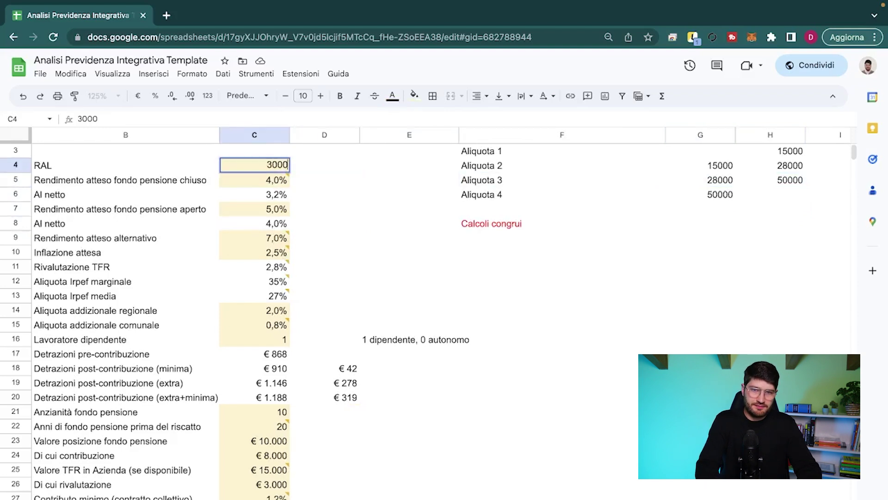
{"action": "key", "text": "Return"}
{"action": "key", "text": "Up"}
{"action": "type", "text": "30000"}
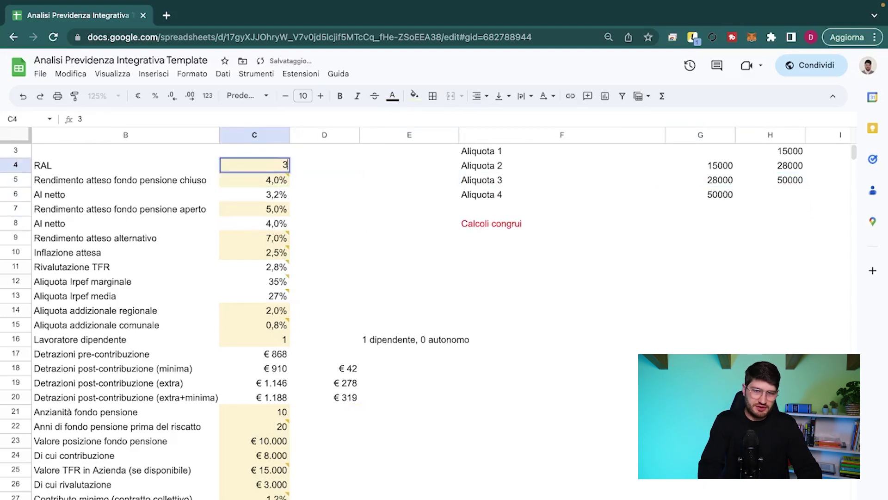
{"action": "key", "text": "Return"}
- Review the recalculated tax rates, deductions and contribution inputs down to Tassazione FP in C31
{"action": "key", "text": "Down"}
{"action": "key", "text": "Down"}
{"action": "key", "text": "Down"}
{"action": "key", "text": "Down"}
{"action": "key", "text": "Down"}
{"action": "key", "text": "Down"}
{"action": "key", "text": "Down"}
{"action": "key", "text": "Down"}
{"action": "key", "text": "Down"}
{"action": "key", "text": "Down"}
{"action": "key", "text": "Down"}
{"action": "key", "text": "Down"}
{"action": "key", "text": "Down"}
{"action": "key", "text": "Down"}
{"action": "key", "text": "Down"}
{"action": "key", "text": "Down"}
{"action": "key", "text": "Down"}
{"action": "key", "text": "Down"}
{"action": "key", "text": "Down"}
{"action": "key", "text": "Down"}
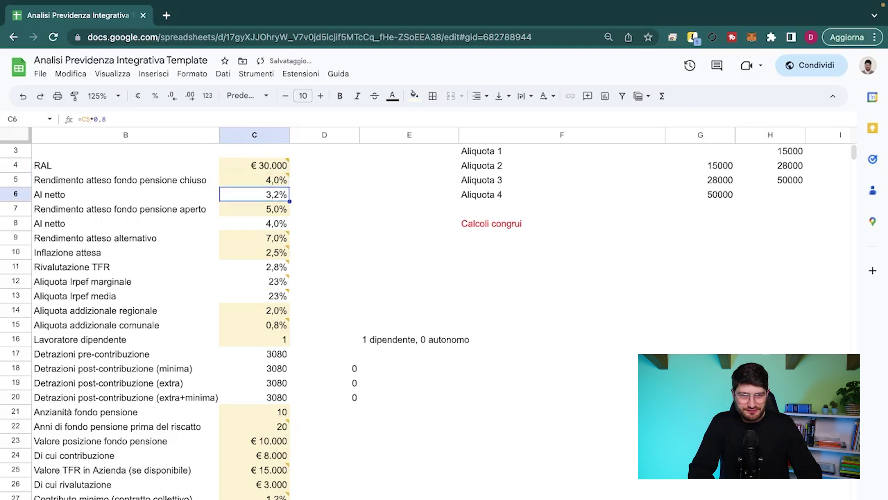
{"action": "key", "text": "Down"}
{"action": "key", "text": "Down"}
{"action": "key", "text": "Down"}
{"action": "key", "text": "Down"}
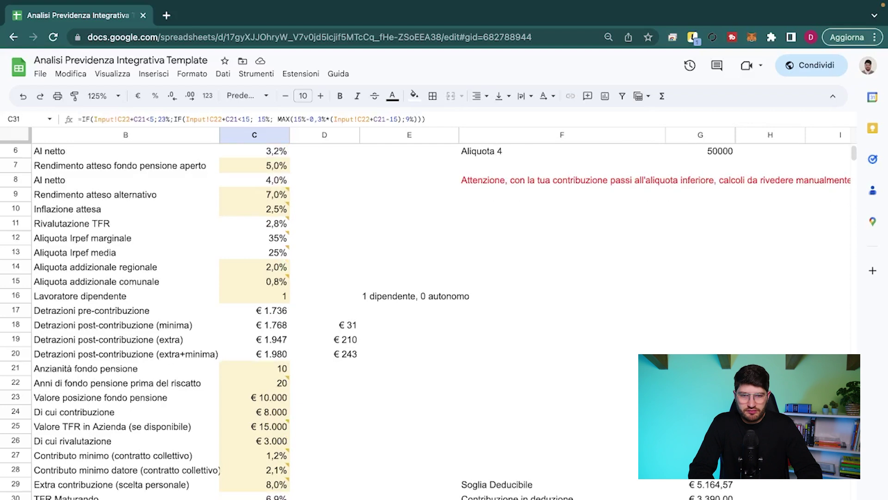
- Check Contribuzione in deduzione in G30 and return to the Aliquota brackets and the F8 check
{"action": "key", "text": "Right"}
{"action": "key", "text": "Right"}
{"action": "key", "text": "Up"}
{"action": "key", "text": "Right"}
{"action": "key", "text": "Up"}
{"action": "key", "text": "Up"}
{"action": "key", "text": "Up"}
{"action": "key", "text": "Up"}
{"action": "key", "text": "Up"}
{"action": "key", "text": "Up"}
{"action": "key", "text": "Up"}
{"action": "key", "text": "Up"}
{"action": "key", "text": "Up"}
{"action": "key", "text": "Up"}
{"action": "key", "text": "Up"}
{"action": "key", "text": "Up"}
{"action": "key", "text": "Up"}
{"action": "key", "text": "Up"}
{"action": "key", "text": "Up"}
{"action": "key", "text": "Up"}
{"action": "key", "text": "Up"}
{"action": "key", "text": "Up"}
{"action": "key", "text": "Up"}
{"action": "key", "text": "Up"}
{"action": "key", "text": "Up"}
{"action": "key", "text": "Up"}
{"action": "key", "text": "Up"}
{"action": "key", "text": "Up"}
{"action": "key", "text": "Up"}
{"action": "key", "text": "Up"}
{"action": "key", "text": "Up"}
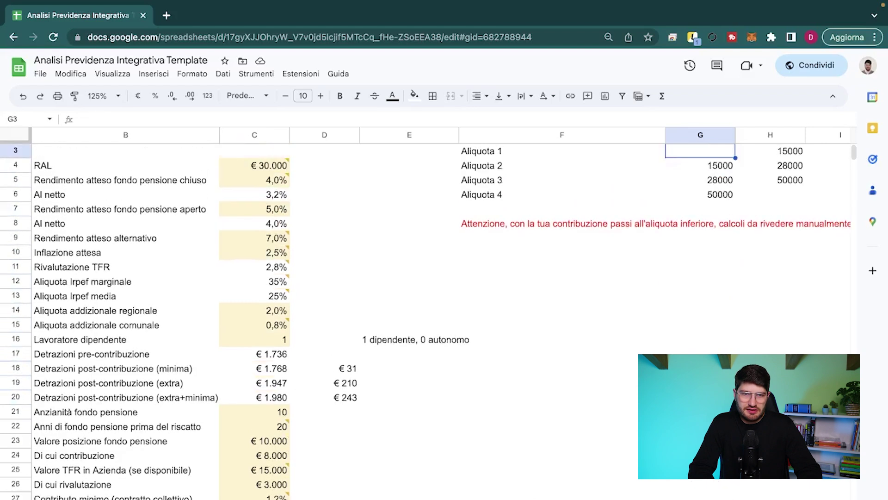
- Compare the RAL in C4 with the Aliquota 3 and Aliquota 2 bracket limits in G4:H5
{"action": "key", "text": "Left"}
{"action": "key", "text": "Left"}
{"action": "key", "text": "Left"}
{"action": "key", "text": "Left"}
{"action": "key", "text": "Down"}
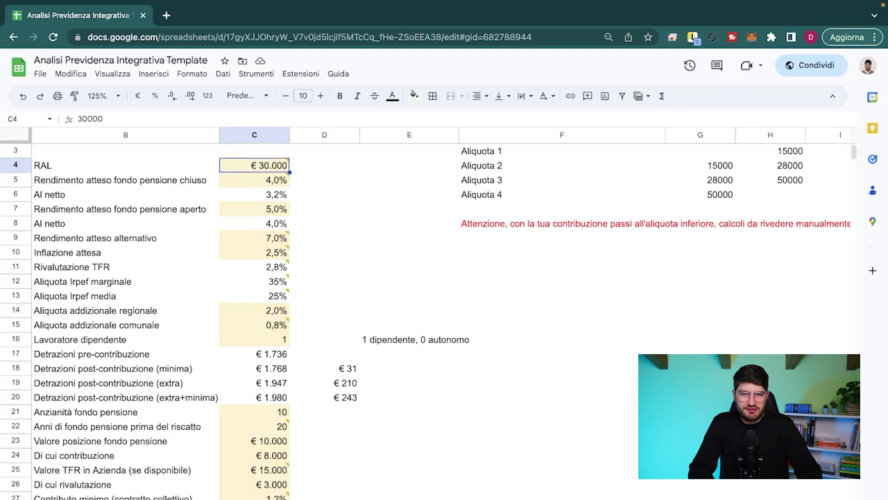
{"action": "key", "text": "Right"}
{"action": "key", "text": "Right"}
{"action": "key", "text": "Right"}
{"action": "key", "text": "Right"}
{"action": "key", "text": "Right"}
{"action": "key", "text": "Down"}
{"action": "key", "text": "Left"}
{"action": "key", "text": "Left"}
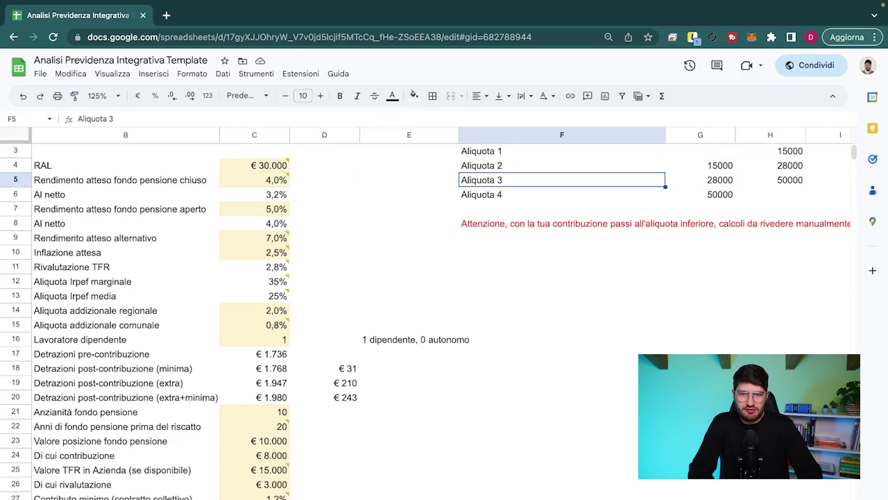
{"action": "key", "text": "shift+Right"}
{"action": "key", "text": "shift+Right"}
{"action": "key", "text": "Up"}
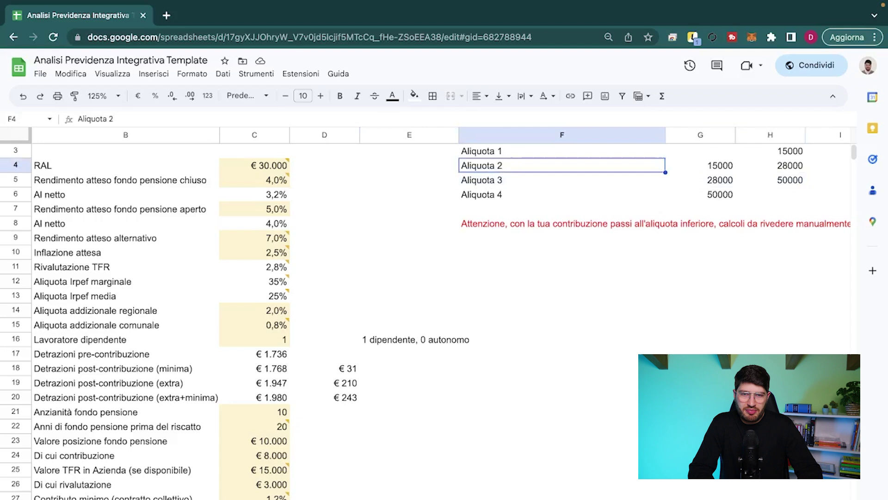
{"action": "key", "text": "Right"}
{"action": "key", "text": "Right"}
{"action": "key", "text": "shift+Left"}
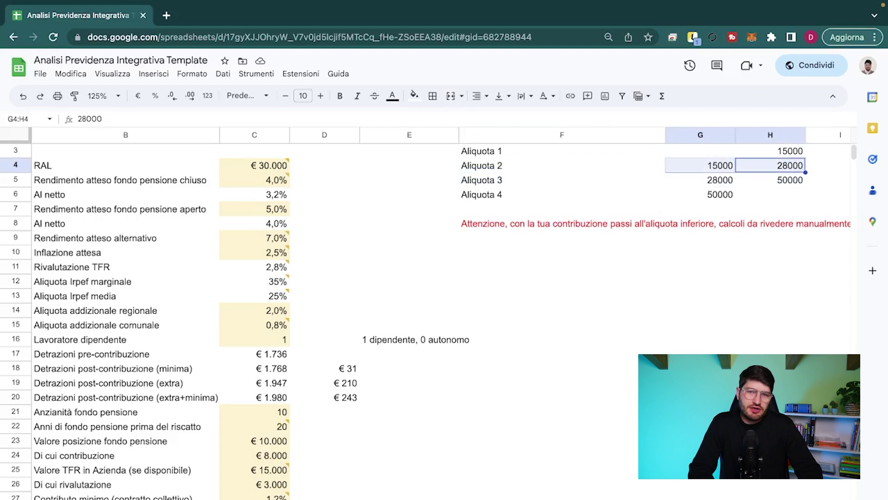
- Read the bracket check message in row 8, beneath the Aliquota table
{"action": "key", "text": "Down"}
{"action": "key", "text": "Down"}
{"action": "key", "text": "Down"}
{"action": "key", "text": "Down"}
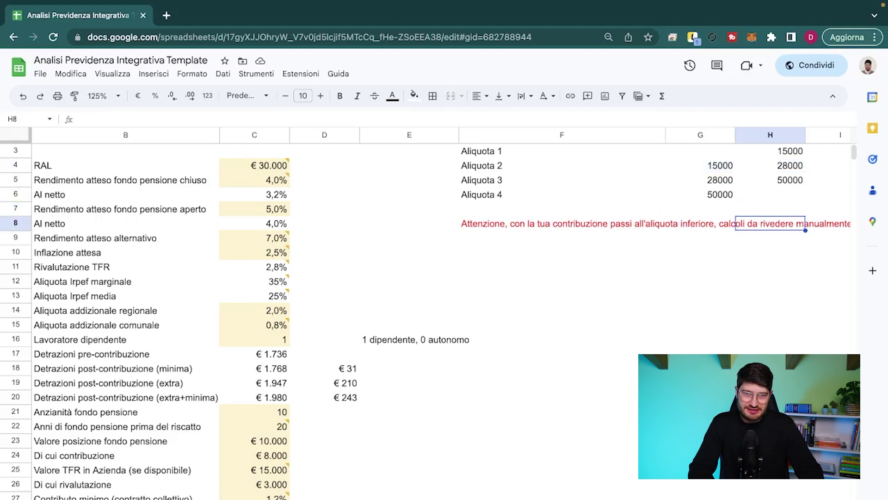
{"action": "key", "text": "Left"}
{"action": "key", "text": "Left"}
{"action": "key", "text": "Left"}
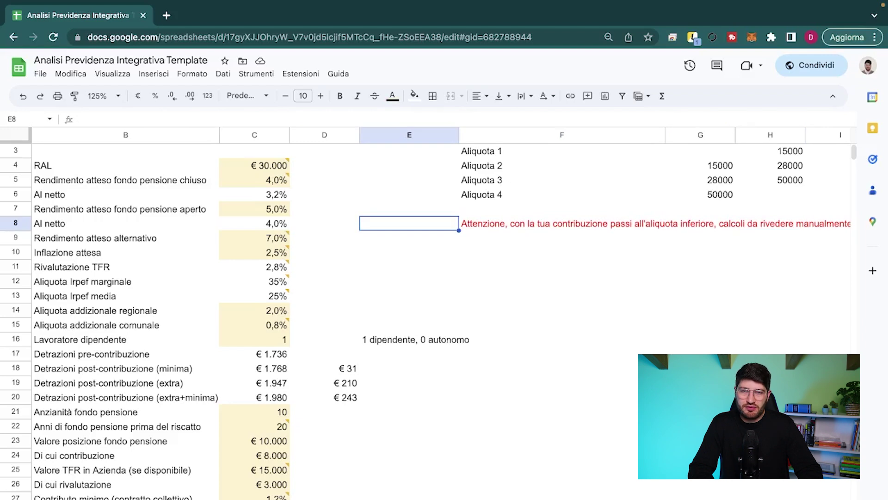
- Set the RAL in C4 to 28.000, the lower limit of Aliquota 3
{"action": "key", "text": "Right"}
{"action": "key", "text": "Right"}
{"action": "key", "text": "Up"}
{"action": "key", "text": "Up"}
{"action": "key", "text": "Up"}
{"action": "key", "text": "Left"}
{"action": "key", "text": "Left"}
{"action": "key", "text": "Left"}
{"action": "key", "text": "Left"}
{"action": "key", "text": "Up"}
{"action": "type", "text": "28.000"}
{"action": "key", "text": "Return"}
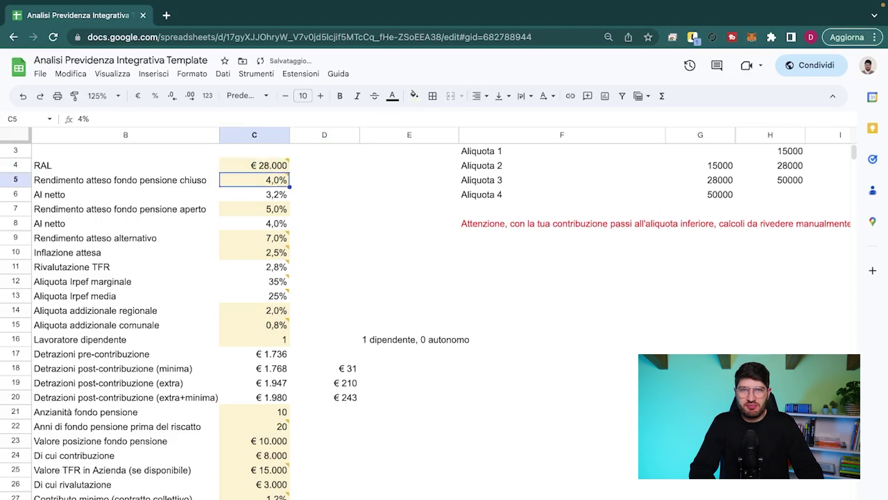
- Check the Aliquota 3 limits in G5:H5 against the RAL and the F8 bracket check
{"action": "key", "text": "Right"}
{"action": "key", "text": "Right"}
{"action": "key", "text": "Right"}
{"action": "key", "text": "Right"}
{"action": "key", "text": "Right"}
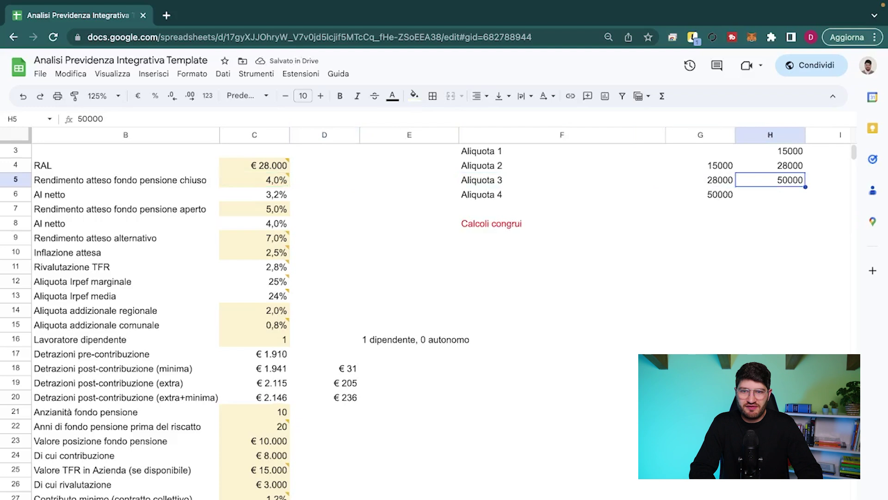
{"action": "key", "text": "Left"}
{"action": "key", "text": "shift+Left"}
{"action": "key", "text": "shift+Right"}
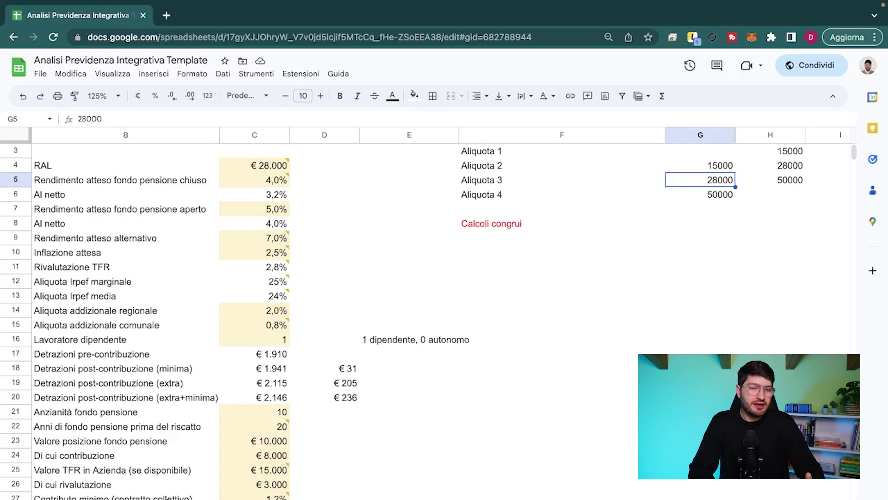
- Go through the row labels in column B from Rendimento atteso fondo pensione chiuso down to Tassazione FP
{"action": "key", "text": "Left"}
{"action": "key", "text": "Left"}
{"action": "key", "text": "Left"}
{"action": "key", "text": "Left"}
{"action": "key", "text": "Left"}
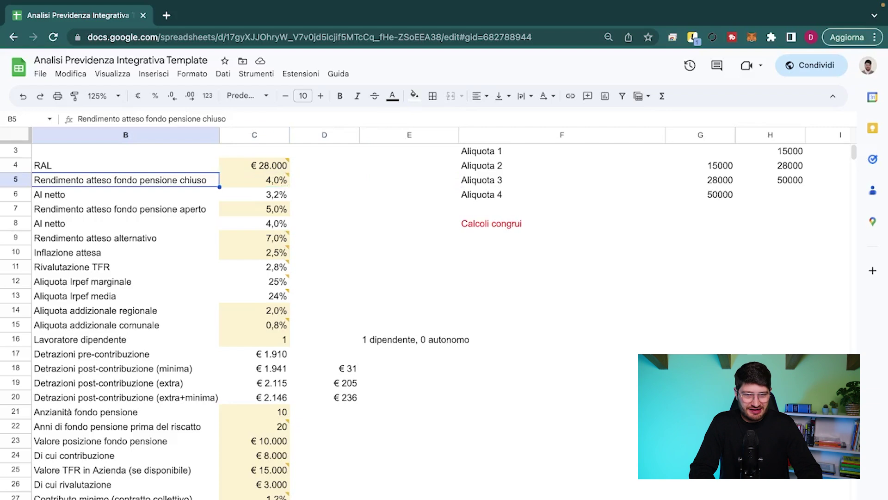
{"action": "key", "text": "Down"}
{"action": "key", "text": "Down"}
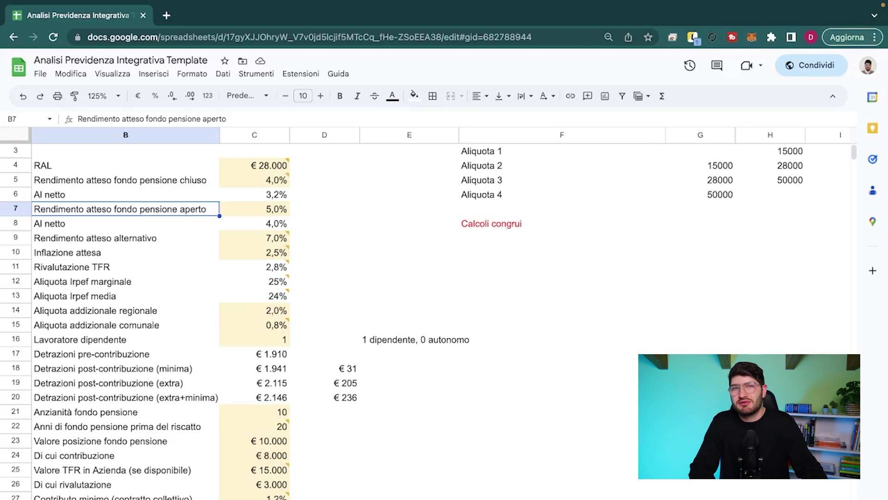
{"action": "key", "text": "Down"}
{"action": "key", "text": "Down"}
{"action": "key", "text": "Down"}
{"action": "key", "text": "Down"}
{"action": "key", "text": "Down"}
{"action": "key", "text": "Down"}
{"action": "key", "text": "Down"}
{"action": "key", "text": "Down"}
{"action": "key", "text": "Down"}
{"action": "key", "text": "Down"}
{"action": "key", "text": "Down"}
{"action": "key", "text": "Down"}
{"action": "key", "text": "Down"}
{"action": "key", "text": "Down"}
{"action": "key", "text": "Down"}
{"action": "key", "text": "Down"}
{"action": "key", "text": "Down"}
{"action": "key", "text": "Down"}
{"action": "key", "text": "Down"}
{"action": "key", "text": "Down"}
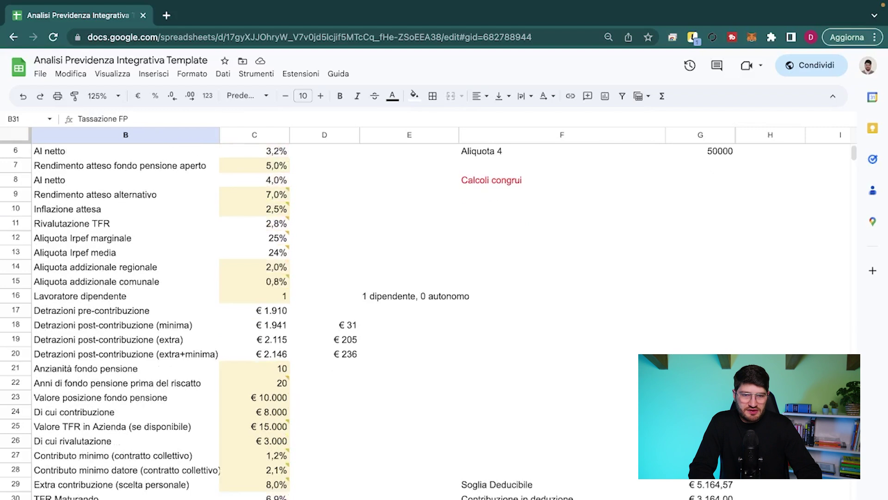
- Read the formulas for Tassazione FP and the numeric worker and employer contributions in C31:C33
{"action": "key", "text": "Down"}
{"action": "key", "text": "Down"}
{"action": "key", "text": "Up"}
{"action": "key", "text": "Down"}
{"action": "key", "text": "Up"}
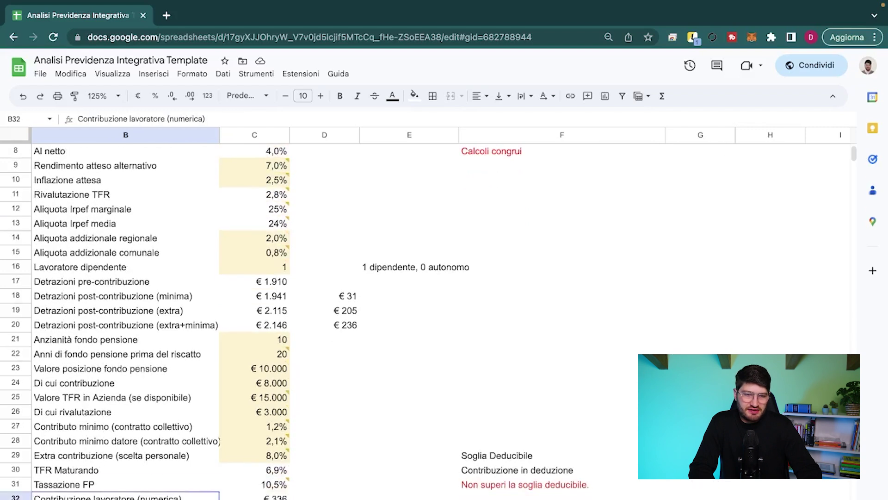
{"action": "key", "text": "Up"}
{"action": "key", "text": "Up"}
{"action": "key", "text": "Right"}
{"action": "key", "text": "Down"}
{"action": "key", "text": "Down"}
{"action": "key", "text": "Up"}
{"action": "key", "text": "Down"}
{"action": "key", "text": "Down"}
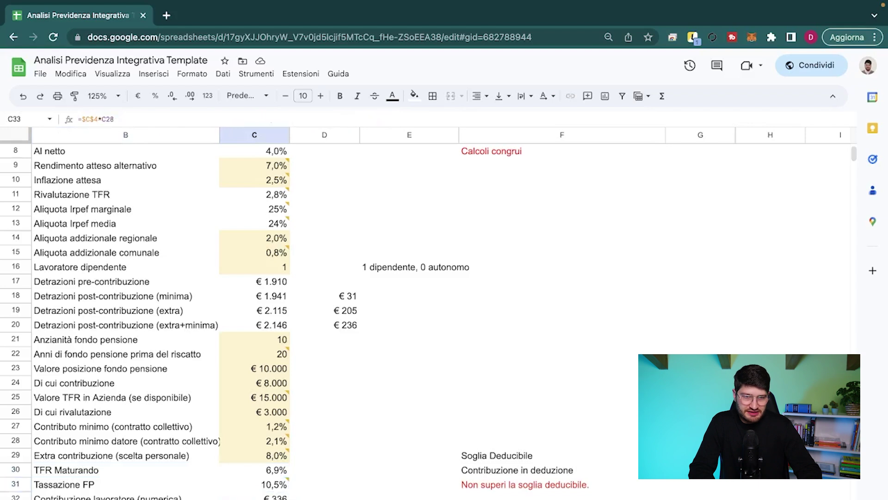
{"action": "key", "text": "Down"}
{"action": "key", "text": "Up"}
{"action": "key", "text": "Up"}
{"action": "key", "text": "Up"}
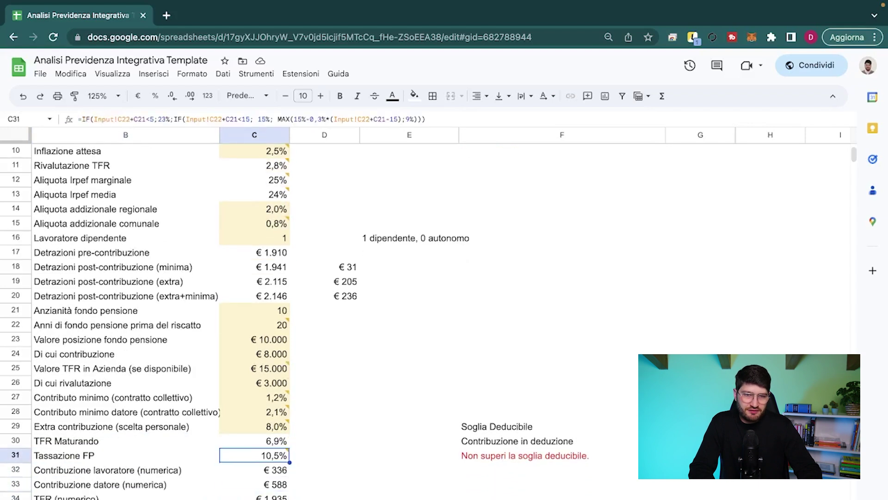
- Select the two year inputs behind the fund taxation, Anzianità fondo pensione and Anni di fondo pensione prima del riscatto, in C21:C22
{"action": "key", "text": "Up"}
{"action": "key", "text": "Up"}
{"action": "key", "text": "Up"}
{"action": "key", "text": "Up"}
{"action": "key", "text": "Up"}
{"action": "key", "text": "Up"}
{"action": "key", "text": "Up"}
{"action": "key", "text": "Up"}
{"action": "key", "text": "Up"}
{"action": "key", "text": "Up"}
{"action": "key", "text": "Up"}
{"action": "key", "text": "Down"}
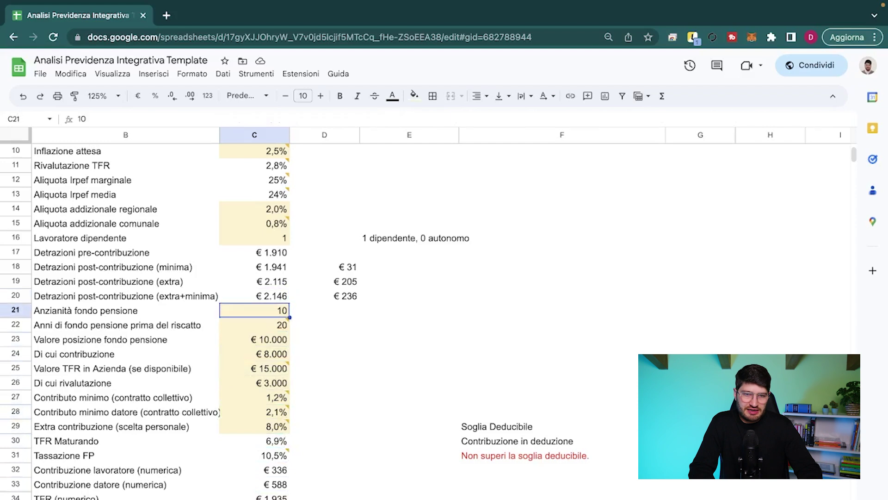
{"action": "key", "text": "shift+Down"}
- Go through column C from Anzianità fondo pensione down past the numeric contributions and back up to C21
{"action": "key", "text": "Down"}
{"action": "key", "text": "Down"}
{"action": "key", "text": "Down"}
{"action": "key", "text": "Down"}
{"action": "key", "text": "Down"}
{"action": "key", "text": "Down"}
{"action": "key", "text": "Down"}
{"action": "key", "text": "Down"}
{"action": "key", "text": "Down"}
{"action": "key", "text": "Down"}
{"action": "key", "text": "Down"}
{"action": "key", "text": "Down"}
{"action": "key", "text": "Down"}
{"action": "key", "text": "Down"}
{"action": "key", "text": "Down"}
{"action": "key", "text": "Up"}
{"action": "key", "text": "Up"}
{"action": "key", "text": "Up"}
{"action": "key", "text": "Up"}
{"action": "key", "text": "Up"}
{"action": "key", "text": "Up"}
{"action": "key", "text": "Up"}
{"action": "key", "text": "Up"}
{"action": "key", "text": "Up"}
{"action": "key", "text": "Up"}
{"action": "key", "text": "Up"}
{"action": "key", "text": "Up"}
{"action": "key", "text": "Up"}
{"action": "key", "text": "Up"}
{"action": "key", "text": "Up"}
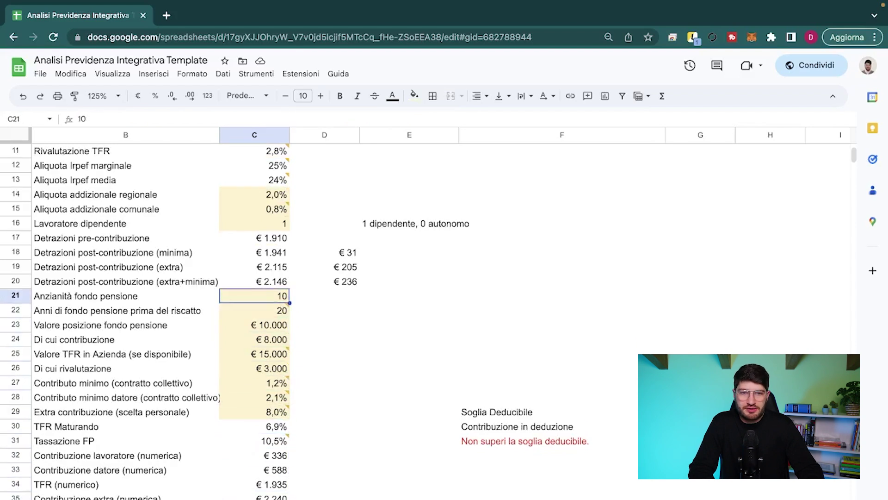
- Review the inputs from C22 down and highlight the minimum, employer and extra contribution percentages in C27:C29
{"action": "key", "text": "Down"}
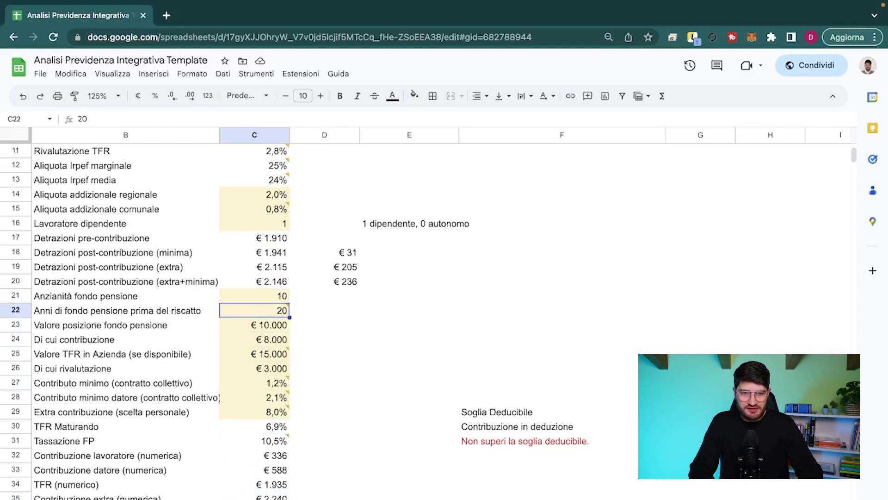
{"action": "key", "text": "Down"}
{"action": "key", "text": "Down"}
{"action": "key", "text": "Down"}
{"action": "key", "text": "Down"}
{"action": "key", "text": "Down"}
{"action": "key", "text": "Down"}
{"action": "key", "text": "Down"}
{"action": "key", "text": "Down"}
{"action": "key", "text": "Down"}
{"action": "key", "text": "Down"}
{"action": "key", "text": "Down"}
{"action": "key", "text": "Up"}
{"action": "key", "text": "Down"}
{"action": "key", "text": "Down"}
{"action": "key", "text": "Up"}
{"action": "key", "text": "Down"}
{"action": "key", "text": "Down"}
{"action": "key", "text": "Up"}
{"action": "key", "text": "Up"}
{"action": "key", "text": "Up"}
{"action": "key", "text": "Up"}
{"action": "key", "text": "Up"}
{"action": "key", "text": "Up"}
{"action": "key", "text": "Up"}
{"action": "key", "text": "Up"}
{"action": "key", "text": "shift+Down"}
{"action": "key", "text": "shift+Down"}
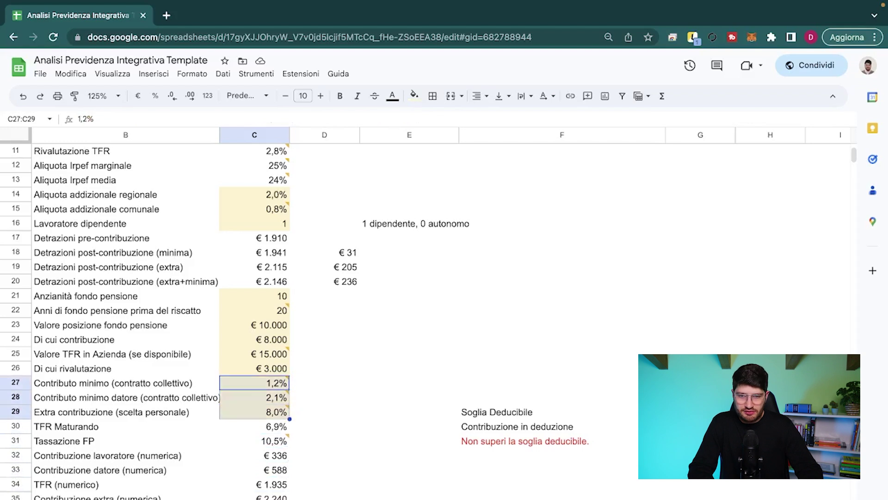
{"action": "key", "text": "Right"}
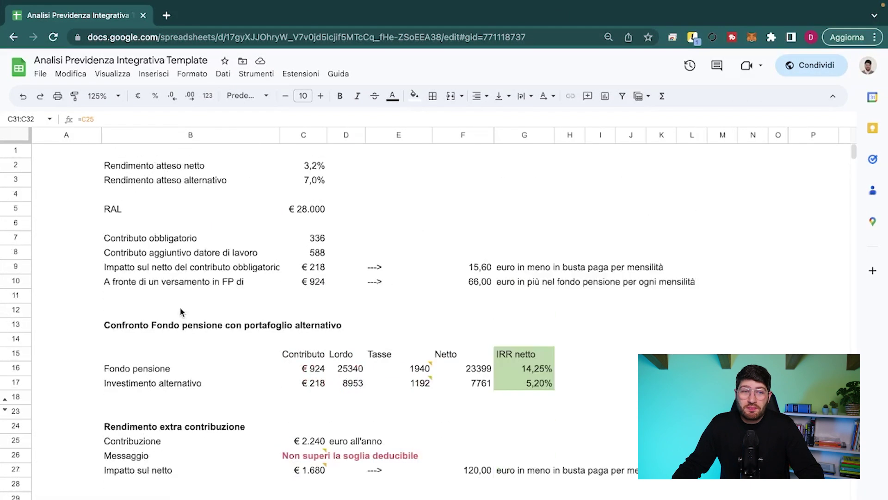
- On the results sheet, examine the Netto figures of the portfolio comparison in F15:F17 and the extra contribution comparison in F31:F33
{"action": "scroll", "coordinate": [181, 296], "scroll_direction": "down", "scroll_amount": 1}
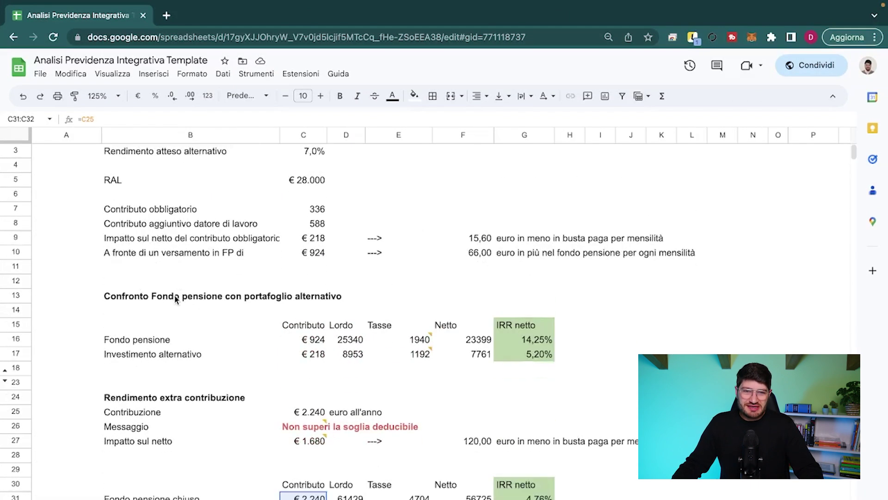
{"action": "scroll", "coordinate": [170, 296], "scroll_direction": "down", "scroll_amount": 2}
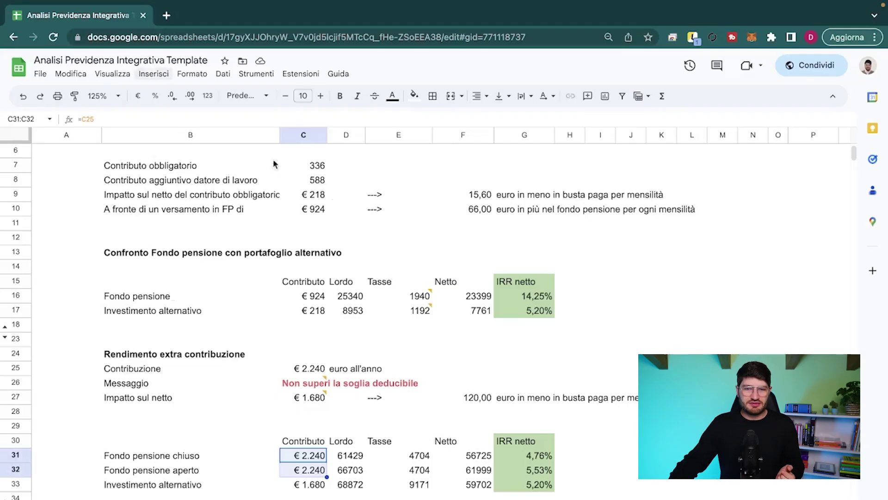
{"action": "scroll", "coordinate": [461, 383], "scroll_direction": "down", "scroll_amount": 1}
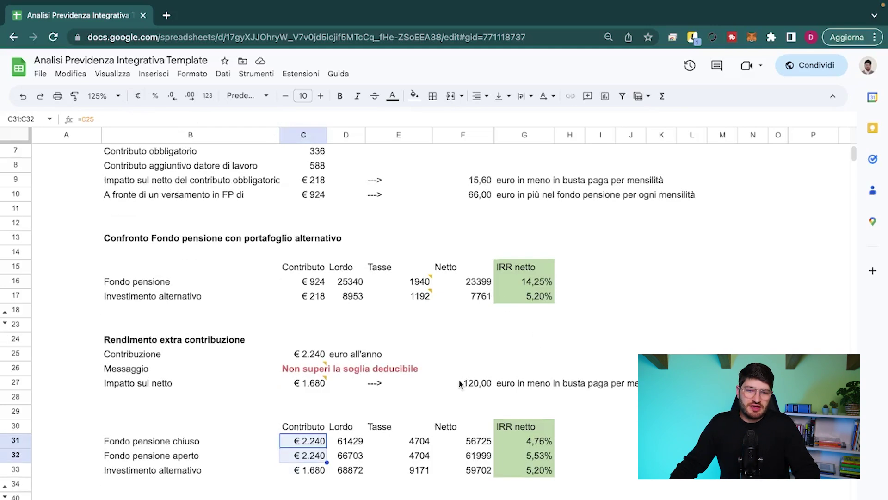
{"action": "scroll", "coordinate": [460, 383], "scroll_direction": "down", "scroll_amount": 2}
{"action": "left_click_drag", "start_coordinate": [471, 181], "coordinate": [474, 213]}
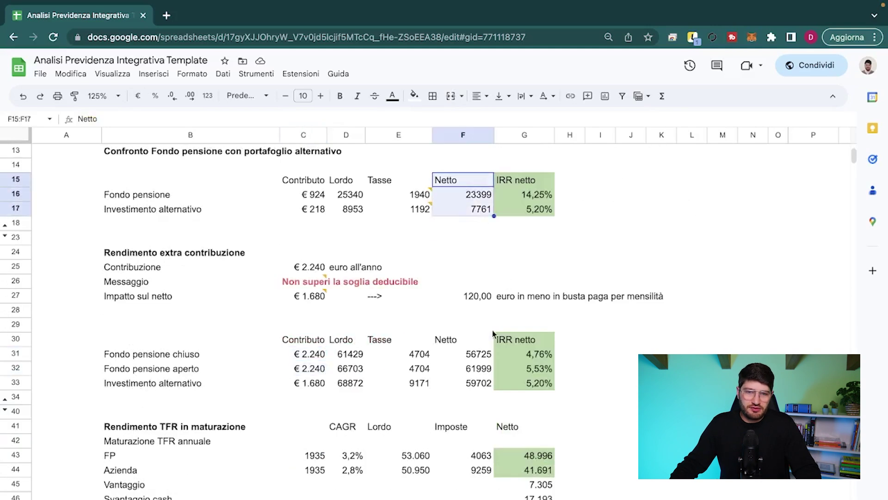
{"action": "left_click_drag", "start_coordinate": [474, 354], "coordinate": [486, 387]}
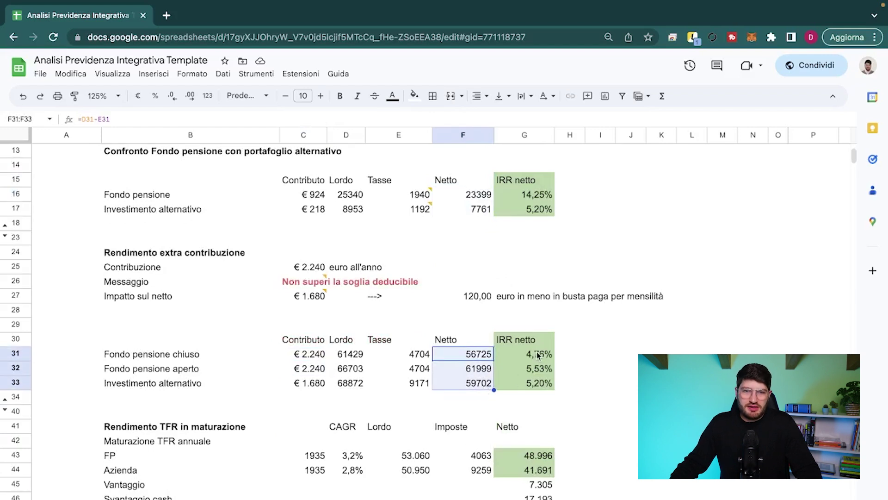
- Compare the per-paycheck impact and fund payment in F9:F10, and examine the Fondo pensione row up to its IRR netto
{"action": "scroll", "coordinate": [538, 356], "scroll_direction": "up", "scroll_amount": 4}
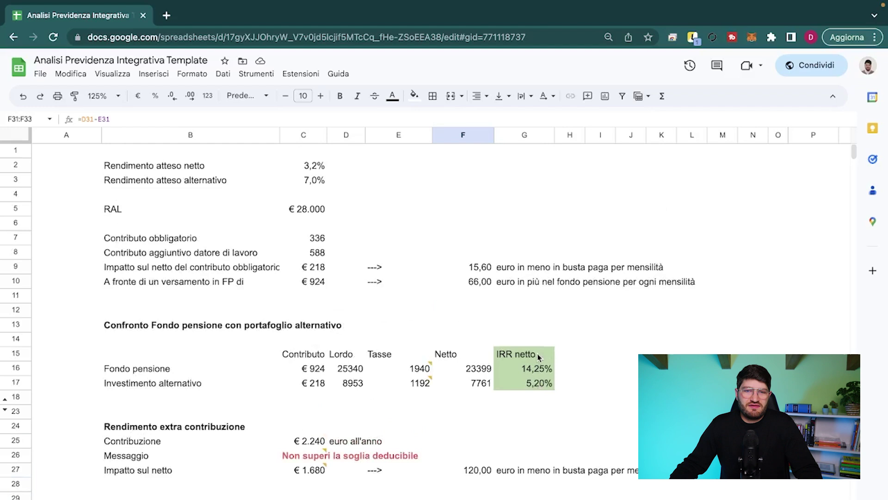
{"action": "left_click", "coordinate": [470, 284]}
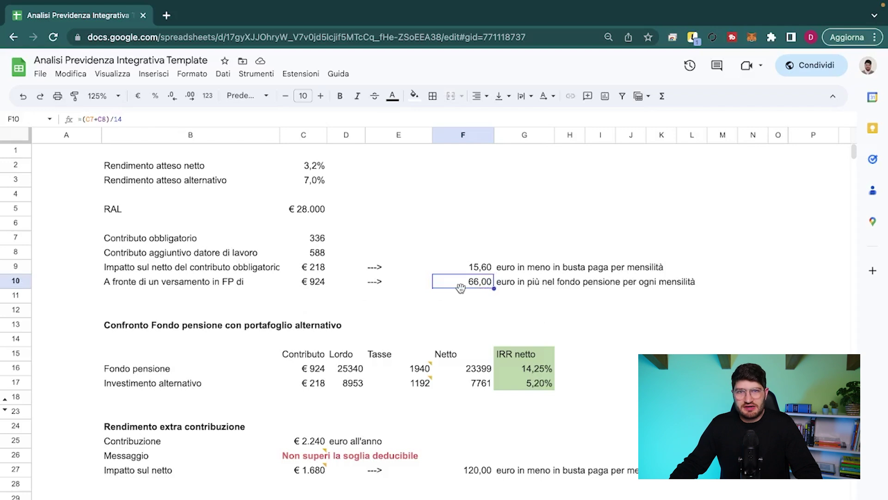
{"action": "left_click", "coordinate": [469, 270]}
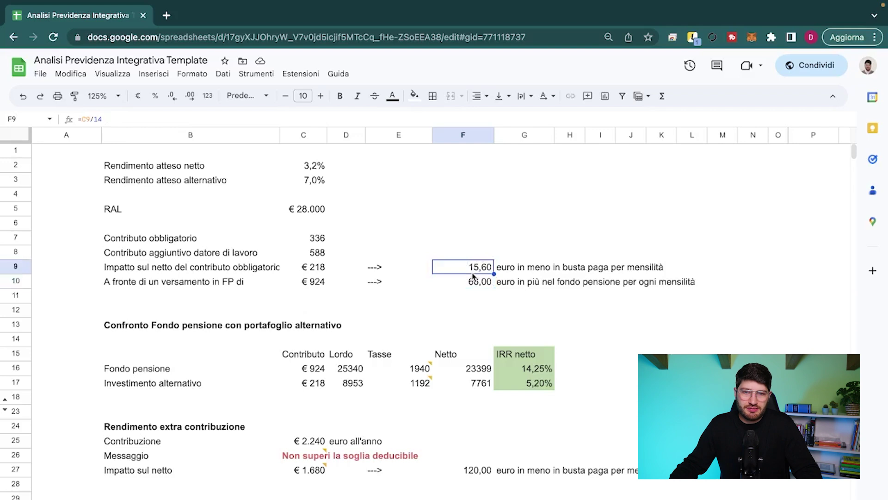
{"action": "left_click", "coordinate": [476, 285]}
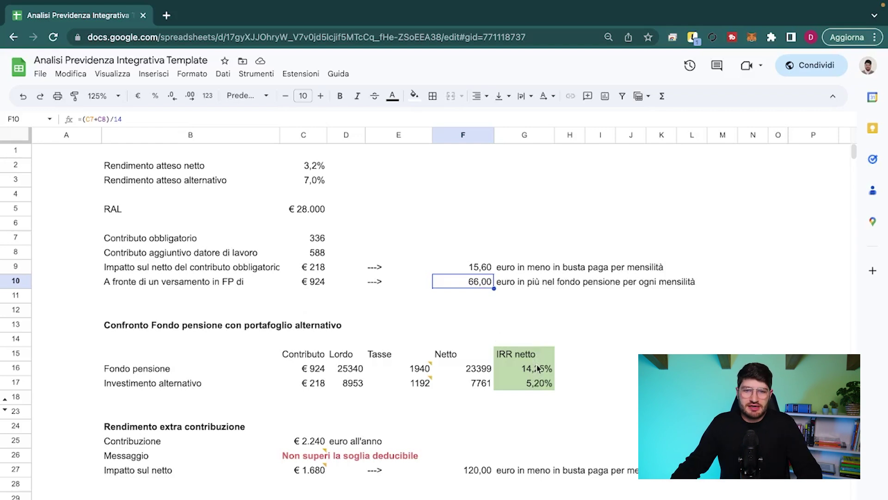
{"action": "left_click_drag", "start_coordinate": [481, 268], "coordinate": [482, 280]}
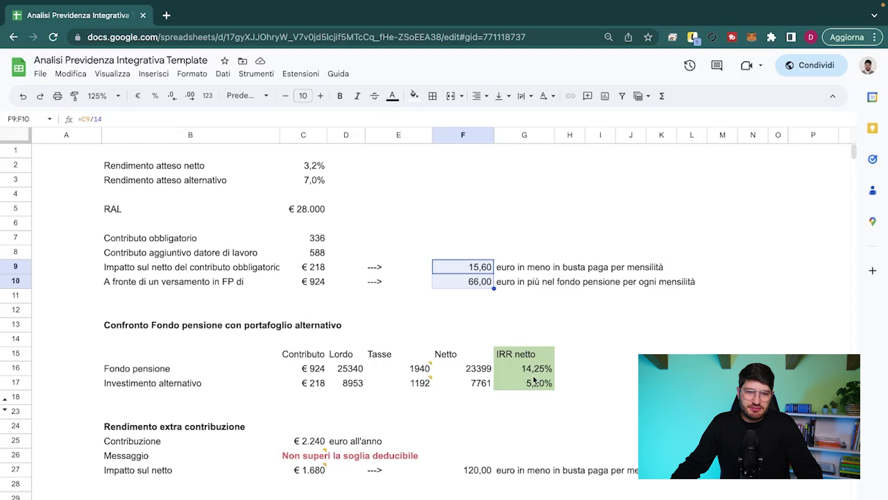
{"action": "left_click_drag", "start_coordinate": [536, 373], "coordinate": [158, 370]}
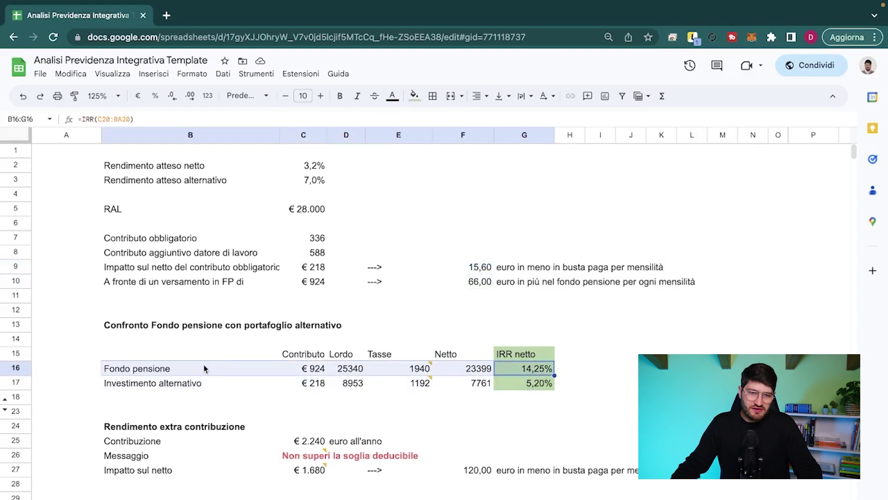
- Compare the FP and Azienda rows in the Rendimento TFR in maturazione section
{"action": "scroll", "coordinate": [204, 368], "scroll_direction": "down", "scroll_amount": 3}
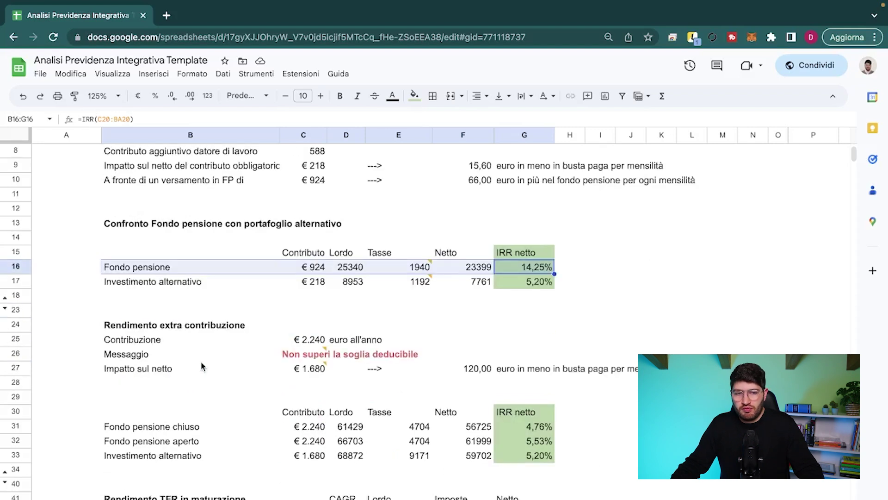
{"action": "scroll", "coordinate": [201, 366], "scroll_direction": "down", "scroll_amount": 1}
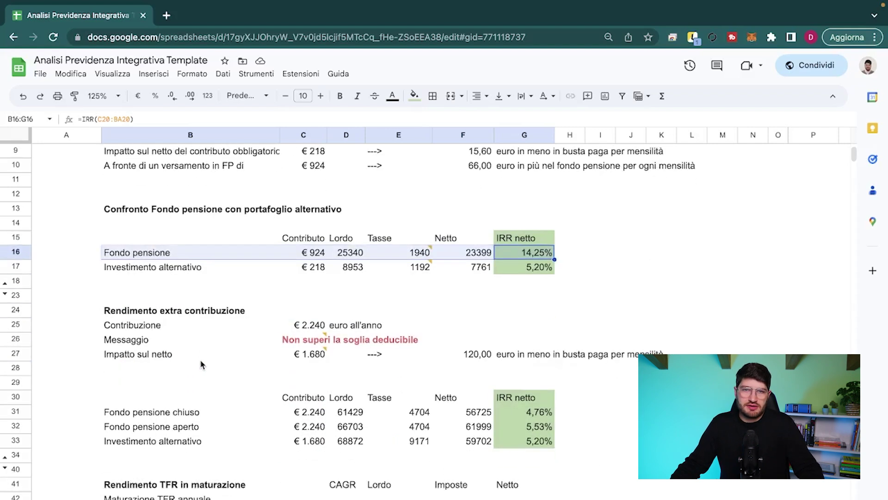
{"action": "scroll", "coordinate": [202, 366], "scroll_direction": "down", "scroll_amount": 3}
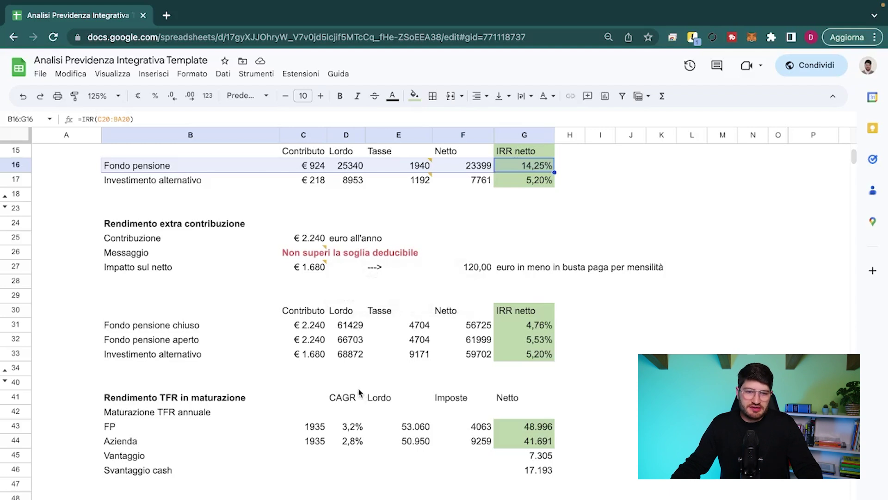
{"action": "left_click_drag", "start_coordinate": [127, 433], "coordinate": [526, 426]}
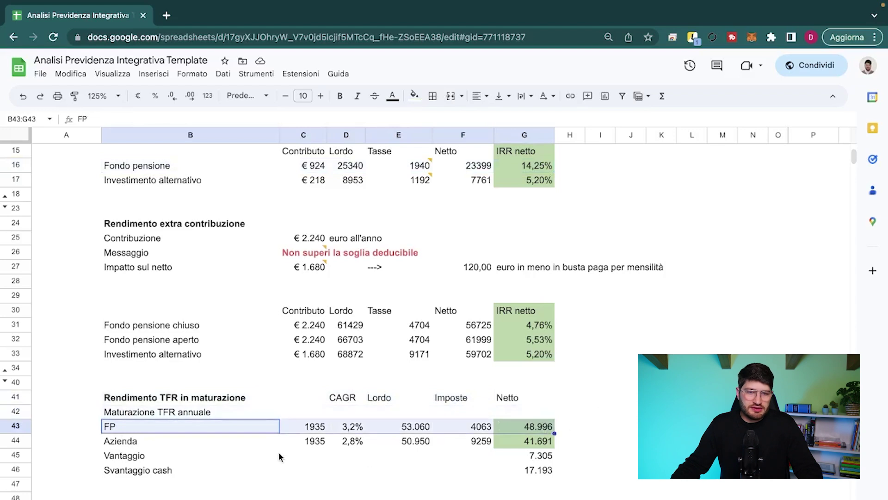
{"action": "left_click_drag", "start_coordinate": [120, 443], "coordinate": [548, 441]}
- On the input sheet, set Inflazione attesa in C10 to 6%
{"action": "key", "text": "ctrl+shift+Page_Up"}
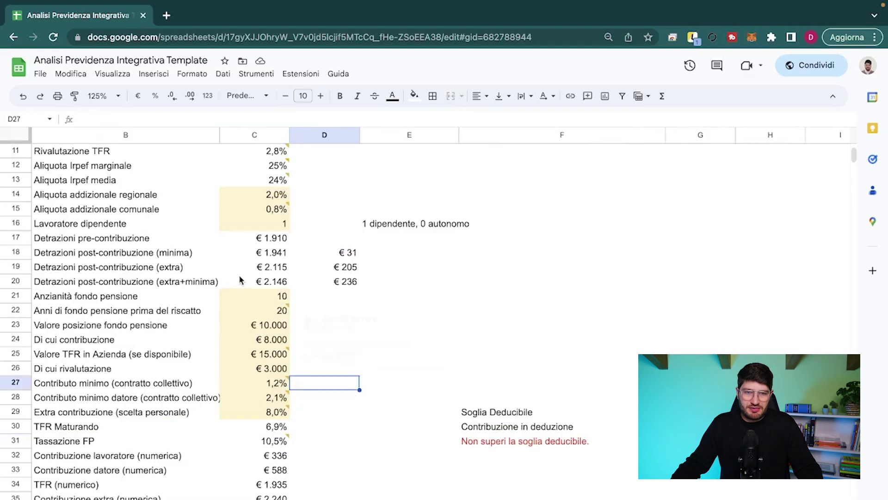
{"action": "scroll", "coordinate": [262, 267], "scroll_direction": "up", "scroll_amount": 5}
{"action": "left_click", "coordinate": [262, 267]}
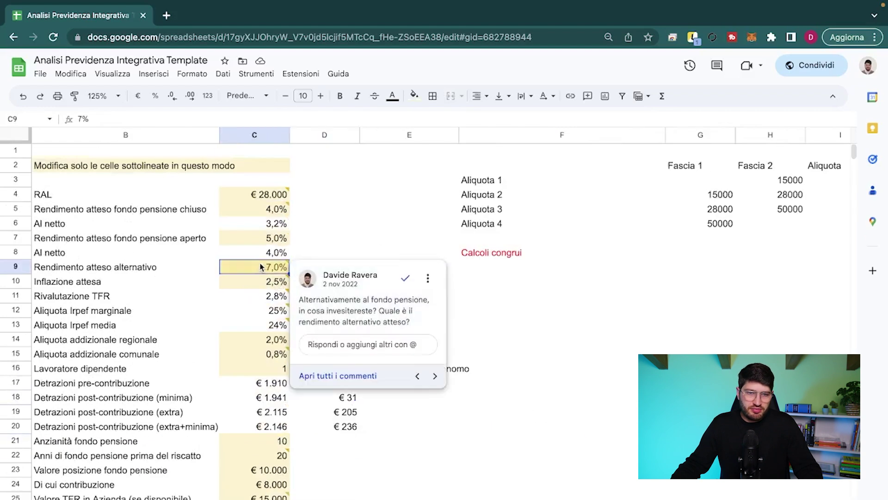
{"action": "left_click", "coordinate": [276, 283]}
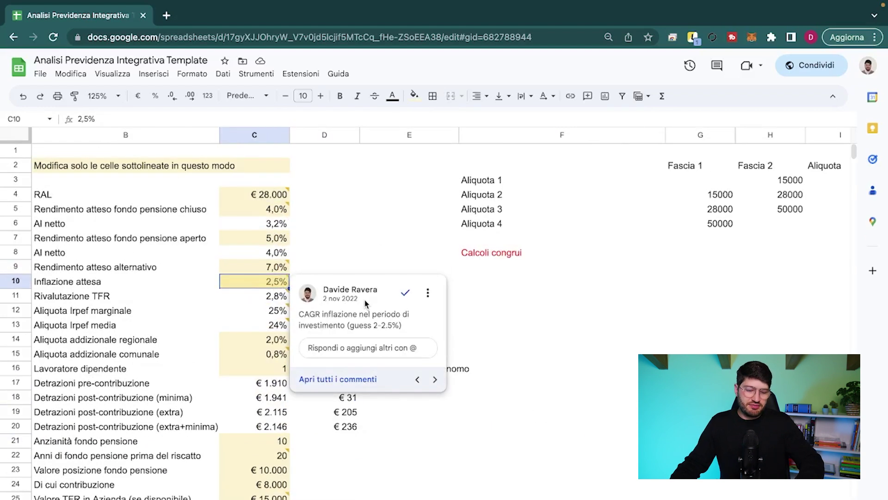
{"action": "type", "text": "6"}
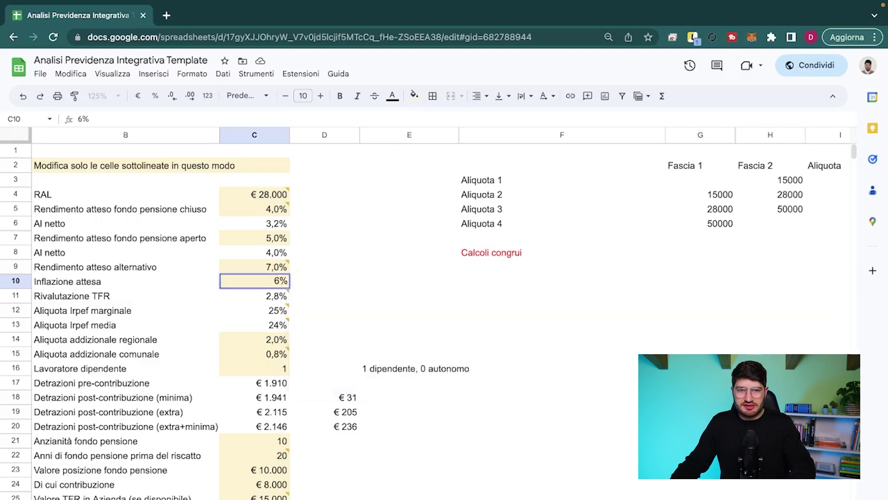
{"action": "key", "text": "Return"}
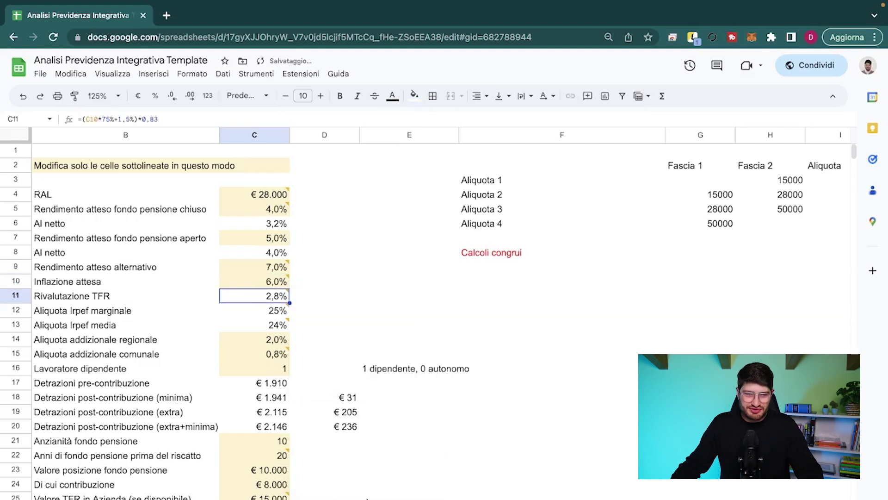
- Return to the results sheet and check the Azienda net TFR in G44
{"action": "mouse_move", "coordinate": [229, 498]}
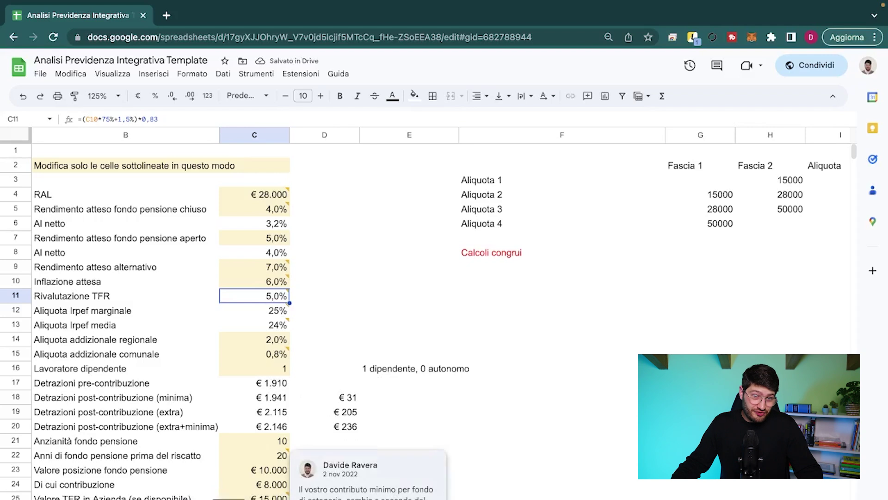
{"action": "left_click", "coordinate": [229, 499]}
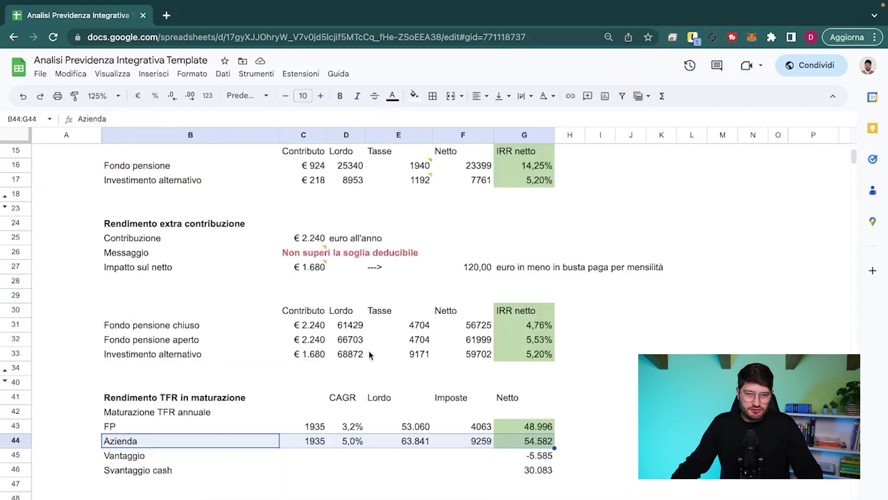
{"action": "left_click", "coordinate": [535, 440]}
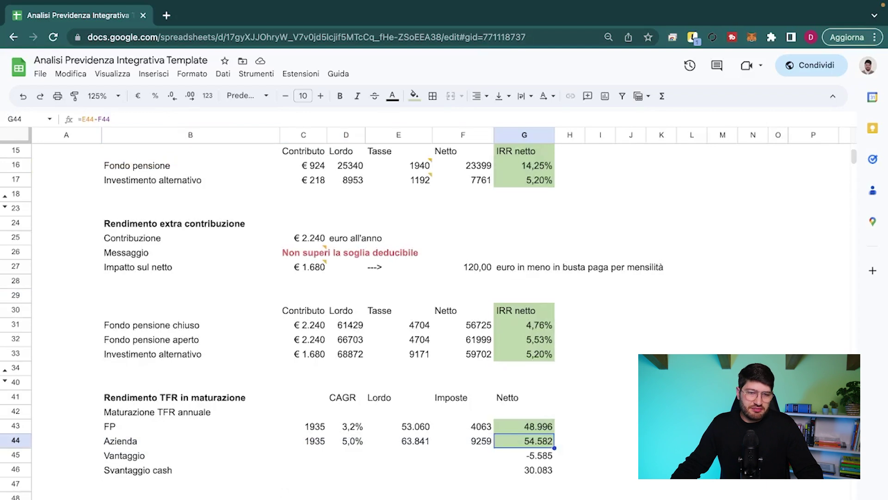
- Set Inflazione attesa in C10 of the input sheet to 2,5%
{"action": "left_click", "coordinate": [232, 499]}
{"action": "left_click", "coordinate": [268, 285]}
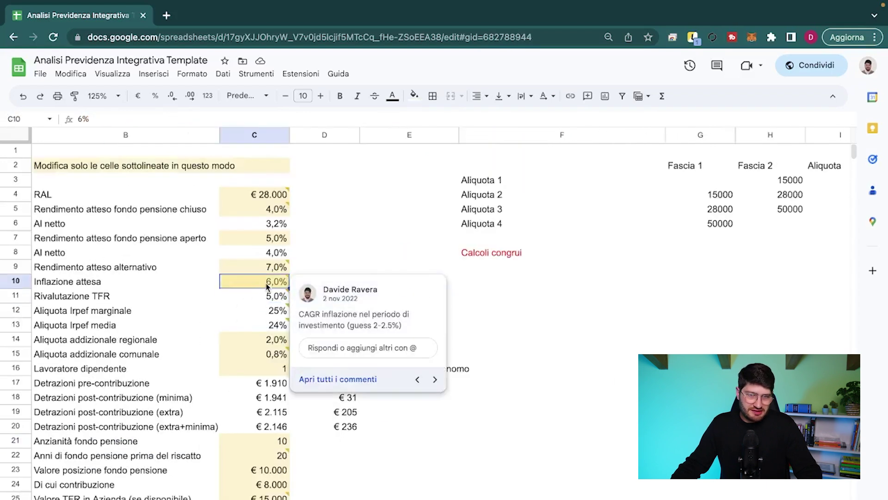
{"action": "type", "text": "2"}
{"action": "left_click", "coordinate": [318, 242]}
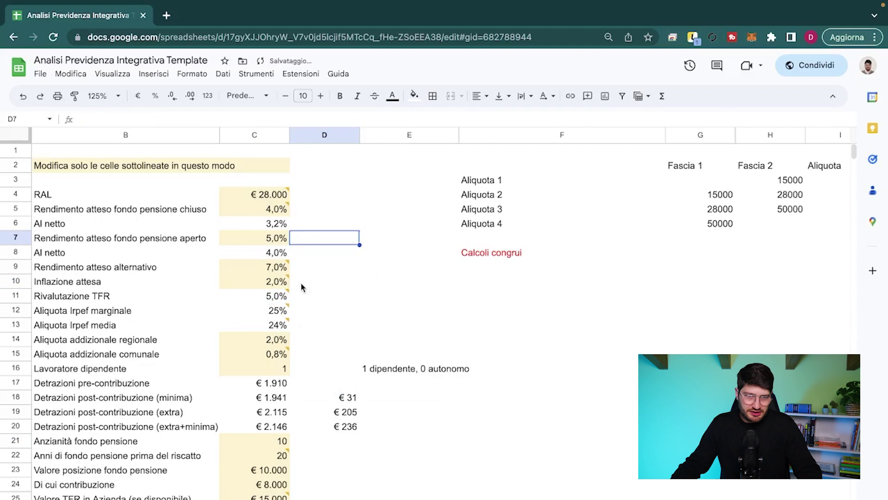
{"action": "left_click", "coordinate": [268, 284]}
{"action": "type", "text": "2,5"}
{"action": "key", "text": "Return"}
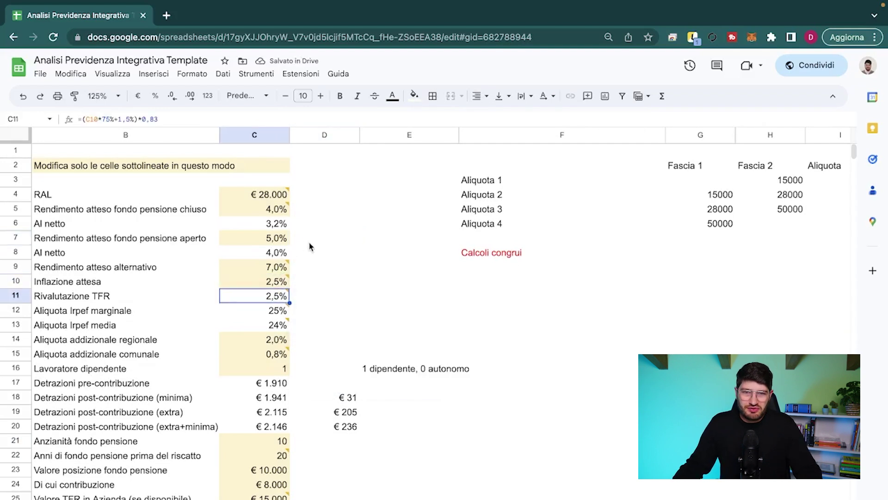
{"action": "left_click", "coordinate": [266, 283]}
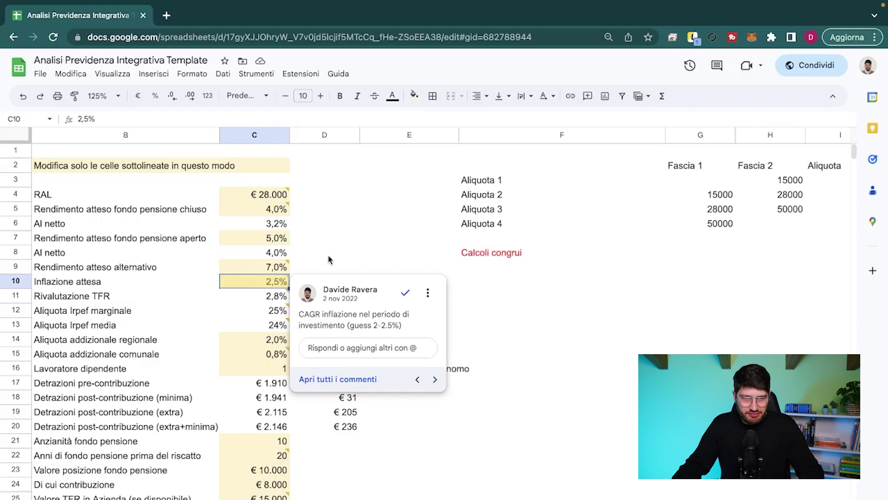
- Examine the Rendimento atteso fondo pensione chiuso input in C5 and its comment on the input sheet
{"action": "left_click", "coordinate": [269, 209]}
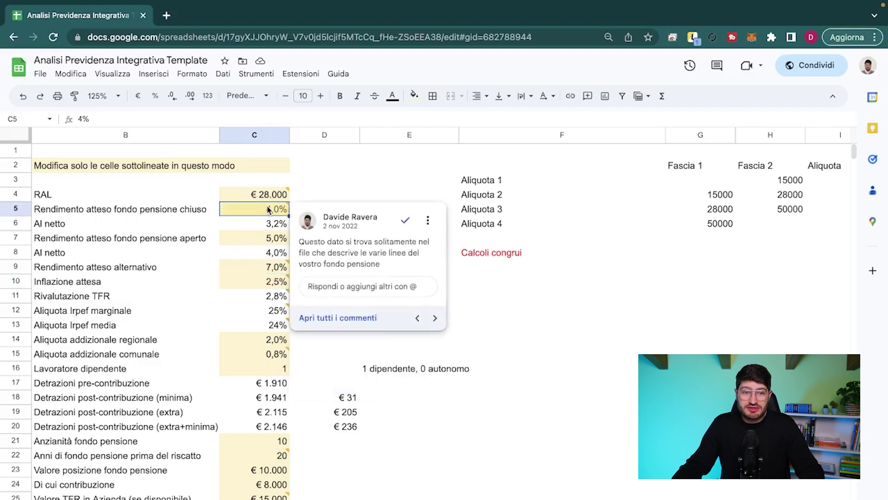
{"action": "left_click", "coordinate": [318, 181]}
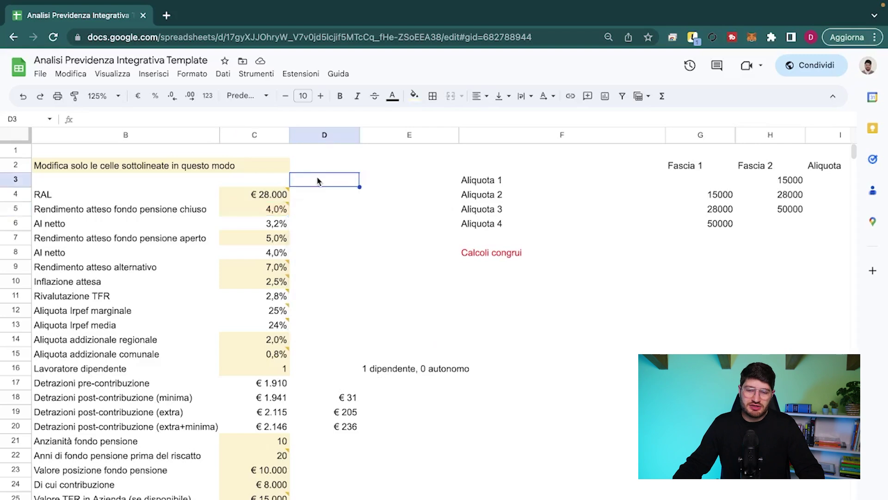
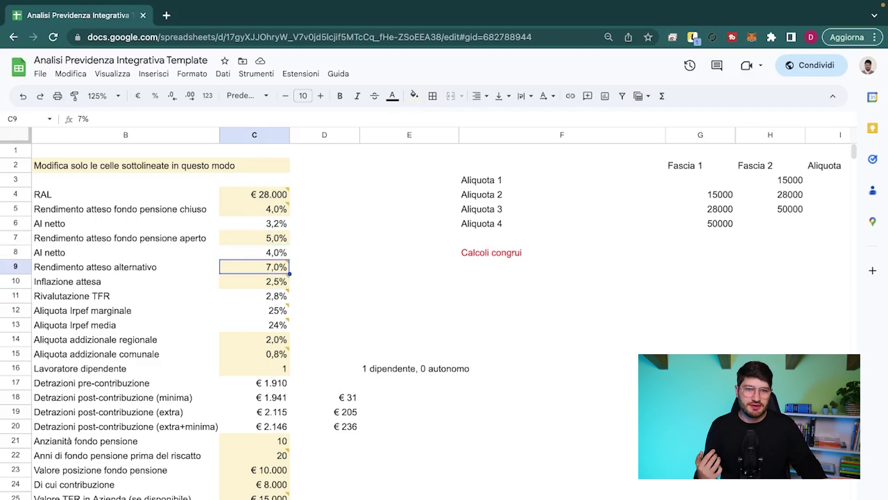
{"action": "key", "text": "Up"}
{"action": "key", "text": "Up"}
{"action": "key", "text": "Up"}
{"action": "key", "text": "Up"}
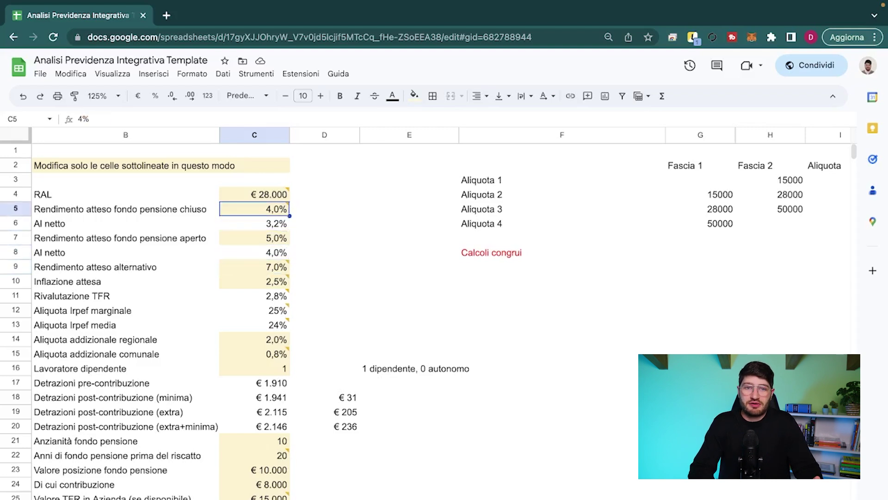
{"action": "key", "text": "Right"}
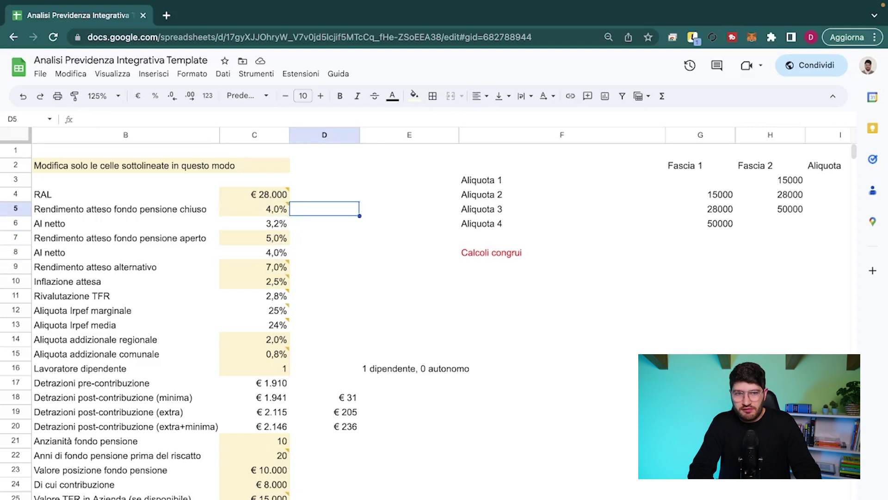
{"action": "key", "text": "shift+Left"}
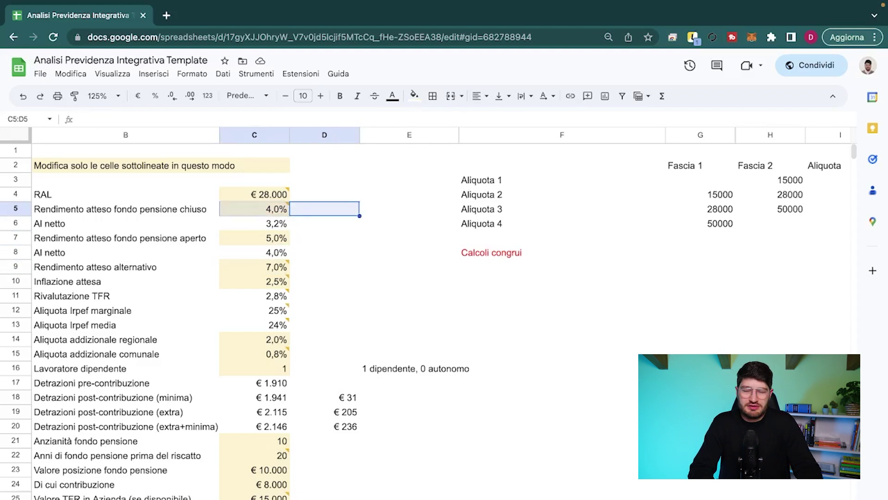
- Review the open pension fund and alternative return assumptions in rows 7 to 9, returning to the closed fund return in C5
{"action": "left_click", "coordinate": [324, 238]}
{"action": "key", "text": "shift+Left"}
{"action": "key", "text": "Down"}
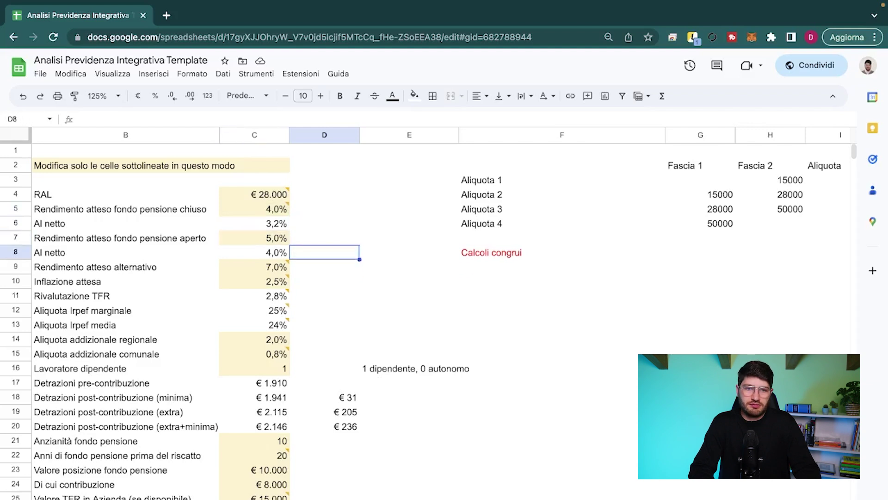
{"action": "key", "text": "Down"}
{"action": "key", "text": "shift+Left"}
{"action": "key", "text": "Up"}
{"action": "key", "text": "Up"}
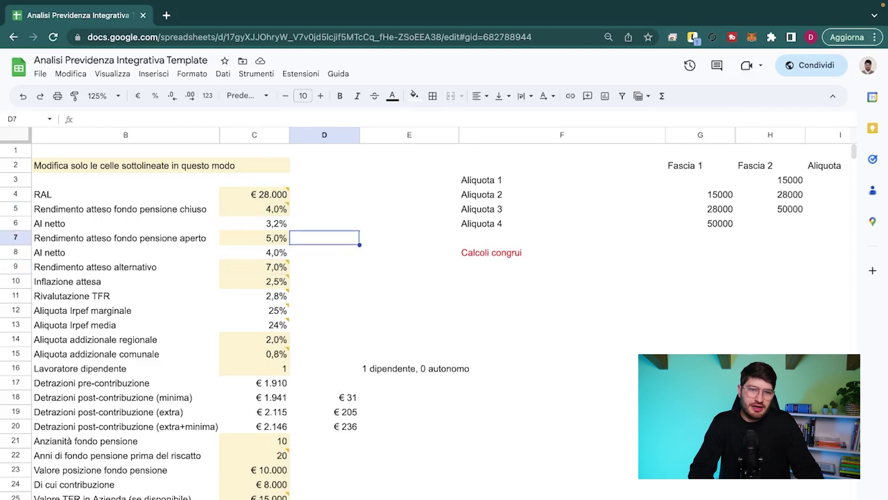
{"action": "key", "text": "Left"}
{"action": "key", "text": "Up"}
{"action": "key", "text": "Up"}
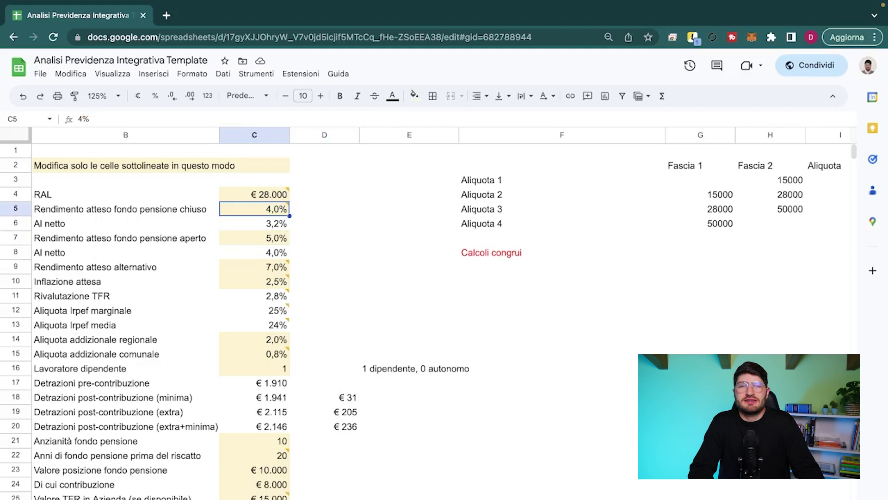
- Compare the expected returns of the closed fund in C5, the open fund in C7 and the alternative in C9
{"action": "key", "text": "Down"}
{"action": "key", "text": "Down"}
{"action": "key", "text": "Down"}
{"action": "key", "text": "Down"}
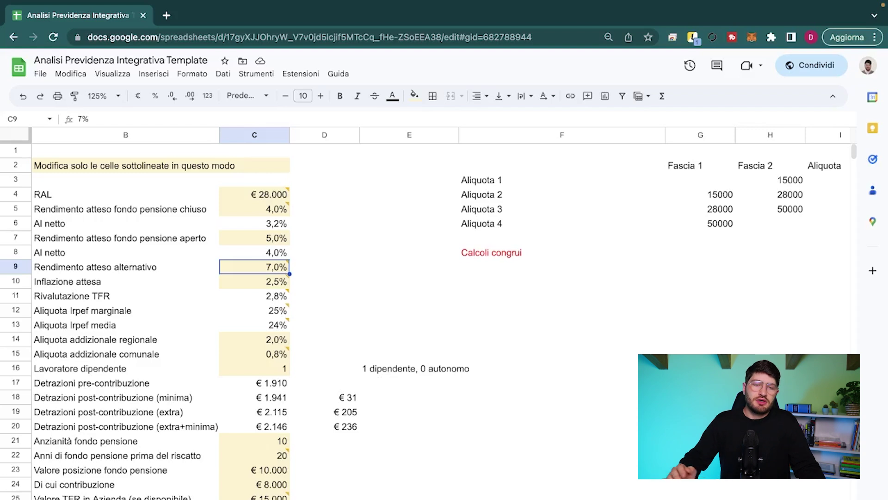
{"action": "key", "text": "Up"}
{"action": "key", "text": "Up"}
{"action": "key", "text": "Up"}
{"action": "key", "text": "Up"}
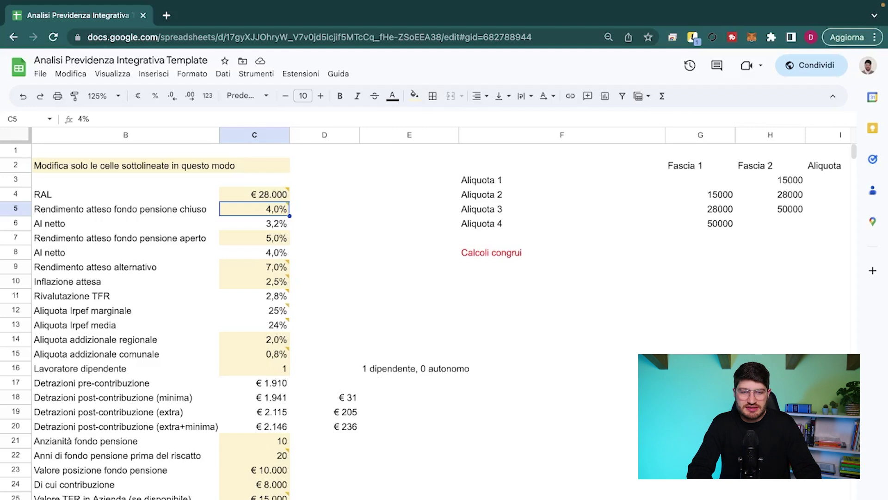
{"action": "key", "text": "Down"}
{"action": "key", "text": "Down"}
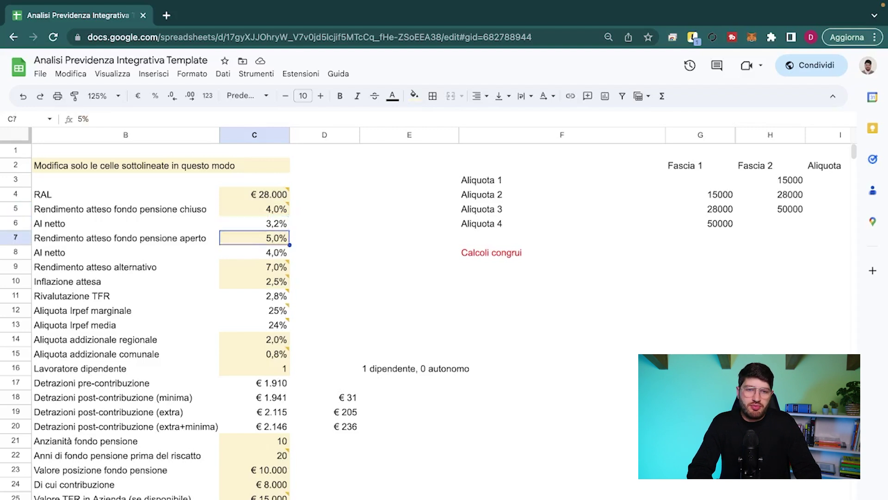
{"action": "key", "text": "Down"}
{"action": "key", "text": "Down"}
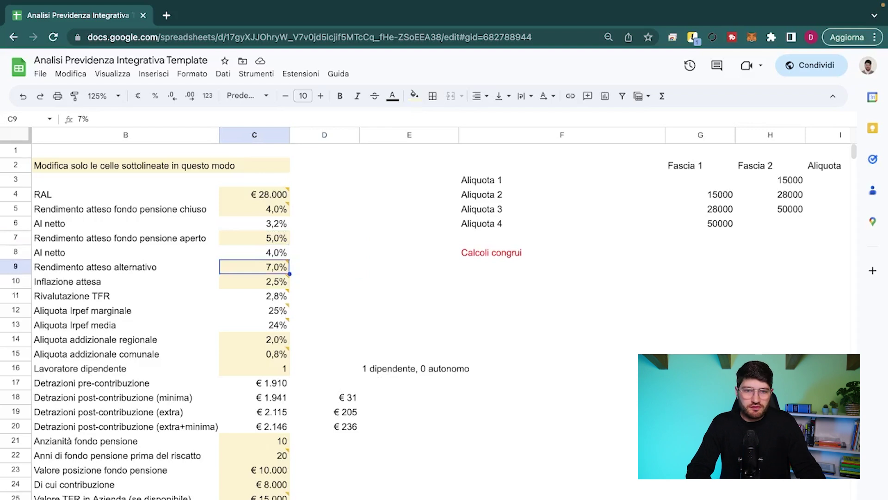
- On the results sheet, compare the net extra contribution values, the TFR Imposte in F43:F44 and the Fondo pensione Netto in F16
{"action": "key", "text": "alt+Down"}
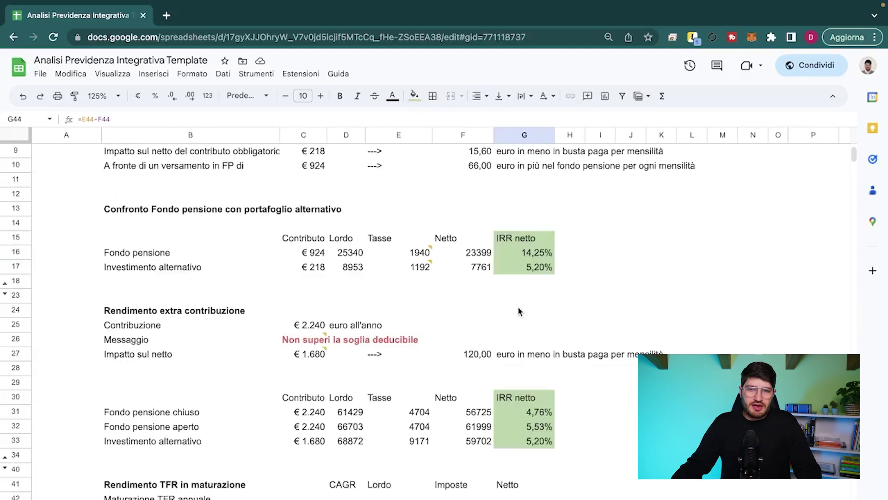
{"action": "scroll", "coordinate": [430, 394], "scroll_direction": "up", "scroll_amount": 2}
{"action": "scroll", "coordinate": [379, 388], "scroll_direction": "down", "scroll_amount": 5}
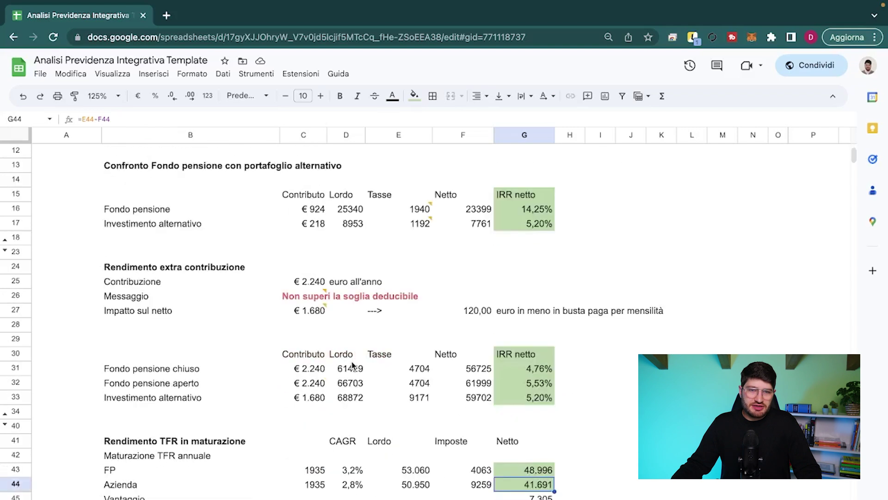
{"action": "scroll", "coordinate": [369, 386], "scroll_direction": "down", "scroll_amount": 1}
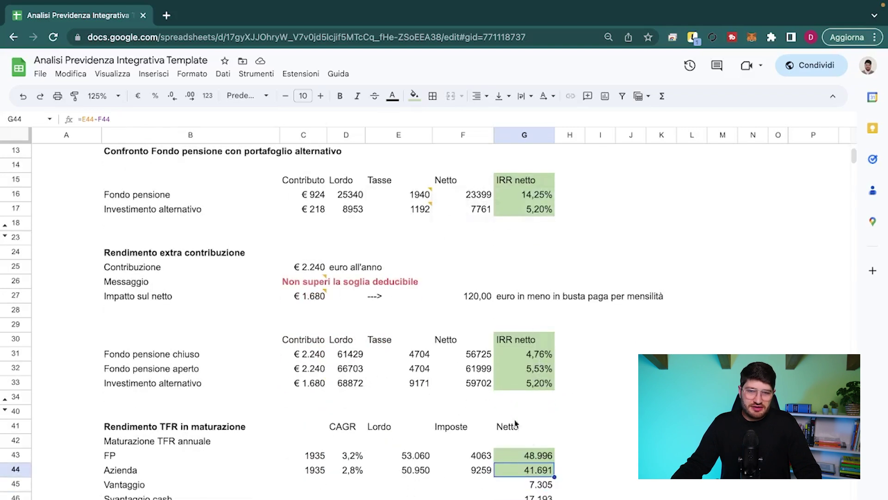
{"action": "left_click_drag", "start_coordinate": [465, 356], "coordinate": [476, 384]}
{"action": "left_click_drag", "start_coordinate": [481, 455], "coordinate": [481, 471]}
{"action": "mouse_move", "coordinate": [388, 199]}
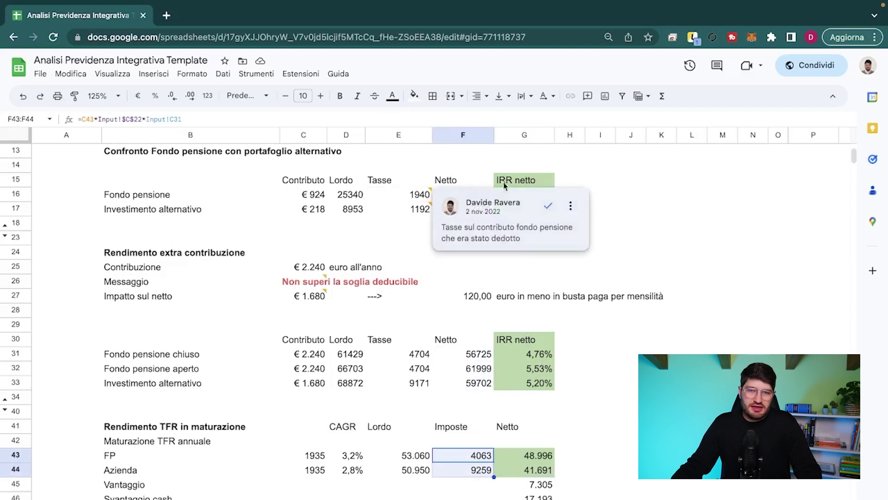
{"action": "left_click", "coordinate": [470, 186]}
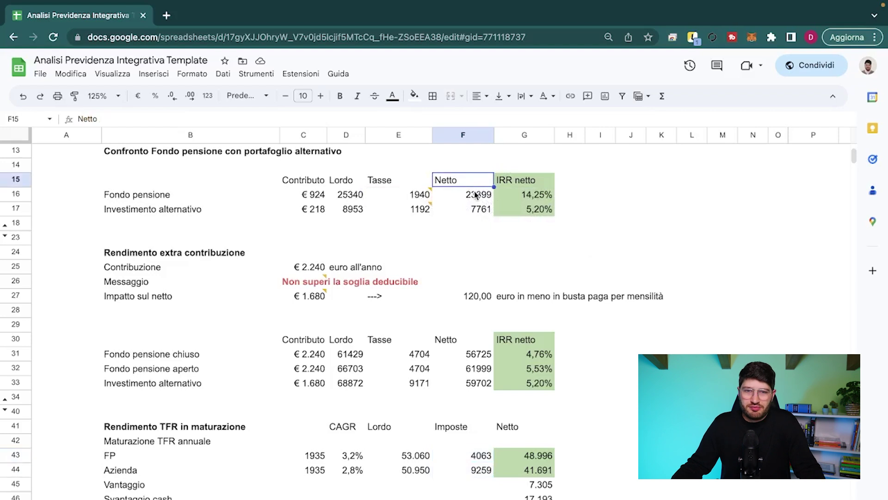
{"action": "left_click", "coordinate": [477, 195]}
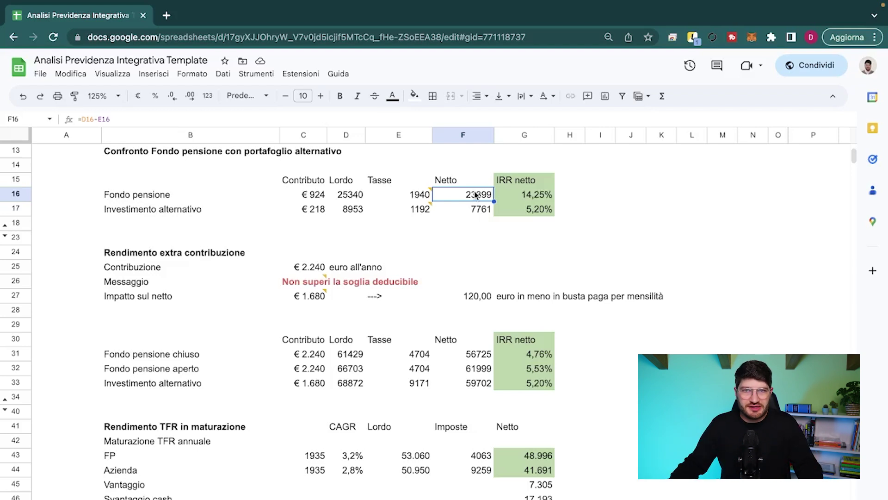
- Switch to the Regolamento sheet and compare the net maturity values of the FP and AZIENDA rows
{"action": "left_click", "coordinate": [365, 498]}
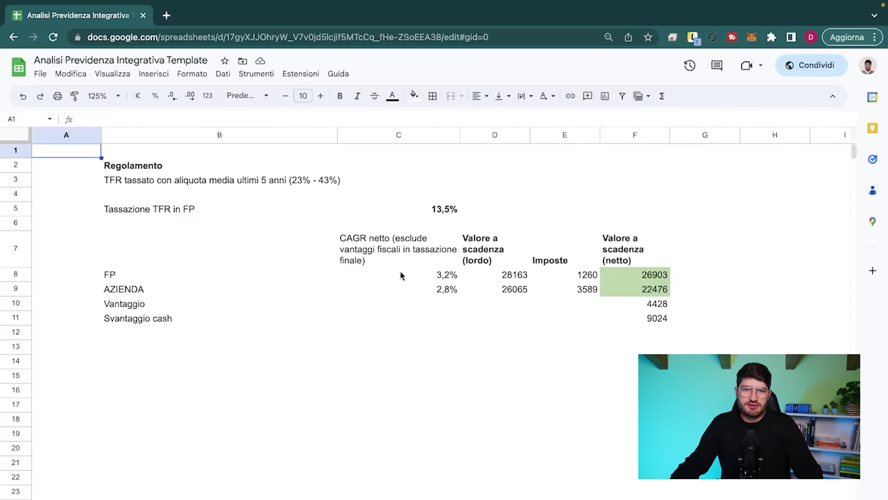
{"action": "left_click", "coordinate": [121, 276]}
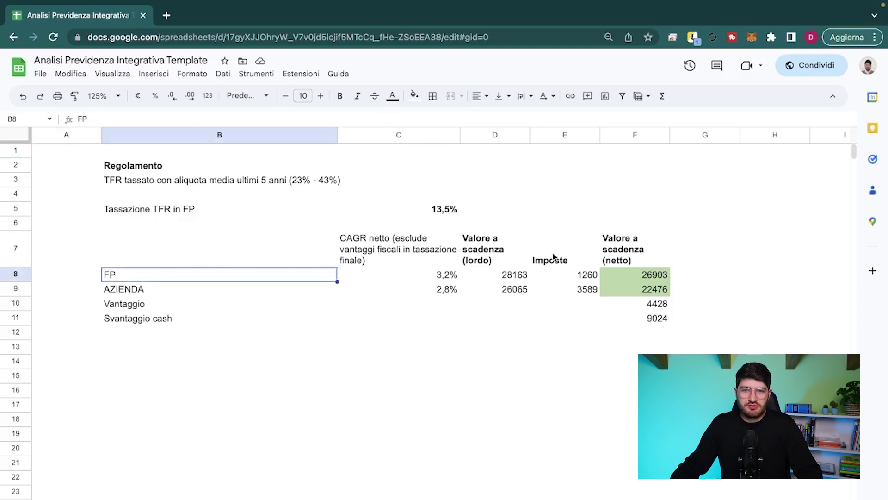
{"action": "left_click", "coordinate": [660, 277]}
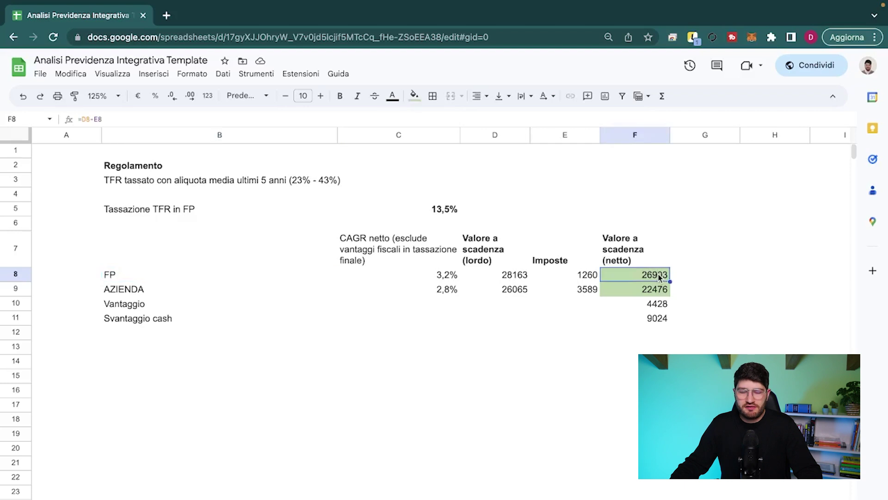
{"action": "left_click", "coordinate": [145, 293]}
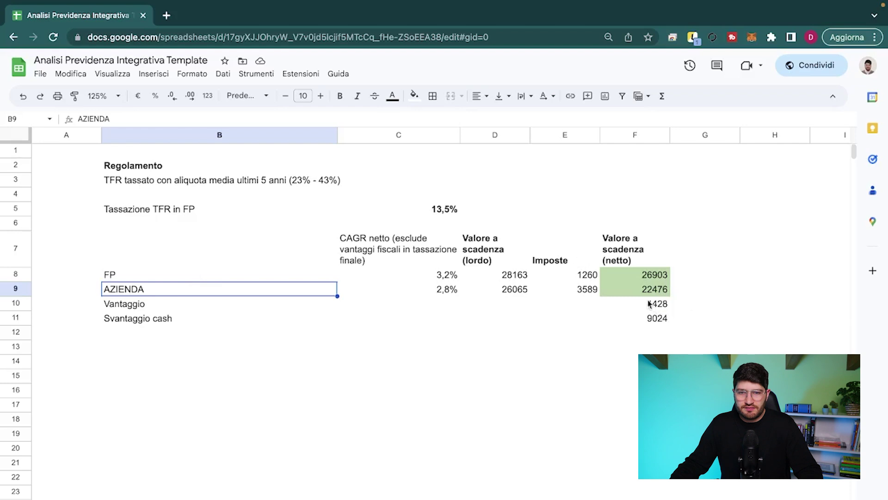
{"action": "left_click", "coordinate": [654, 276]}
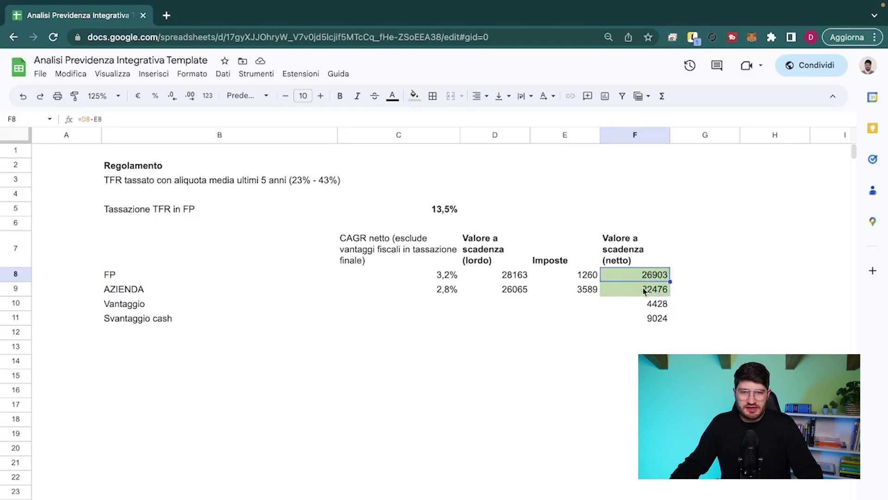
- Inspect the formulas for Tassazione TFR in FP in C5 and the FP taxes and gross maturity value in row 8
{"action": "left_click", "coordinate": [410, 208]}
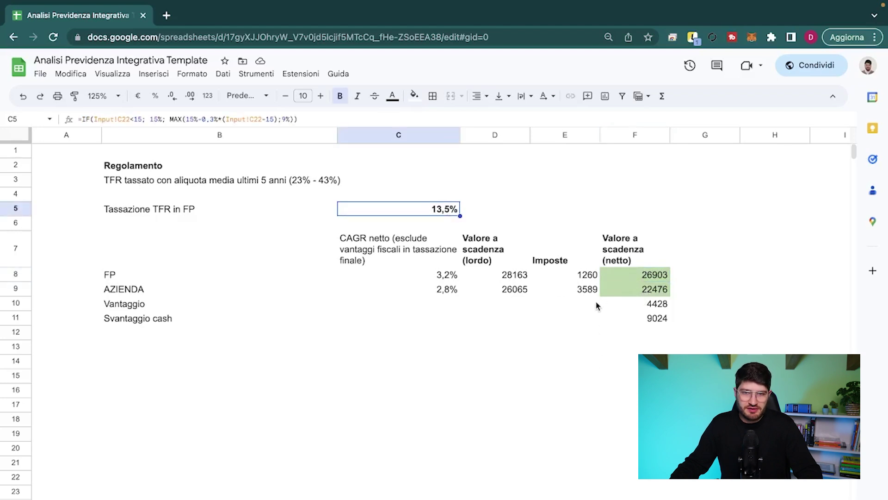
{"action": "left_click", "coordinate": [577, 278]}
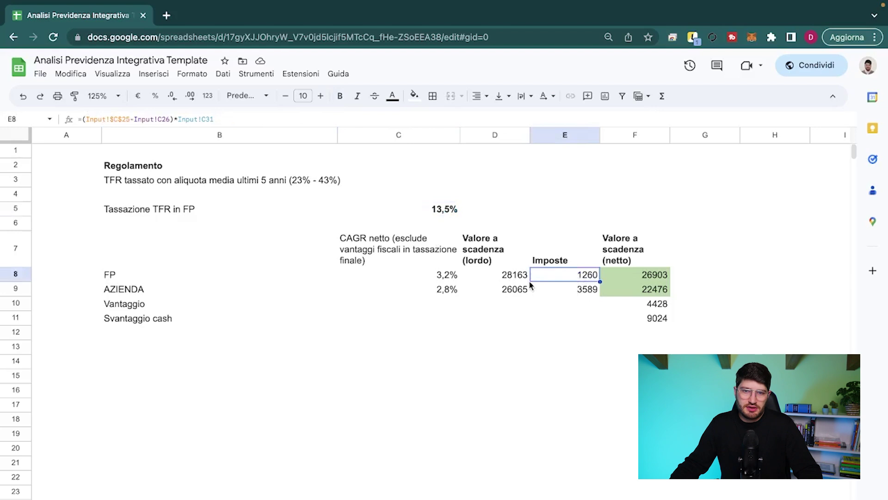
{"action": "left_click", "coordinate": [514, 277]}
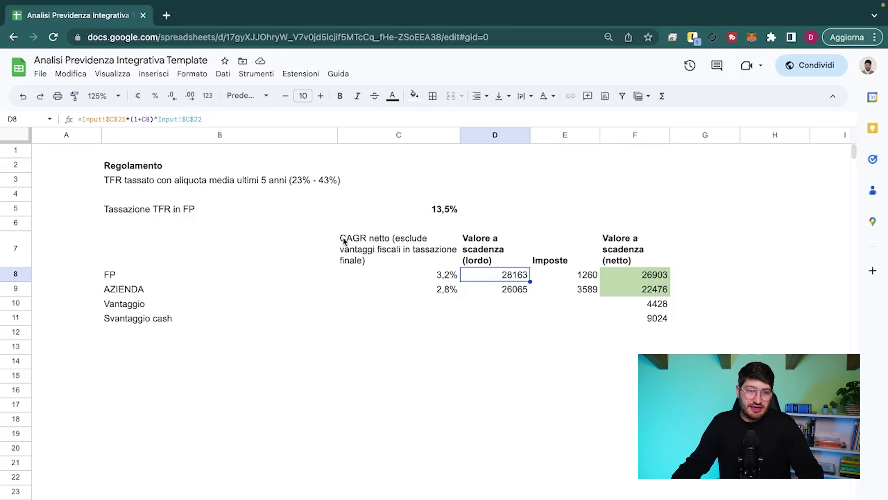
{"action": "left_click", "coordinate": [430, 212]}
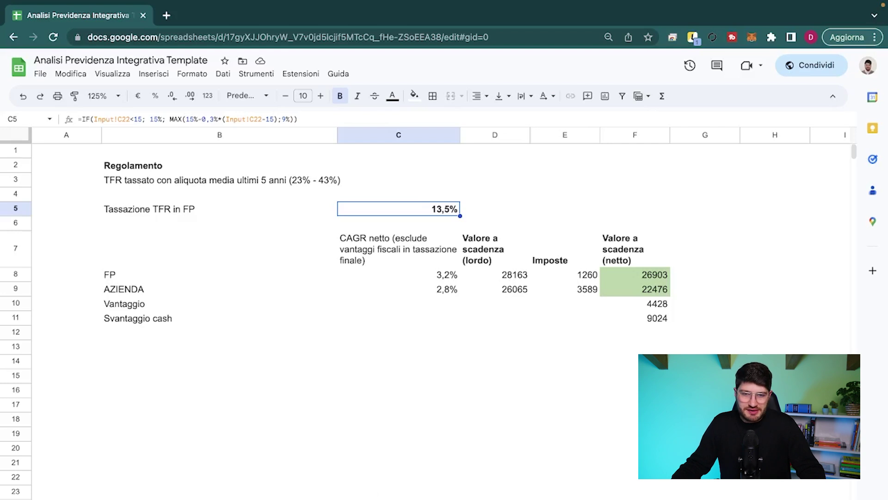
- Switch to the sheet with Posizione iniziale and examine its projection through to Posizione finale netta in E3
{"action": "key", "text": "ctrl+shift+Page_Down"}
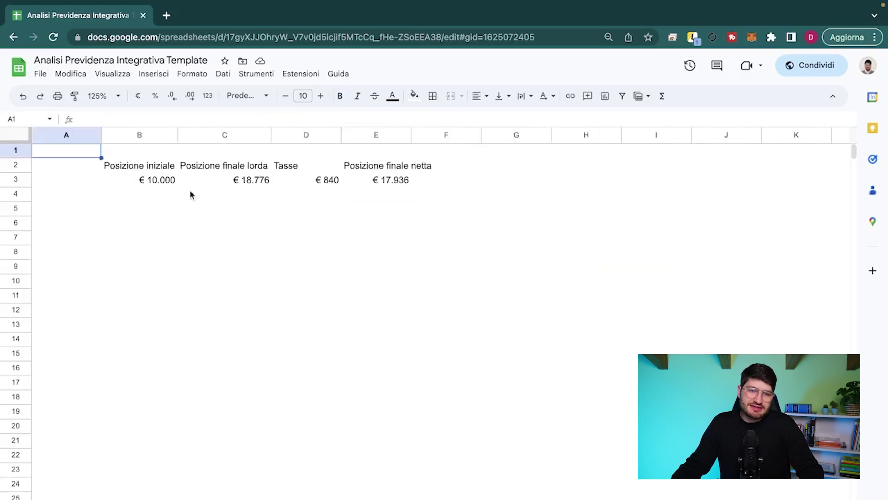
{"action": "left_click_drag", "start_coordinate": [141, 151], "coordinate": [369, 185]}
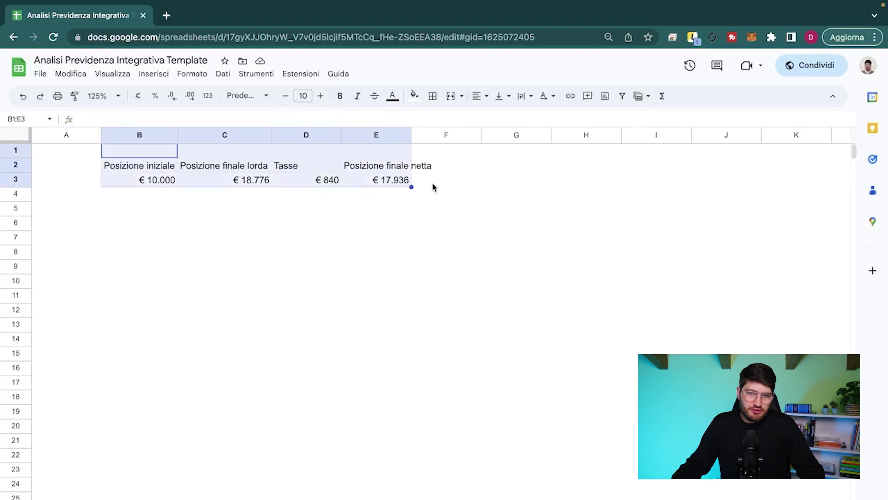
{"action": "left_click", "coordinate": [326, 240]}
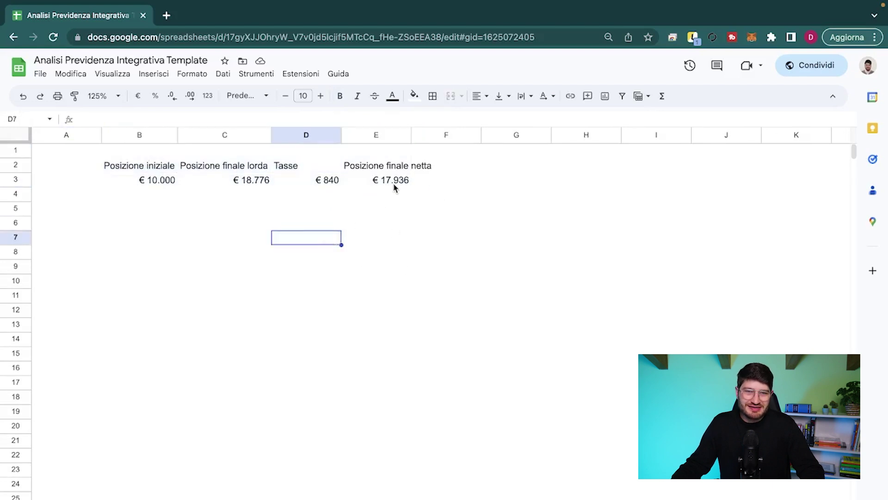
{"action": "left_click", "coordinate": [387, 185]}
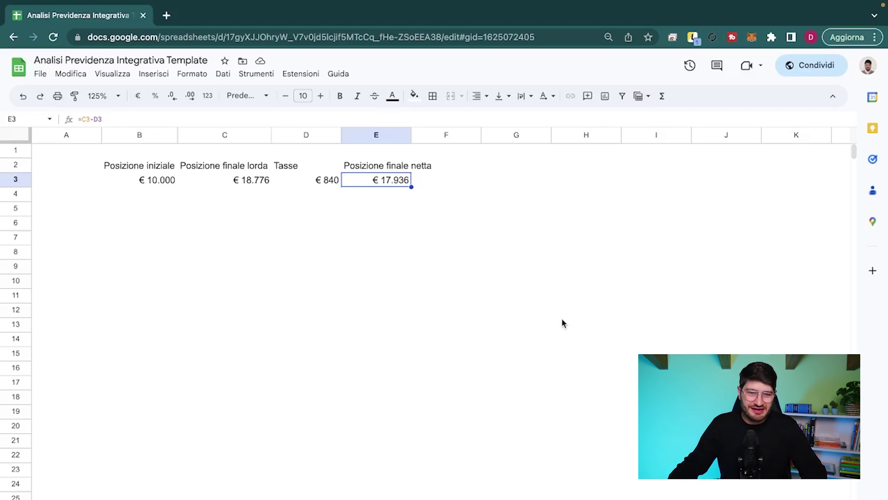
- Open the Risultato alla scadenza sheet and review its yearly blocks from year 0 to year 20
{"action": "key", "text": "alt+Down"}
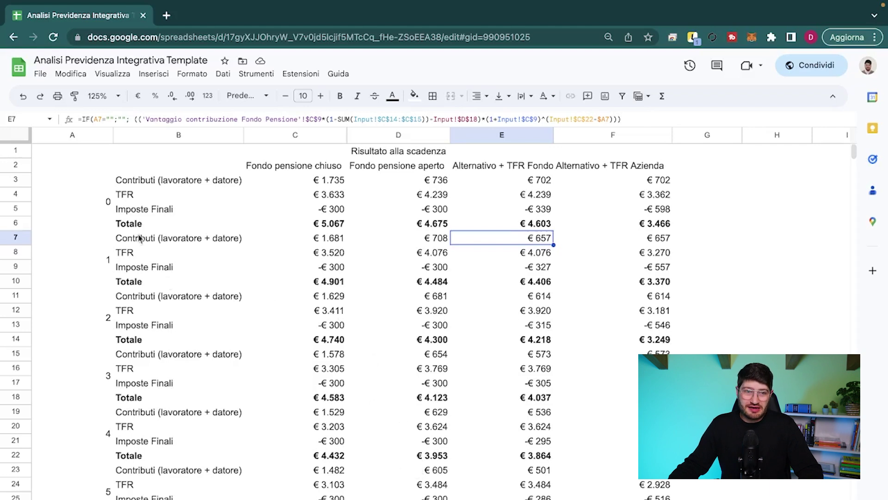
{"action": "left_click", "coordinate": [83, 202]}
{"action": "scroll", "coordinate": [83, 202], "scroll_direction": "down", "scroll_amount": 20}
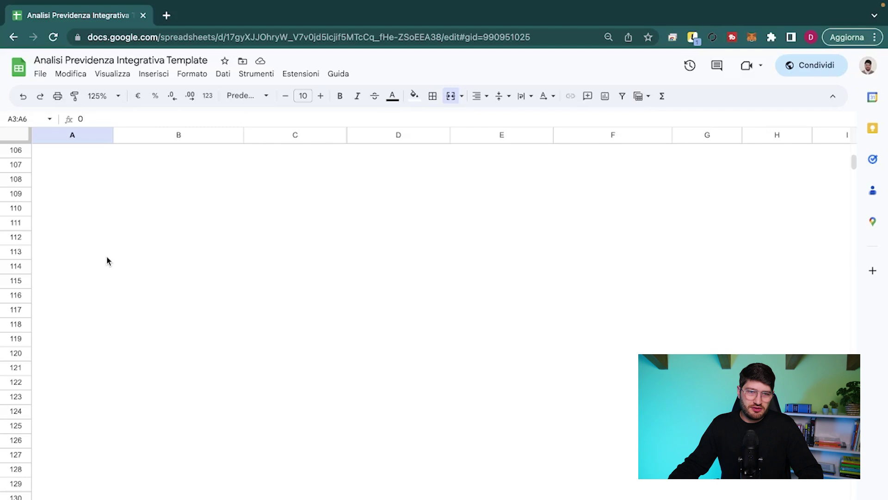
{"action": "scroll", "coordinate": [107, 257], "scroll_direction": "up", "scroll_amount": 10}
{"action": "left_click", "coordinate": [67, 272]}
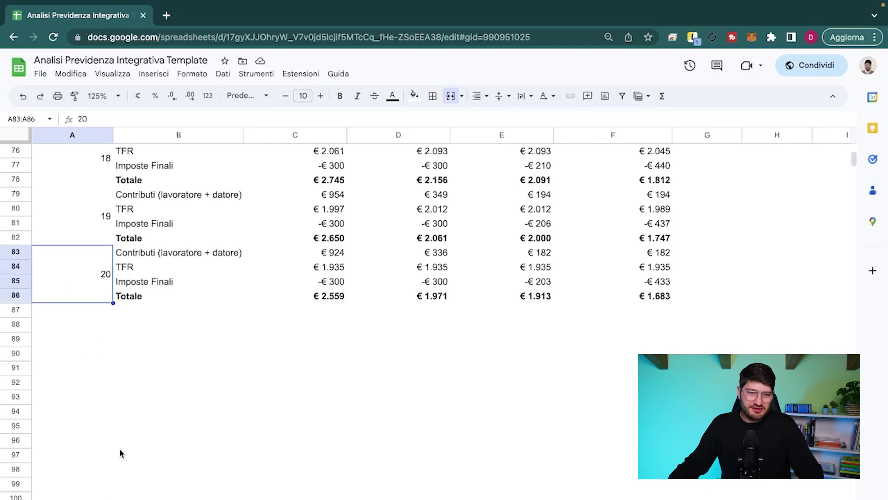
- On the Input sheet, set Anni di fondo pensione prima del riscatto in C22 to 5
{"action": "left_click", "coordinate": [51, 499]}
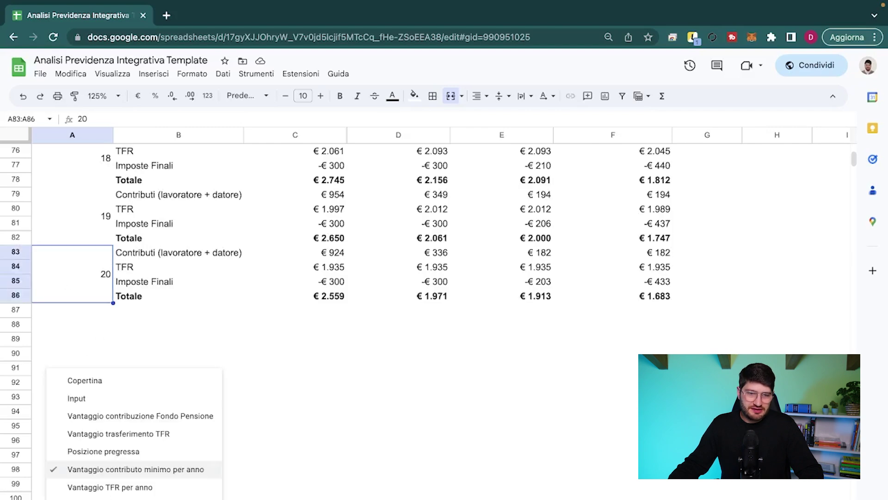
{"action": "left_click", "coordinate": [92, 399]}
{"action": "scroll", "coordinate": [278, 364], "scroll_direction": "down", "scroll_amount": 2}
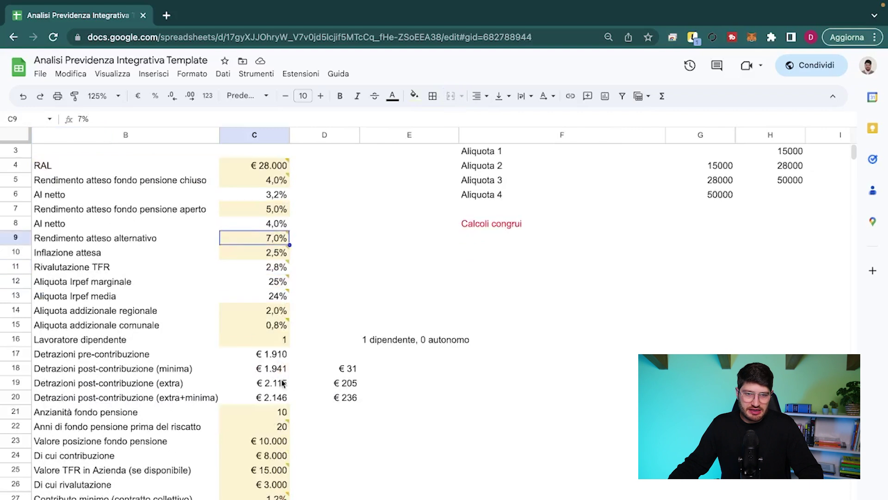
{"action": "left_click", "coordinate": [271, 431]}
{"action": "type", "text": "5"}
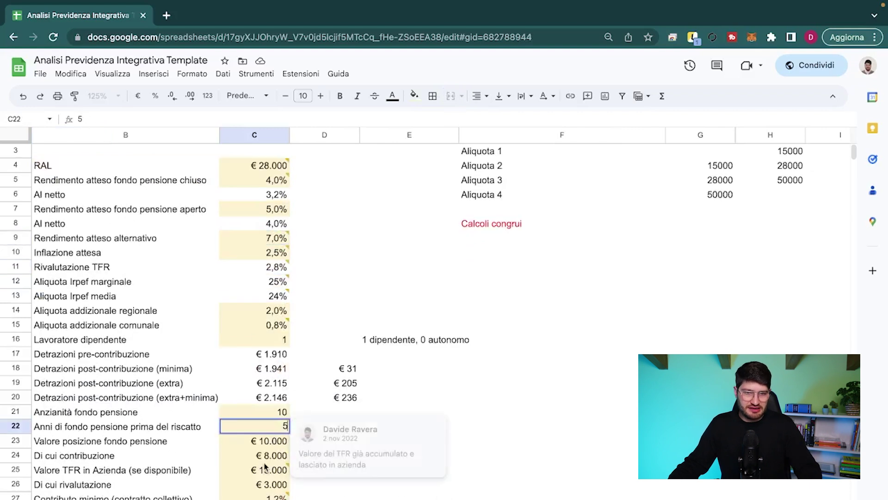
{"action": "left_click", "coordinate": [263, 459]}
- Return to the Vantaggio contributo minimo per anno sheet and review the yearly blocks from year 0 to year 5
{"action": "key", "text": "ctrl+shift+Page_Up"}
{"action": "scroll", "coordinate": [331, 307], "scroll_direction": "up", "scroll_amount": 20}
{"action": "scroll", "coordinate": [218, 277], "scroll_direction": "down", "scroll_amount": 1}
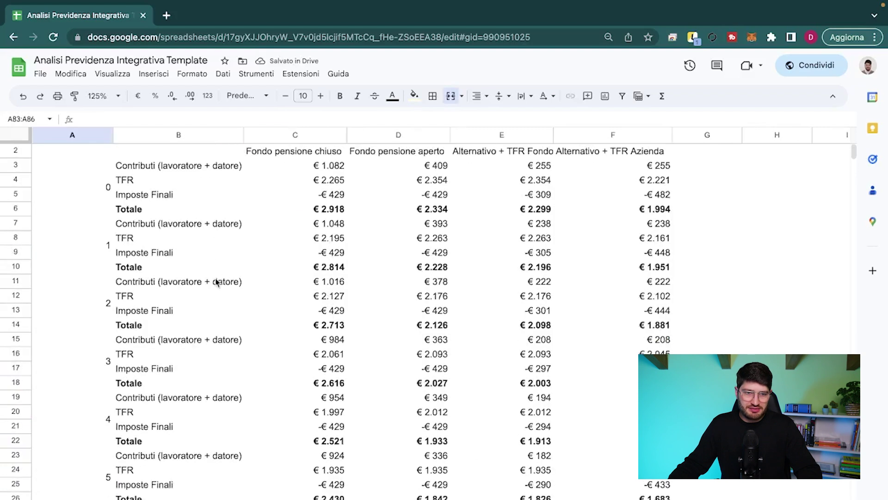
{"action": "left_click", "coordinate": [96, 487]}
- On the Input sheet, set Anni di fondo pensione prima del riscatto in C22 to 30
{"action": "left_click", "coordinate": [19, 497]}
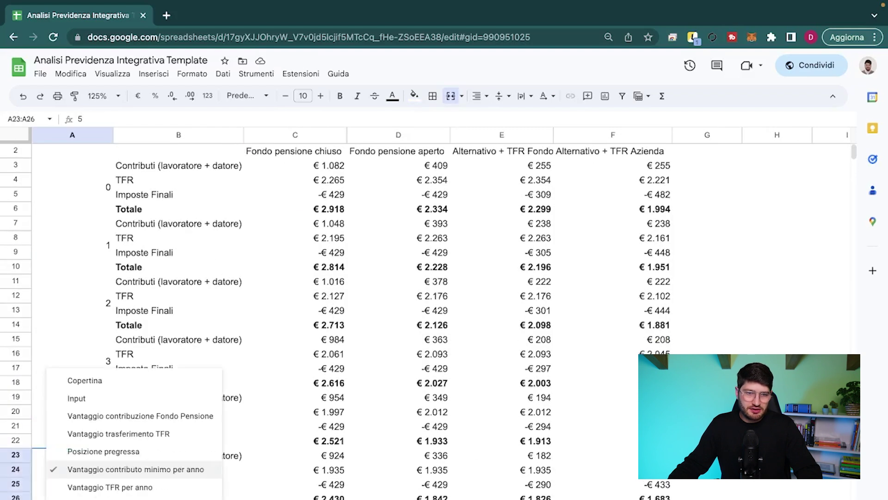
{"action": "left_click", "coordinate": [73, 398]}
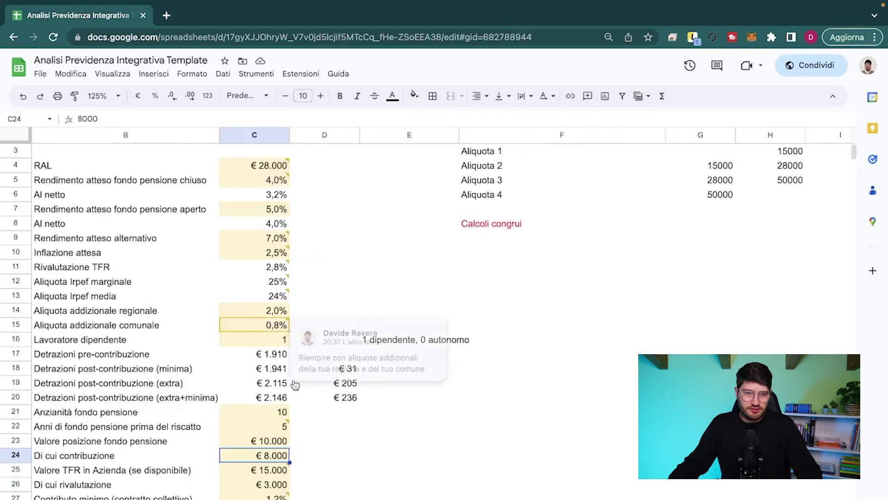
{"action": "left_click", "coordinate": [279, 429]}
{"action": "type", "text": "30"}
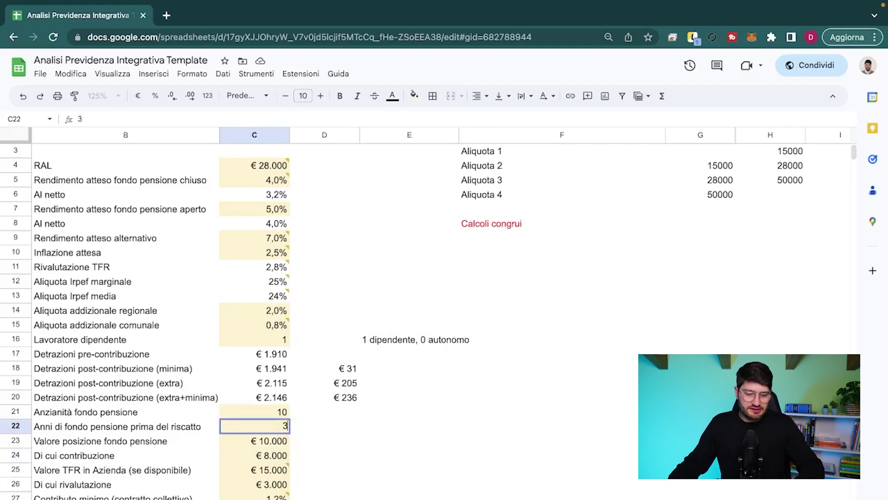
{"action": "key", "text": "Up"}
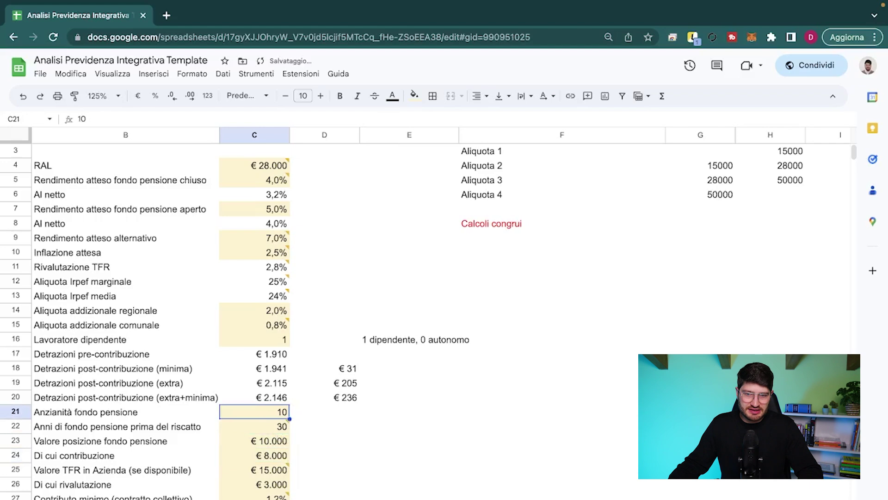
- Go back to the Vantaggio contributo minimo per anno sheet and look through its recalculated yearly blocks
{"action": "key", "text": "alt+Down"}
{"action": "scroll", "coordinate": [247, 350], "scroll_direction": "down", "scroll_amount": 3}
{"action": "scroll", "coordinate": [206, 398], "scroll_direction": "down", "scroll_amount": 20}
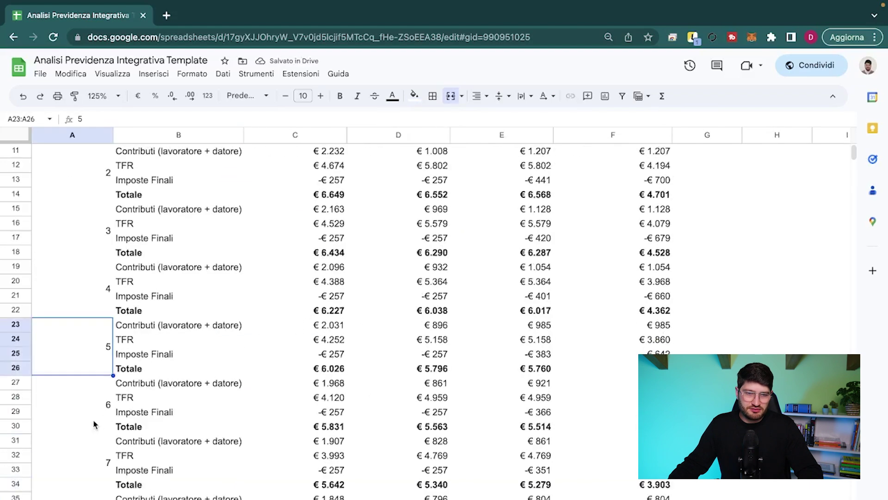
{"action": "scroll", "coordinate": [206, 398], "scroll_direction": "up", "scroll_amount": 20}
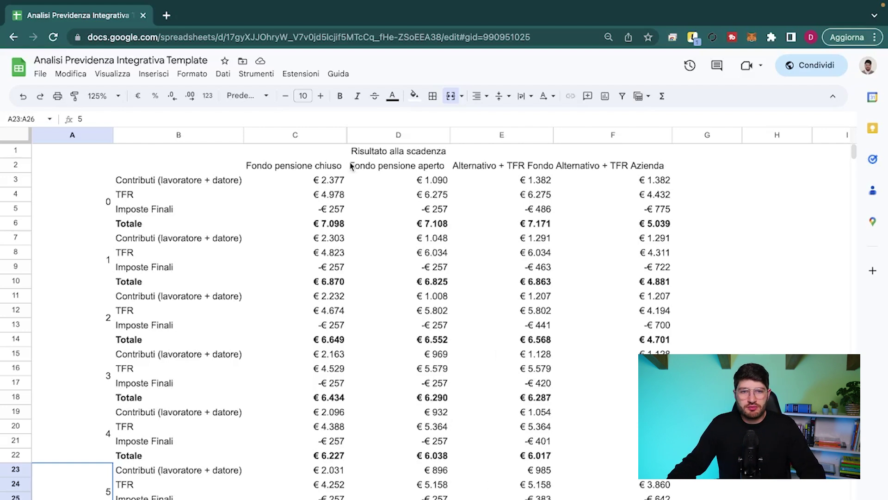
- Examine the four compared scenarios in row 2, from Fondo pensione chiuso to Alternativo + TFR Azienda
{"action": "left_click", "coordinate": [315, 171]}
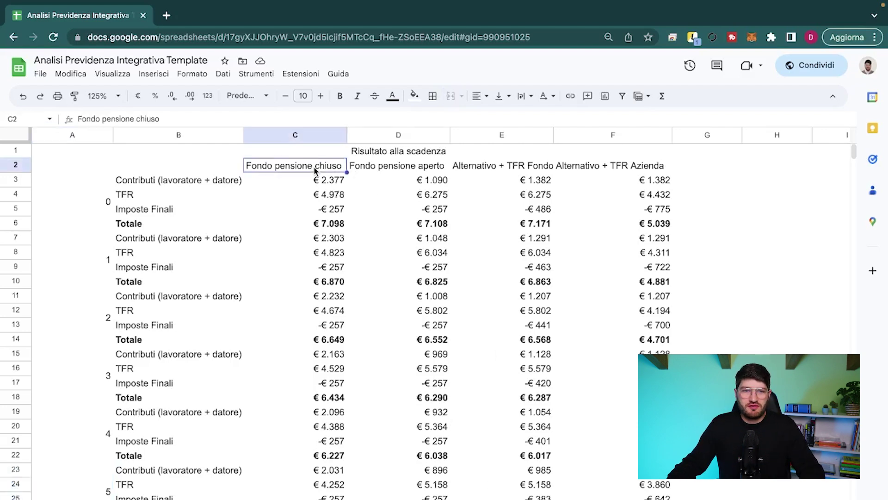
{"action": "left_click", "coordinate": [407, 166]}
{"action": "left_click", "coordinate": [511, 169]}
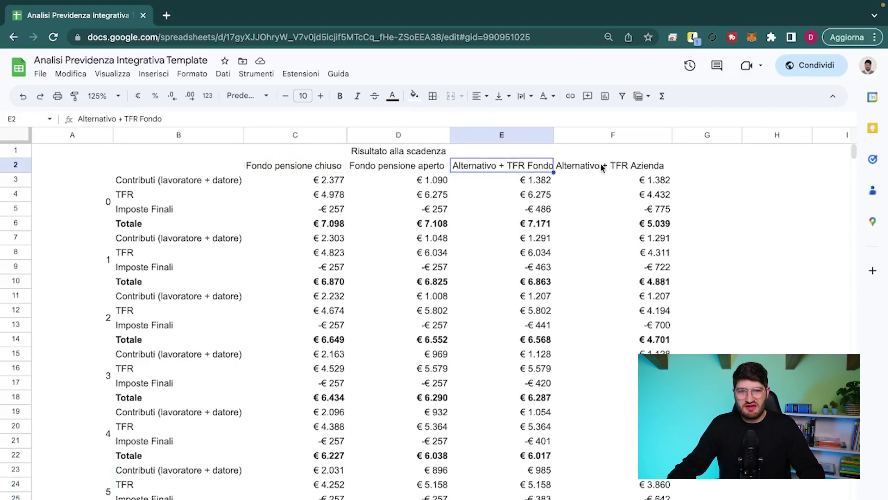
{"action": "left_click", "coordinate": [603, 168]}
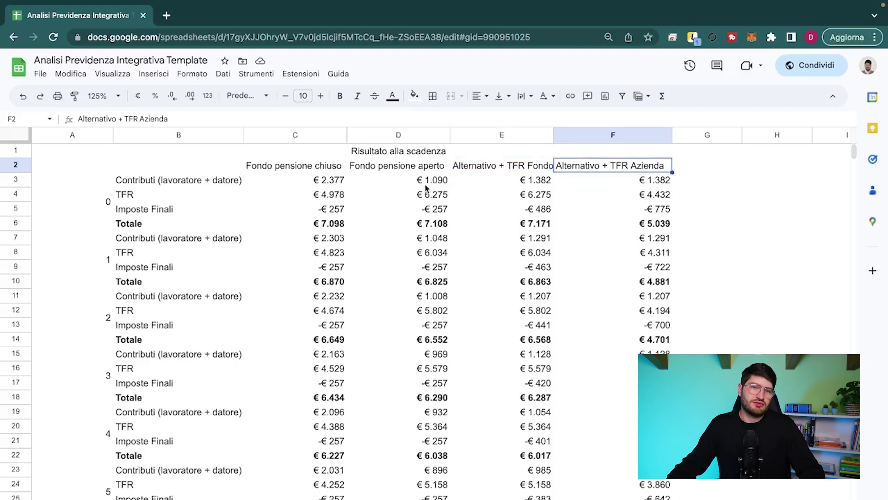
- Inspect the year 0 Contributi (lavoratore + datore) formulas in row 3 and compare the values across C3:F3
{"action": "left_click", "coordinate": [327, 178]}
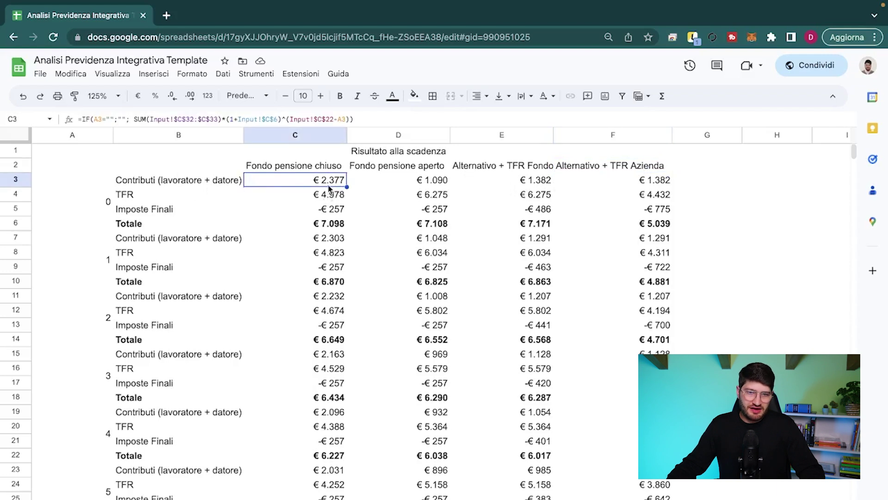
{"action": "left_click", "coordinate": [433, 182]}
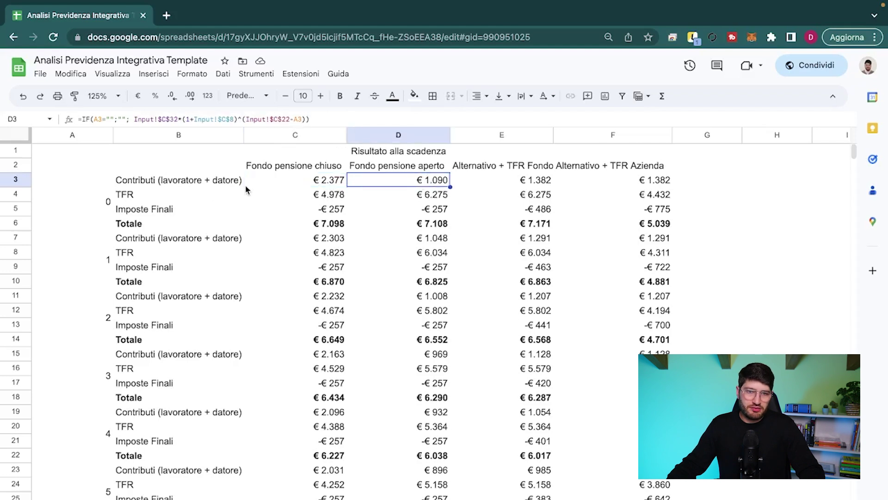
{"action": "left_click", "coordinate": [206, 182]}
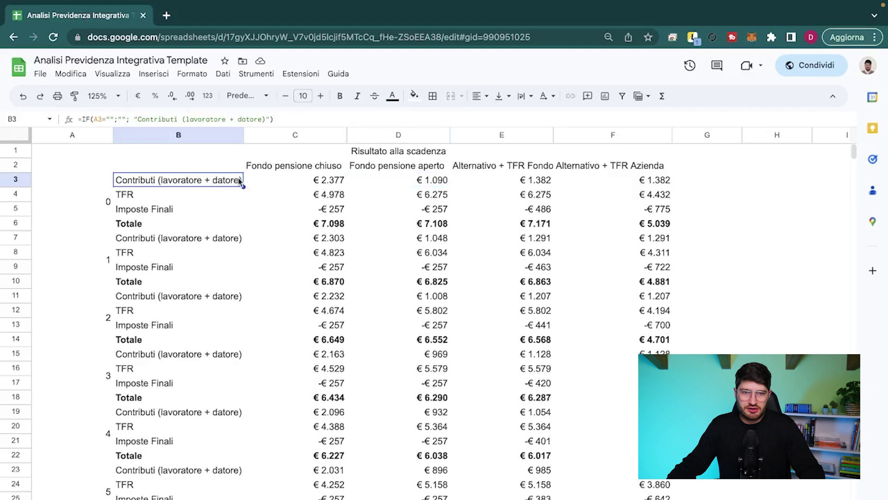
{"action": "left_click", "coordinate": [522, 181]}
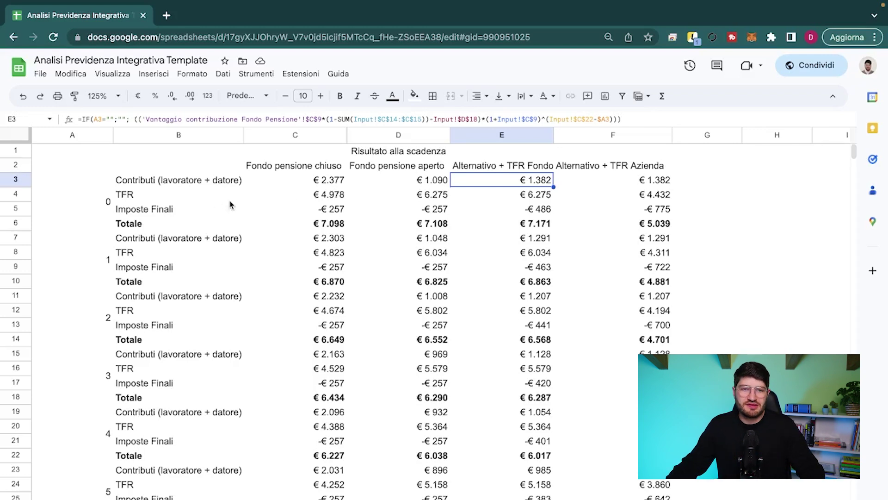
{"action": "left_click", "coordinate": [165, 181]}
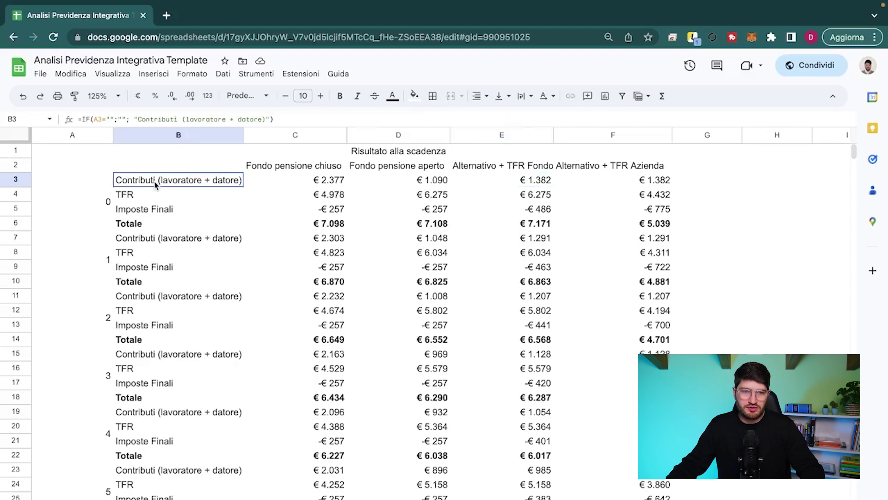
{"action": "left_click", "coordinate": [540, 183]}
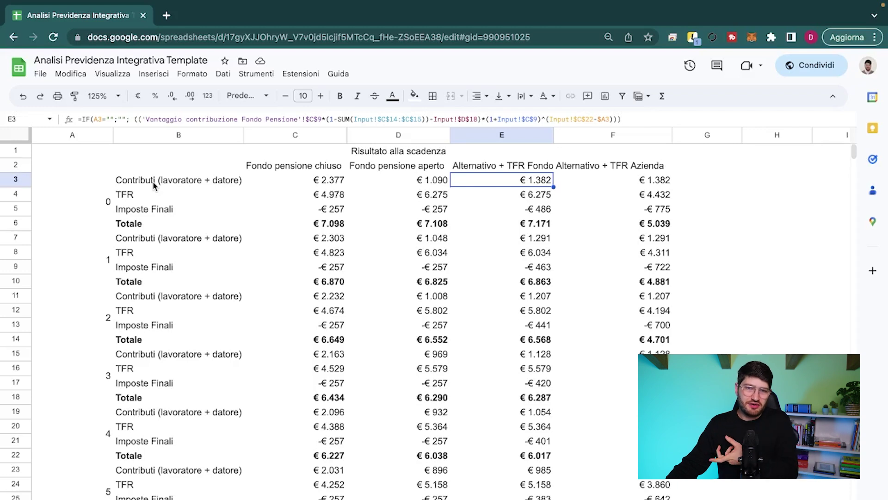
{"action": "left_click", "coordinate": [375, 153]}
{"action": "left_click_drag", "start_coordinate": [330, 181], "coordinate": [616, 175]}
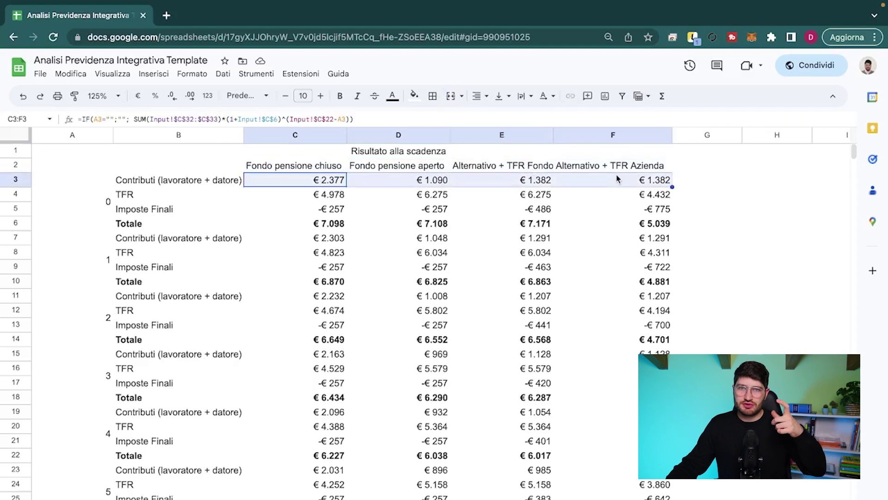
- Review the year 0 block in A3:F6 and its rows for Contributi, TFR, Imposte Finali and Totale
{"action": "left_click", "coordinate": [106, 203]}
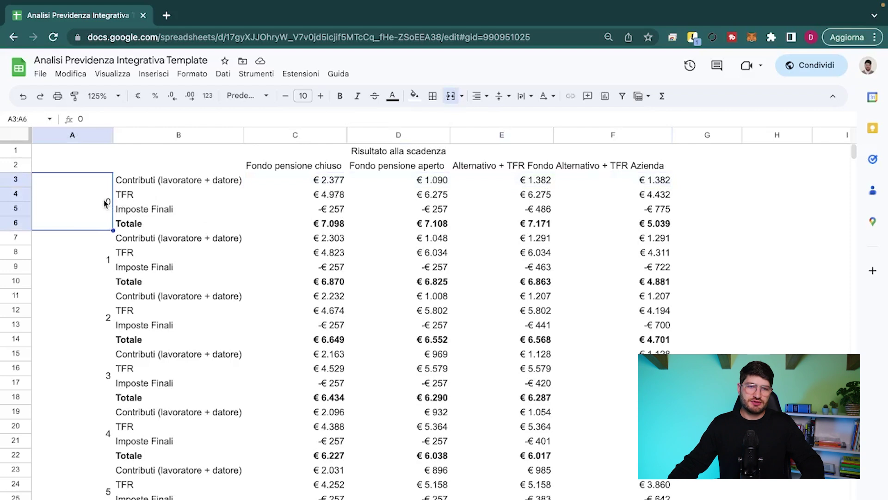
{"action": "left_click_drag", "start_coordinate": [99, 199], "coordinate": [646, 194]}
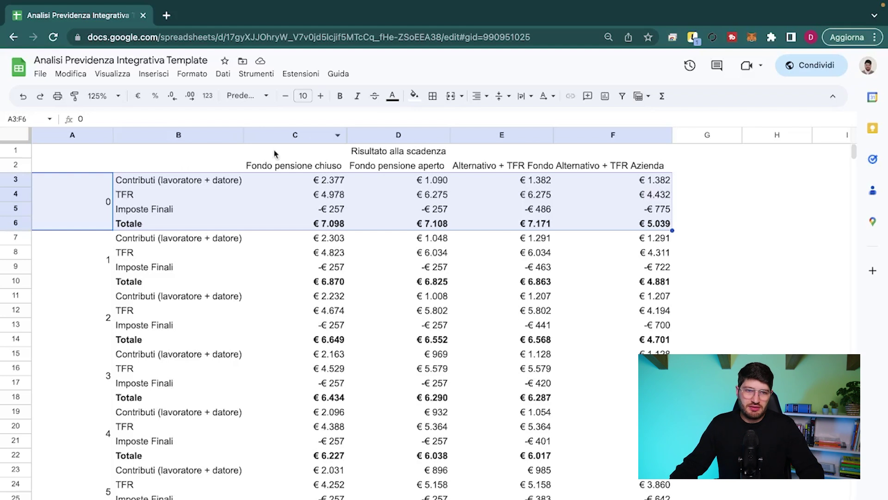
{"action": "left_click", "coordinate": [194, 184]}
{"action": "left_click", "coordinate": [184, 198]}
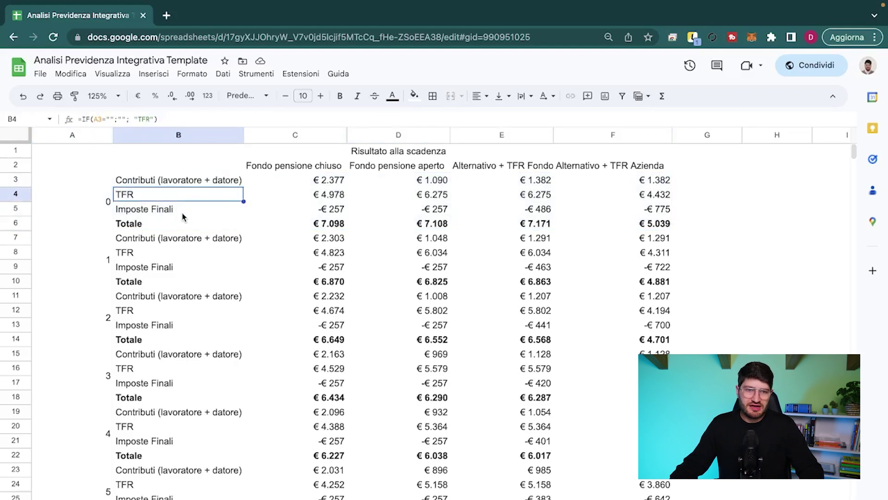
{"action": "left_click", "coordinate": [183, 212]}
{"action": "left_click", "coordinate": [162, 229]}
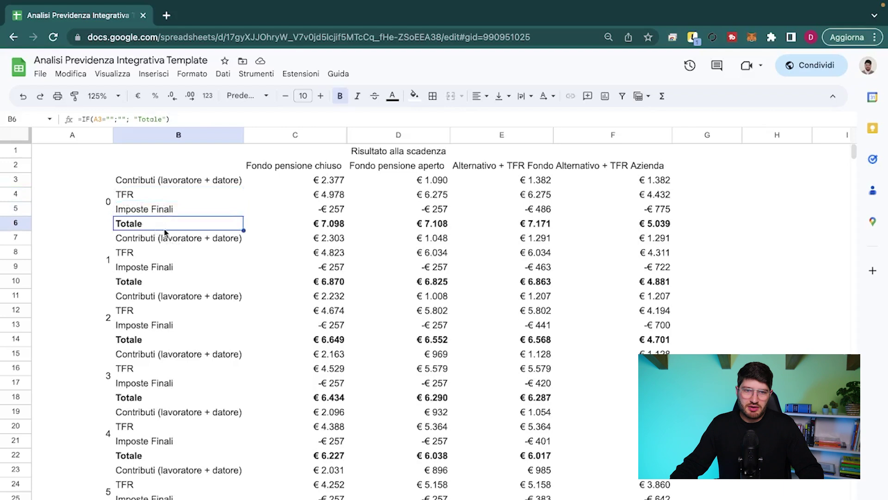
- Compare the year 0 Totale values in row 6 across the pension fund and alternative scenarios
{"action": "left_click", "coordinate": [341, 228]}
{"action": "left_click_drag", "start_coordinate": [343, 229], "coordinate": [676, 231]}
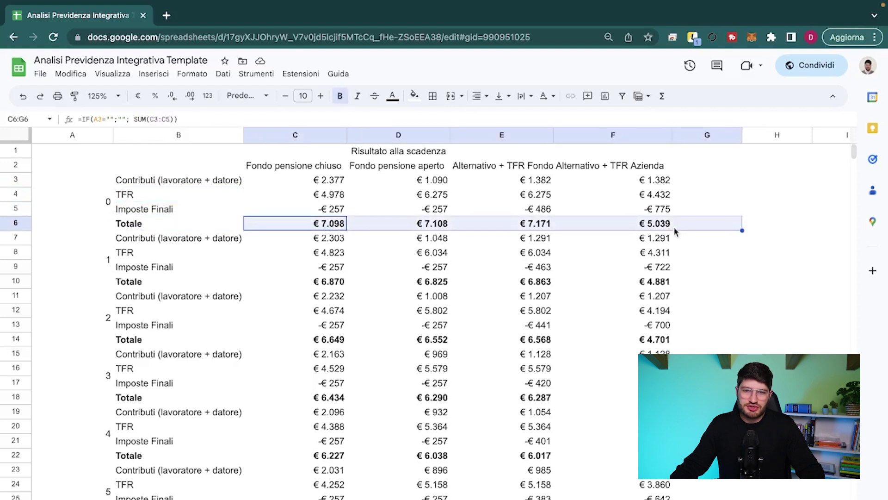
{"action": "left_click_drag", "start_coordinate": [524, 227], "coordinate": [336, 226]}
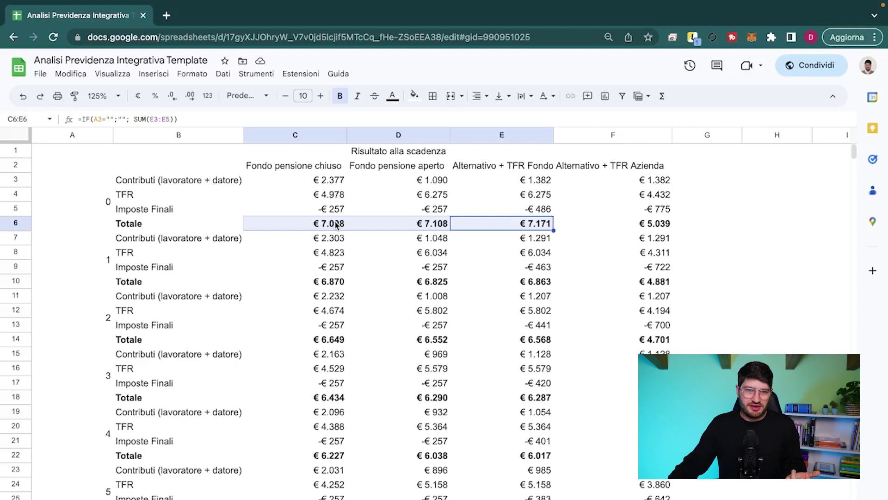
- Examine the year 0 Fondo pensione chiuso results in C2:C6, relating them to Contributi and the Fondo pensione aperto column
{"action": "left_click_drag", "start_coordinate": [298, 166], "coordinate": [306, 224]}
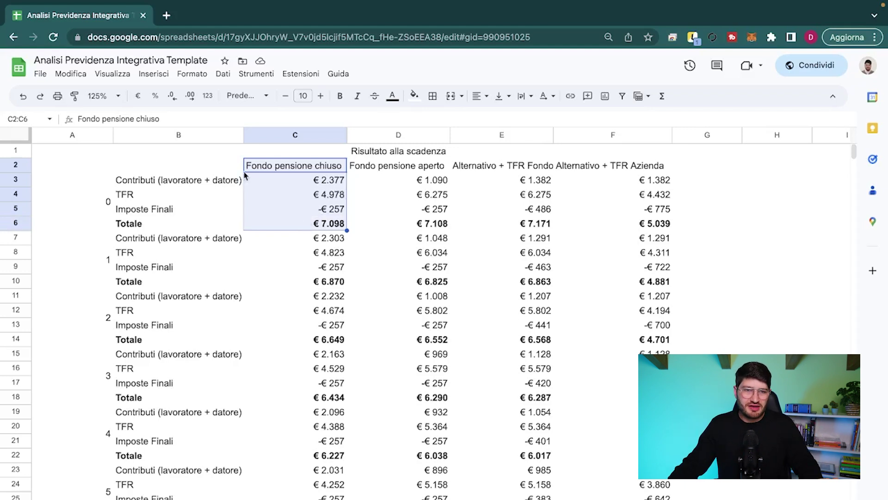
{"action": "left_click", "coordinate": [230, 182]}
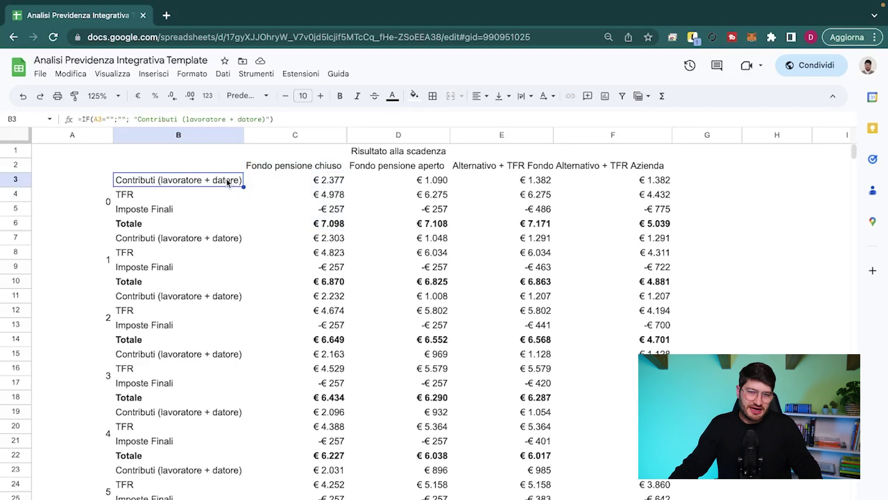
{"action": "left_click", "coordinate": [423, 166]}
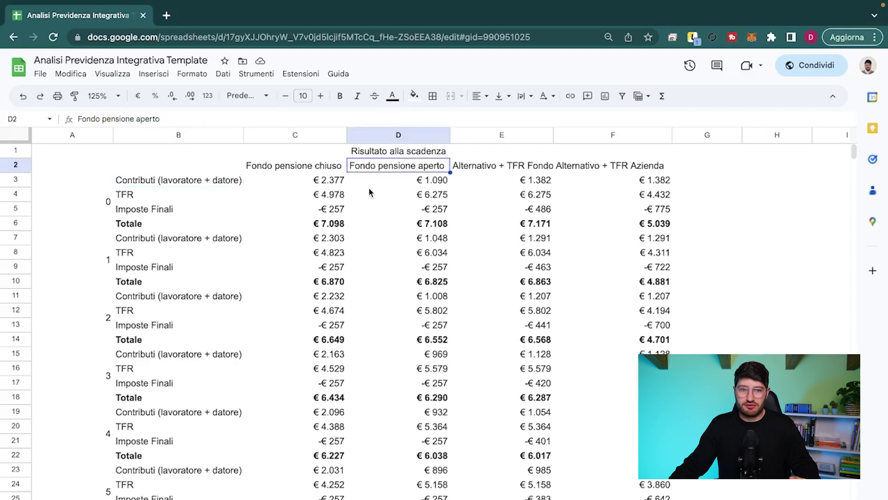
{"action": "left_click_drag", "start_coordinate": [342, 226], "coordinate": [337, 170]}
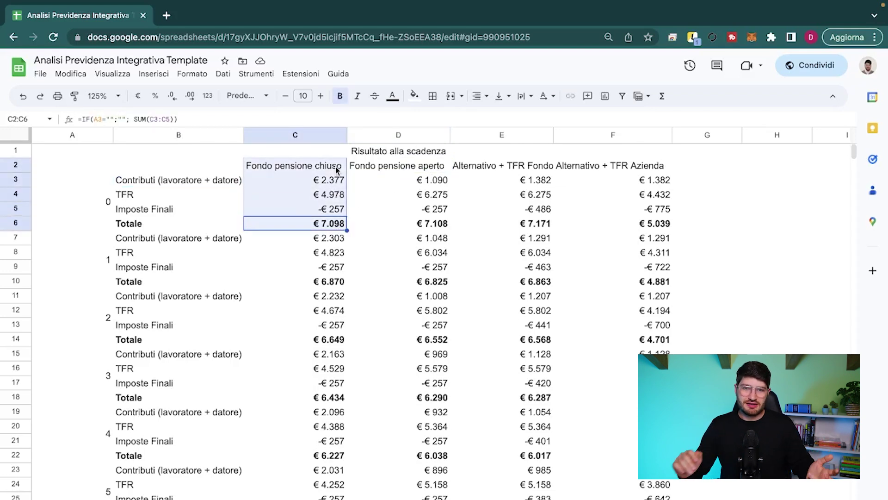
{"action": "left_click", "coordinate": [326, 228]}
{"action": "left_click_drag", "start_coordinate": [327, 228], "coordinate": [314, 170]}
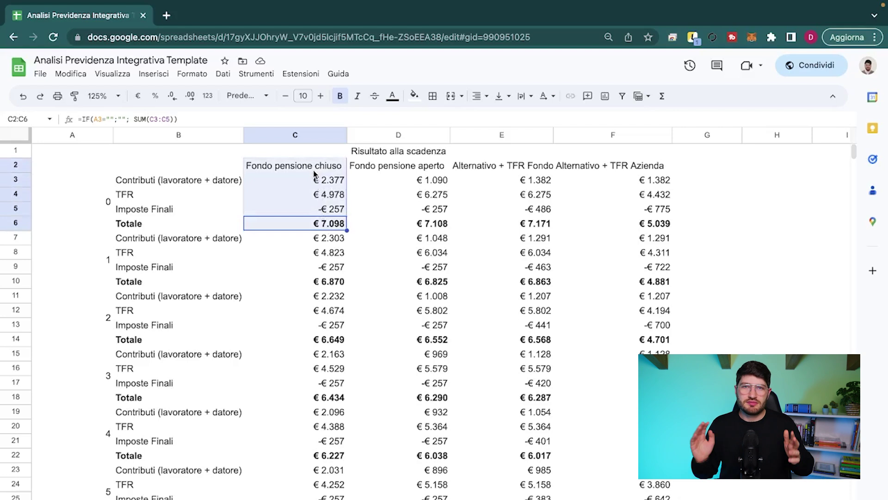